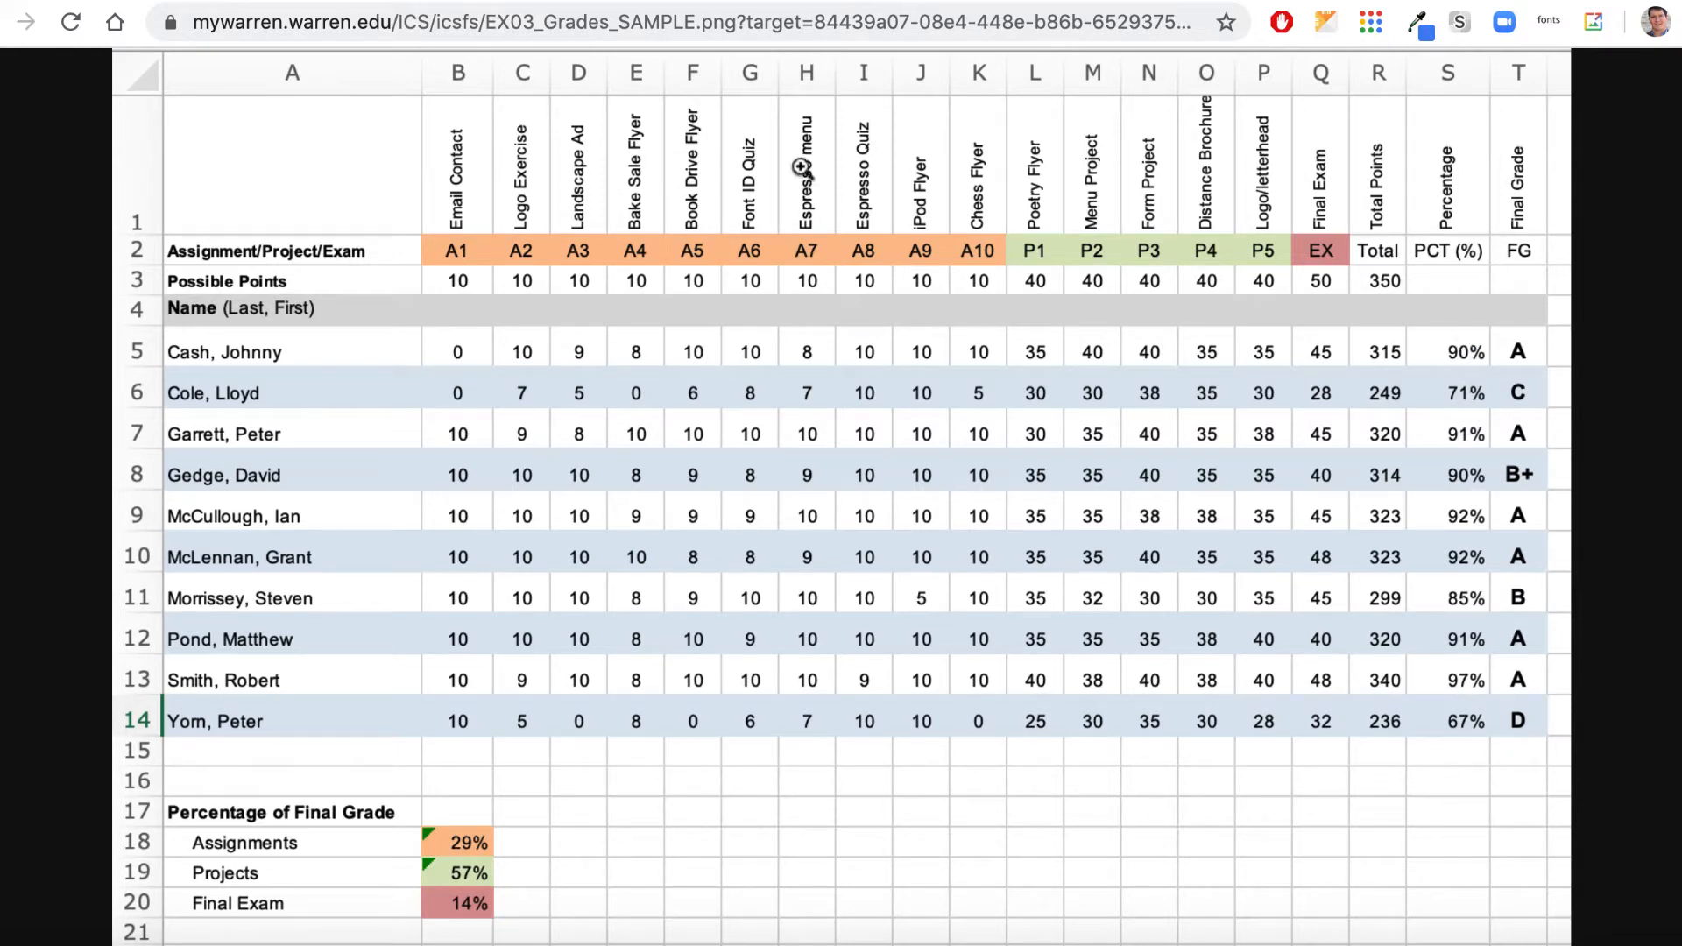
# - Download the linked work file EX03_Grades_LastnameF.xlsx from the course resources page into the Downloads folder
pyautogui.click(715, 1)
pyautogui.click(505, 276)
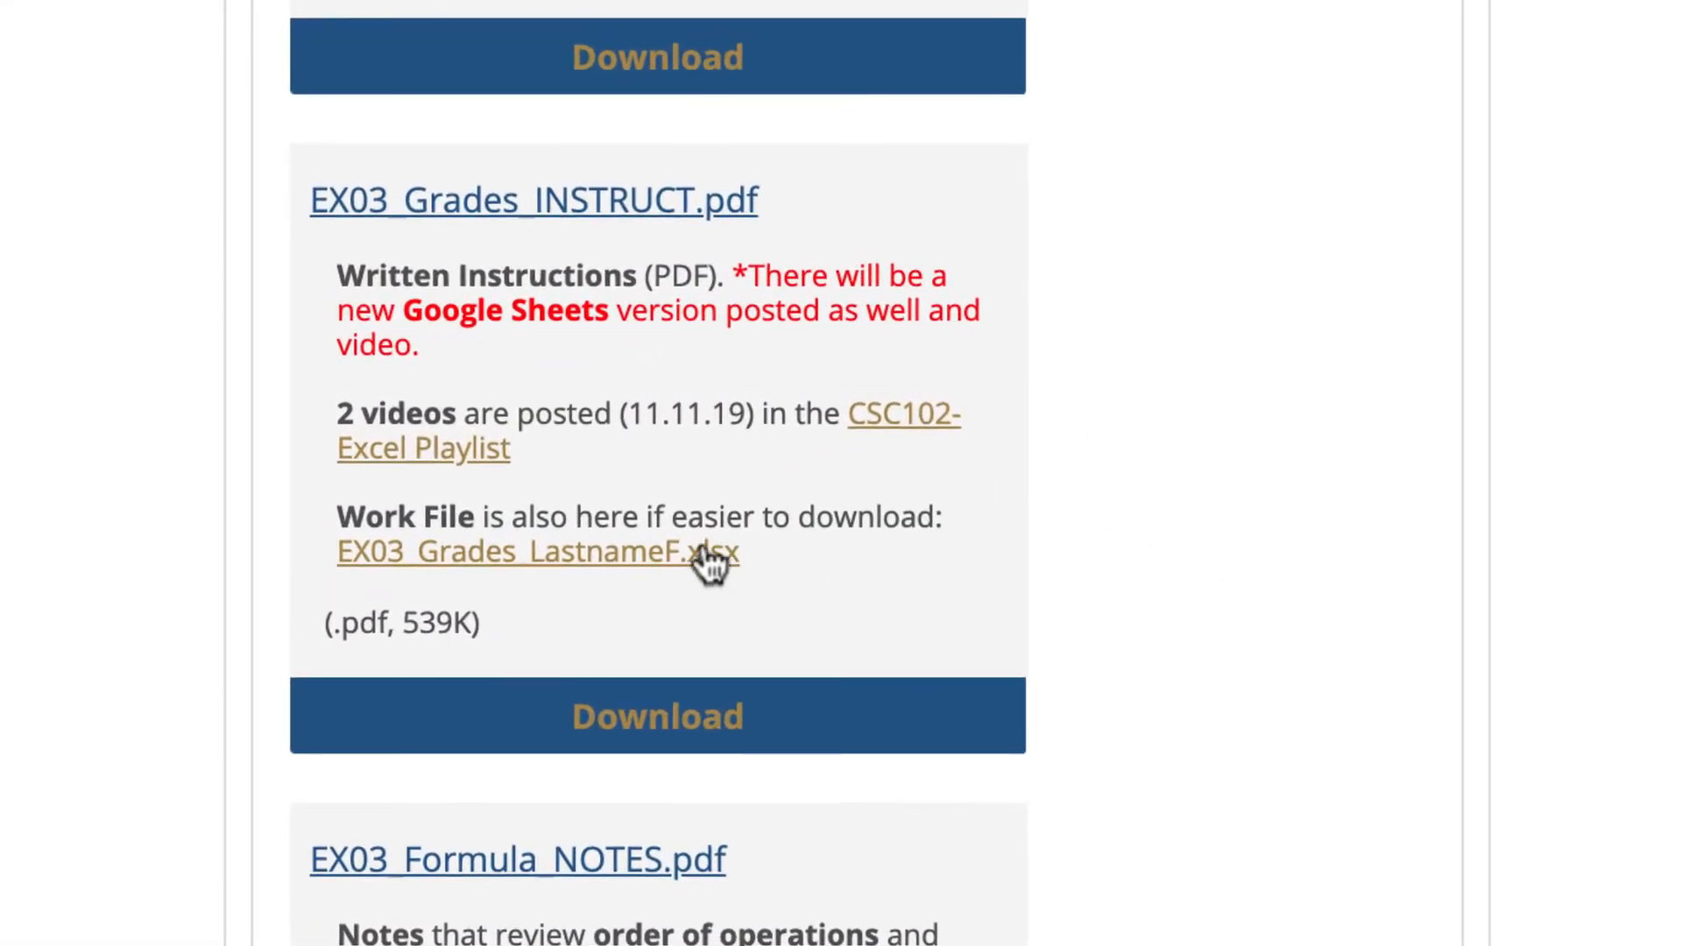
pyautogui.rightClick(611, 561)
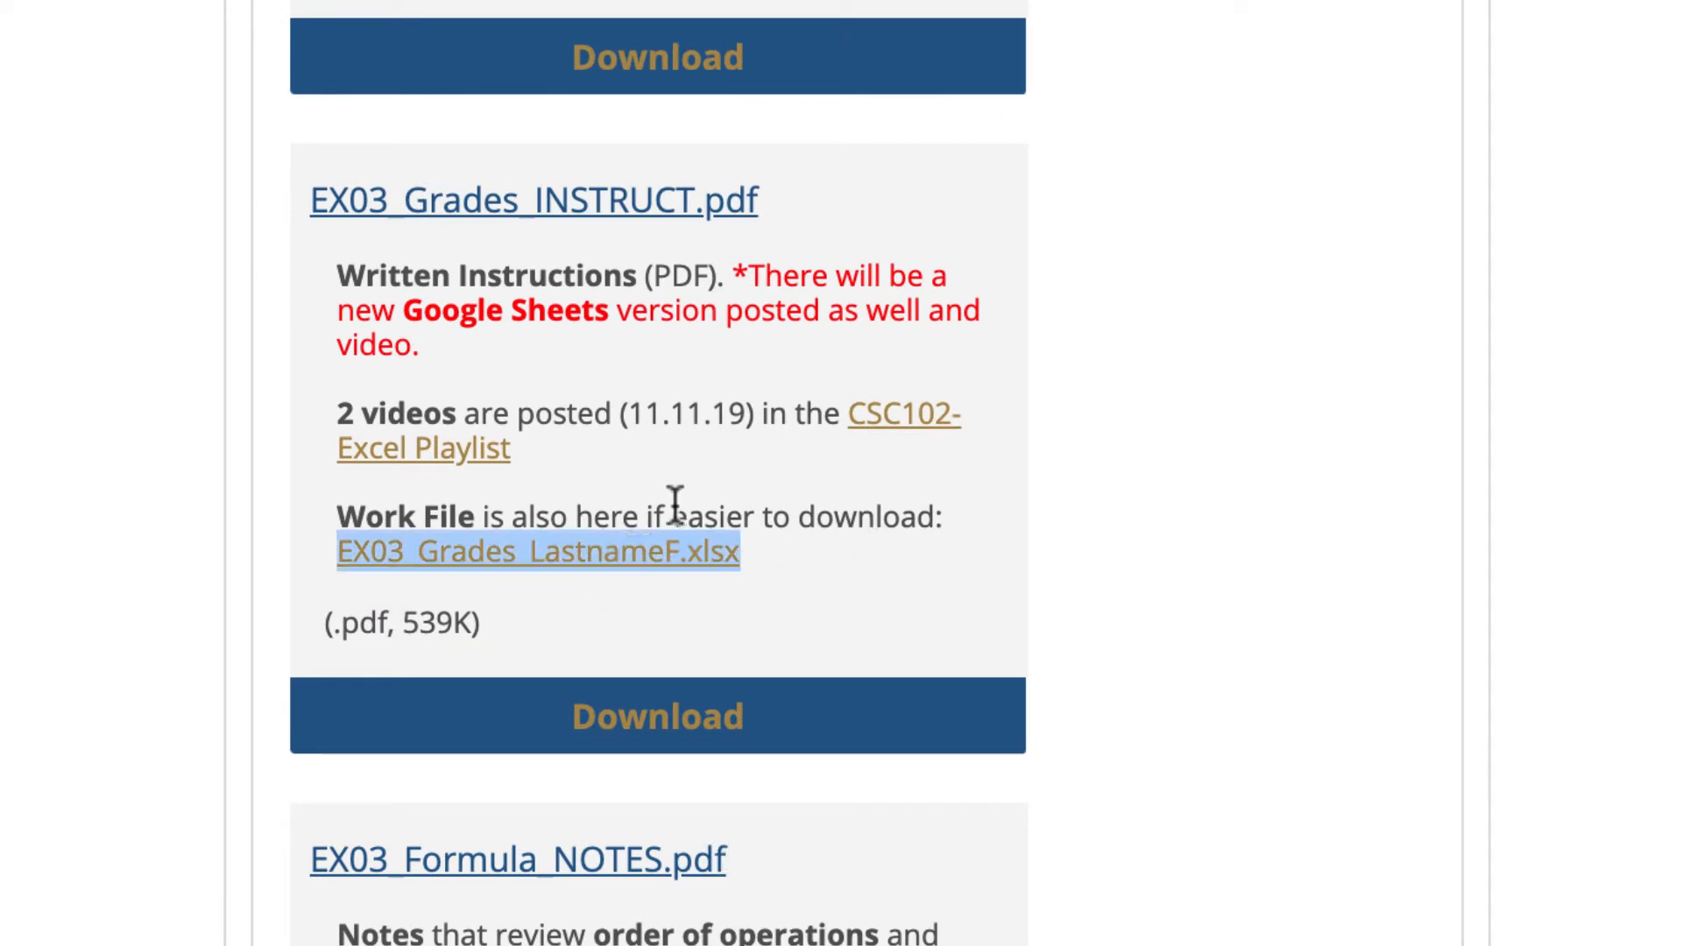
pyautogui.rightClick(699, 546)
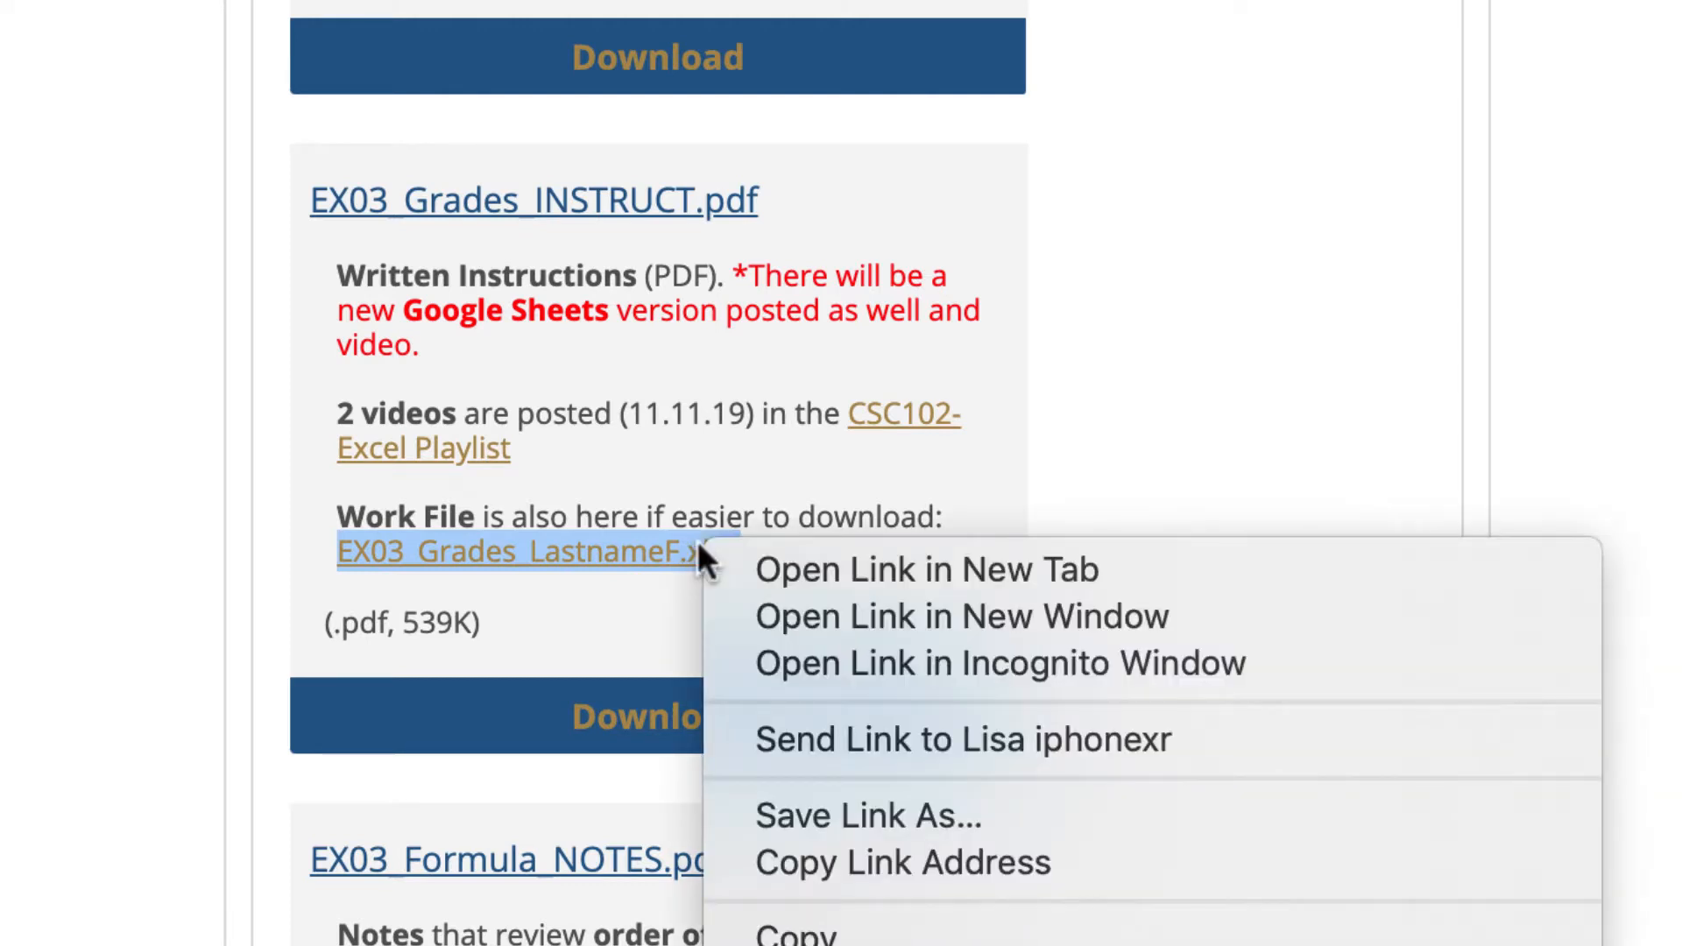
pyautogui.click(934, 799)
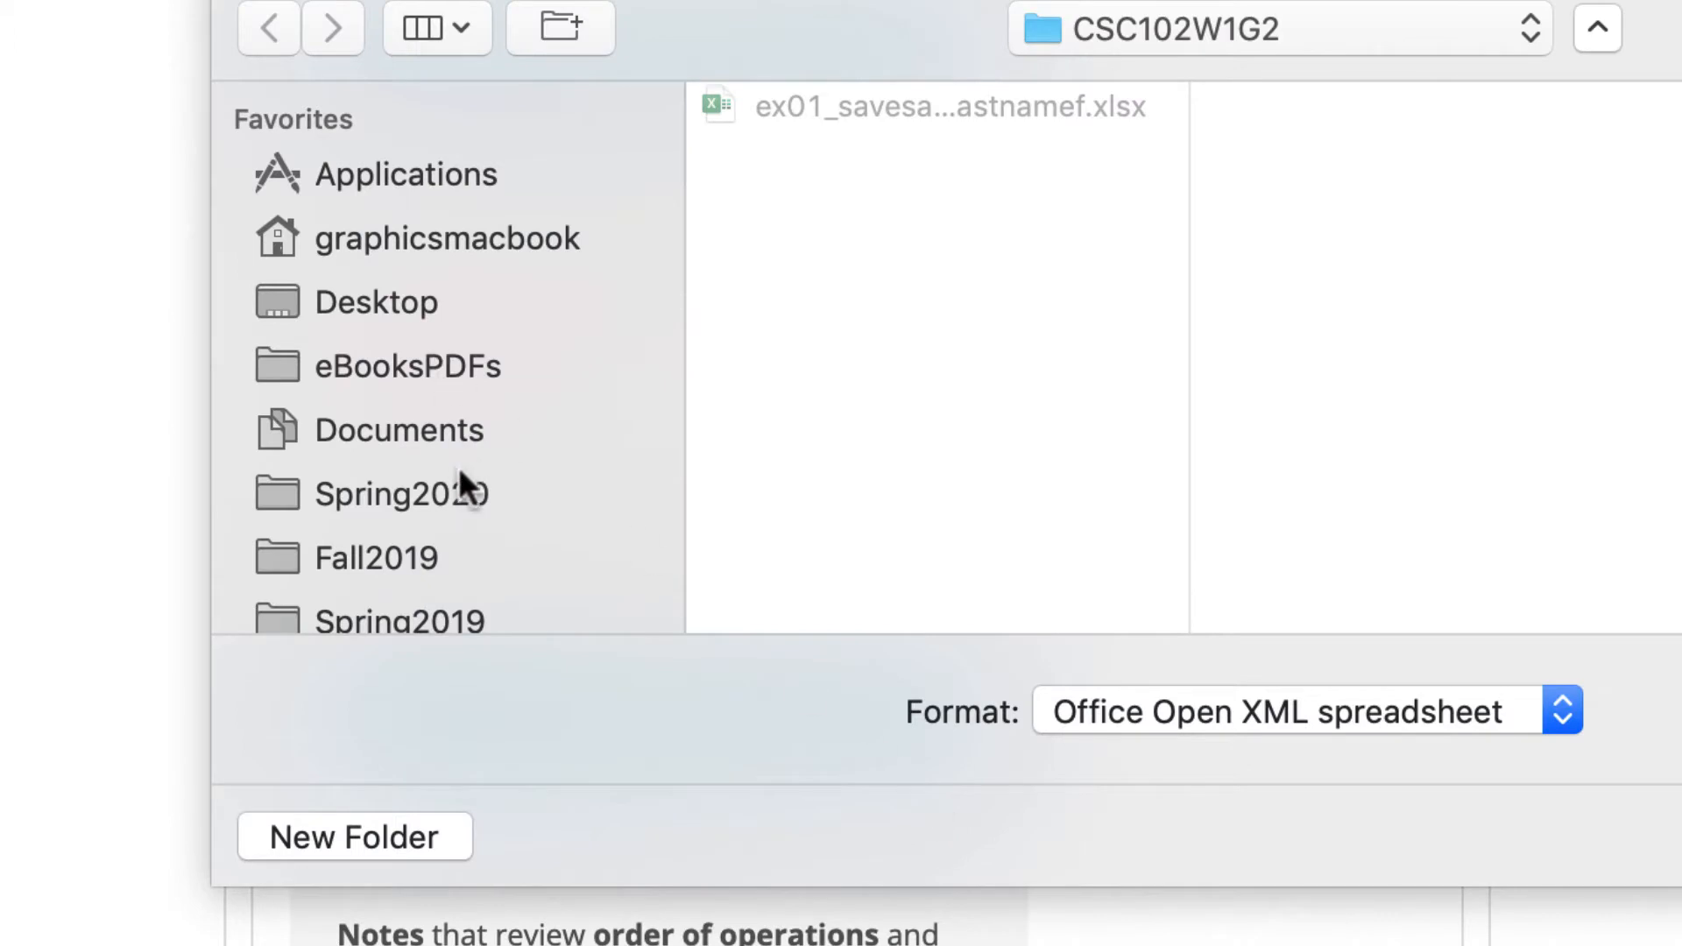
pyautogui.scroll(-5, 459, 478)
pyautogui.click(448, 408)
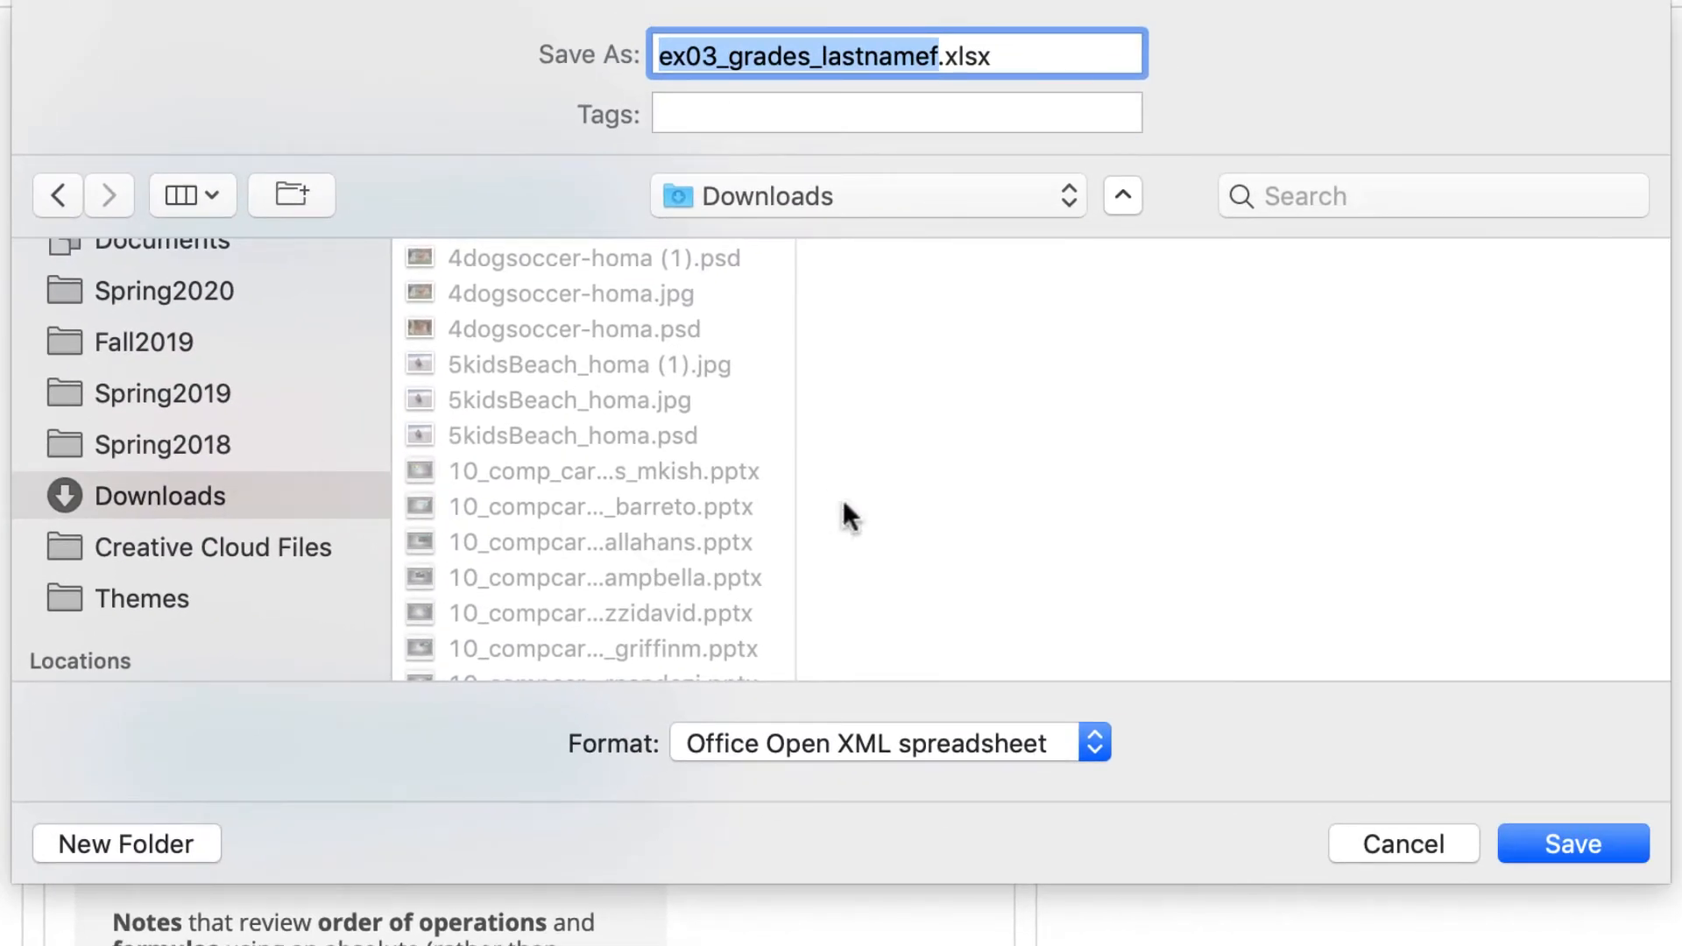
pyautogui.click(1584, 843)
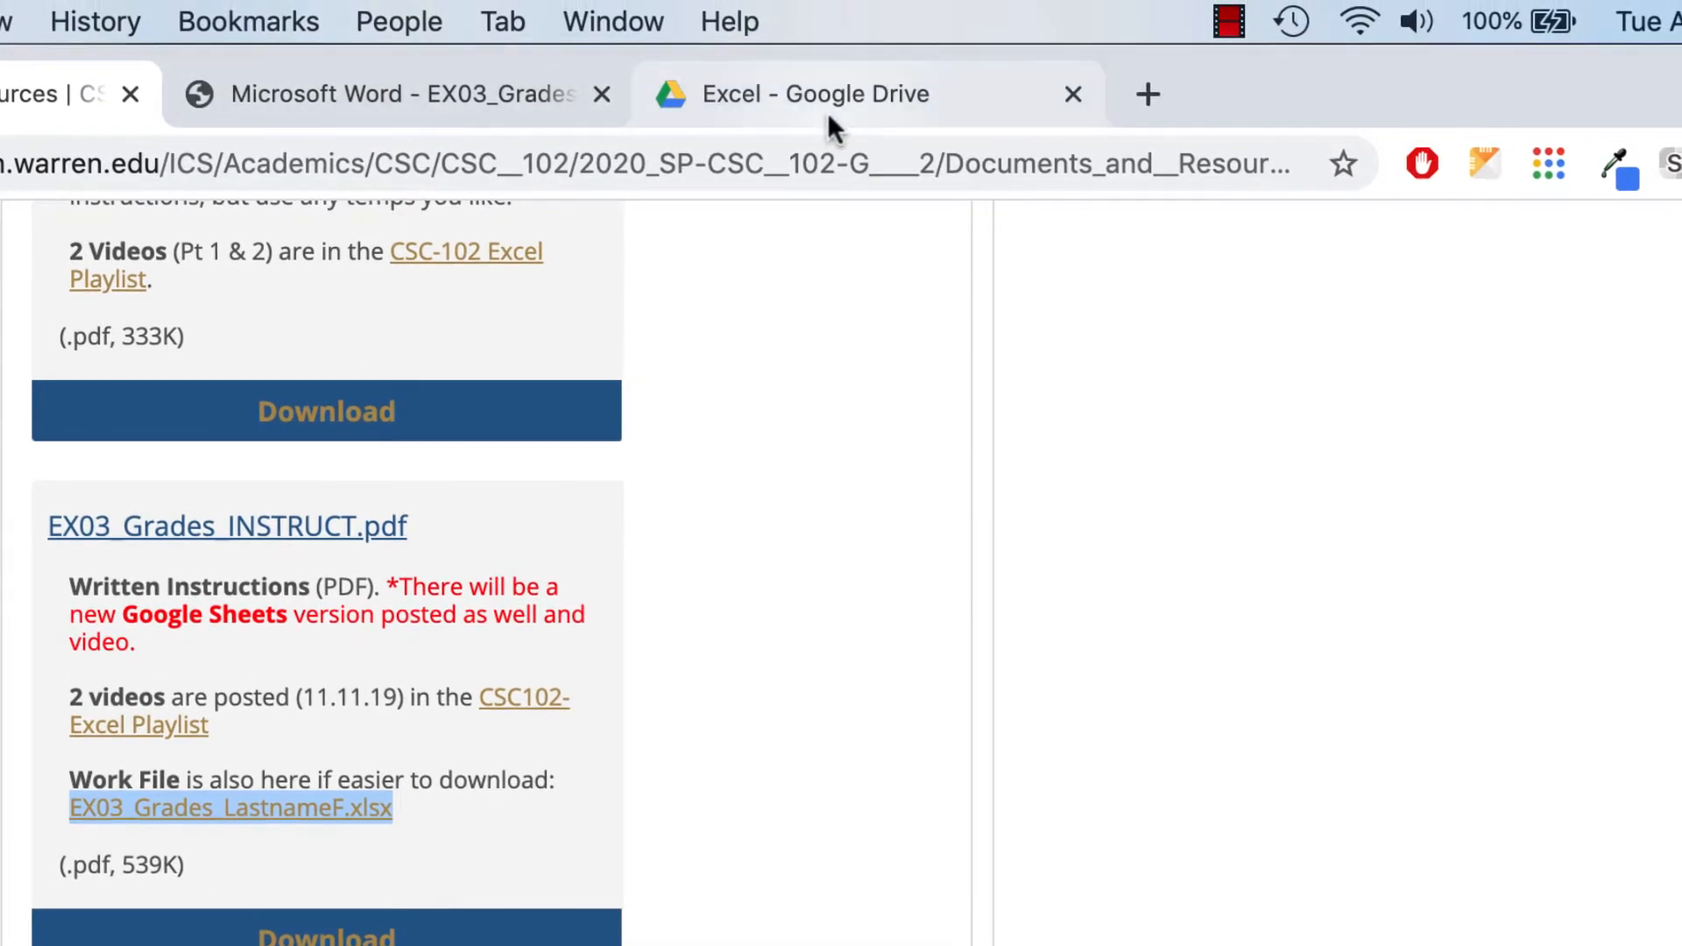
# - Upload ex03_grades_lastnamef.xlsx from the Downloads folder to the Excel folder in Google Drive
pyautogui.click(886, 88)
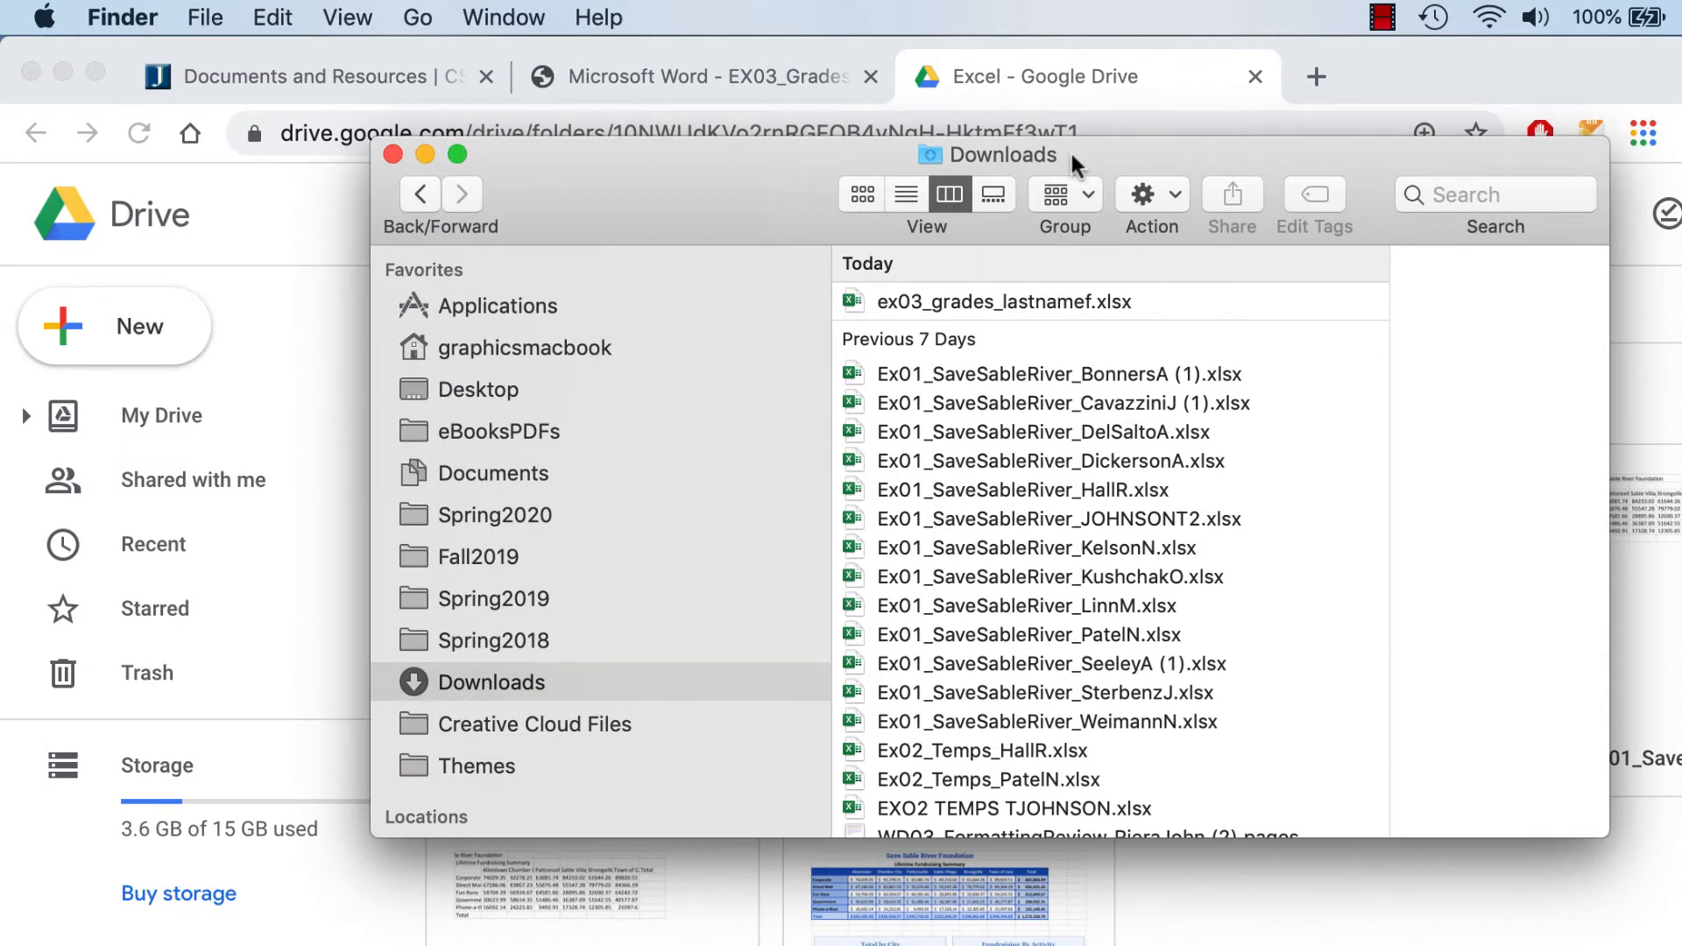
pyautogui.moveTo(796, 195); pyautogui.dragTo(629, 192)
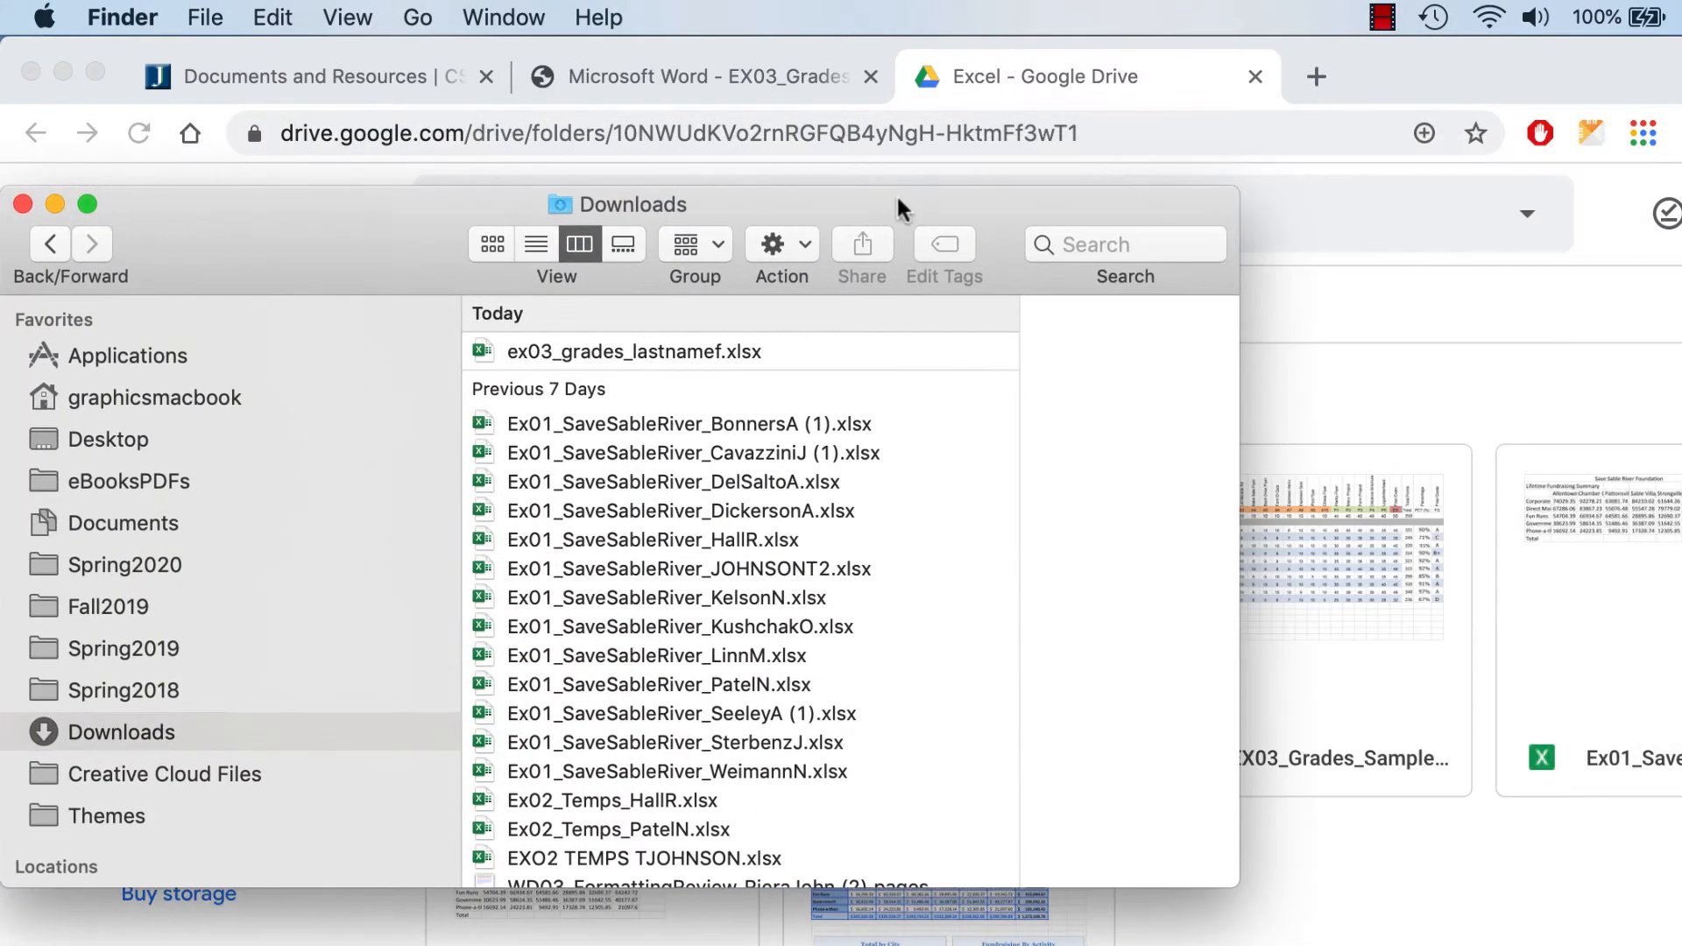
pyautogui.moveTo(896, 200); pyautogui.dragTo(668, 196)
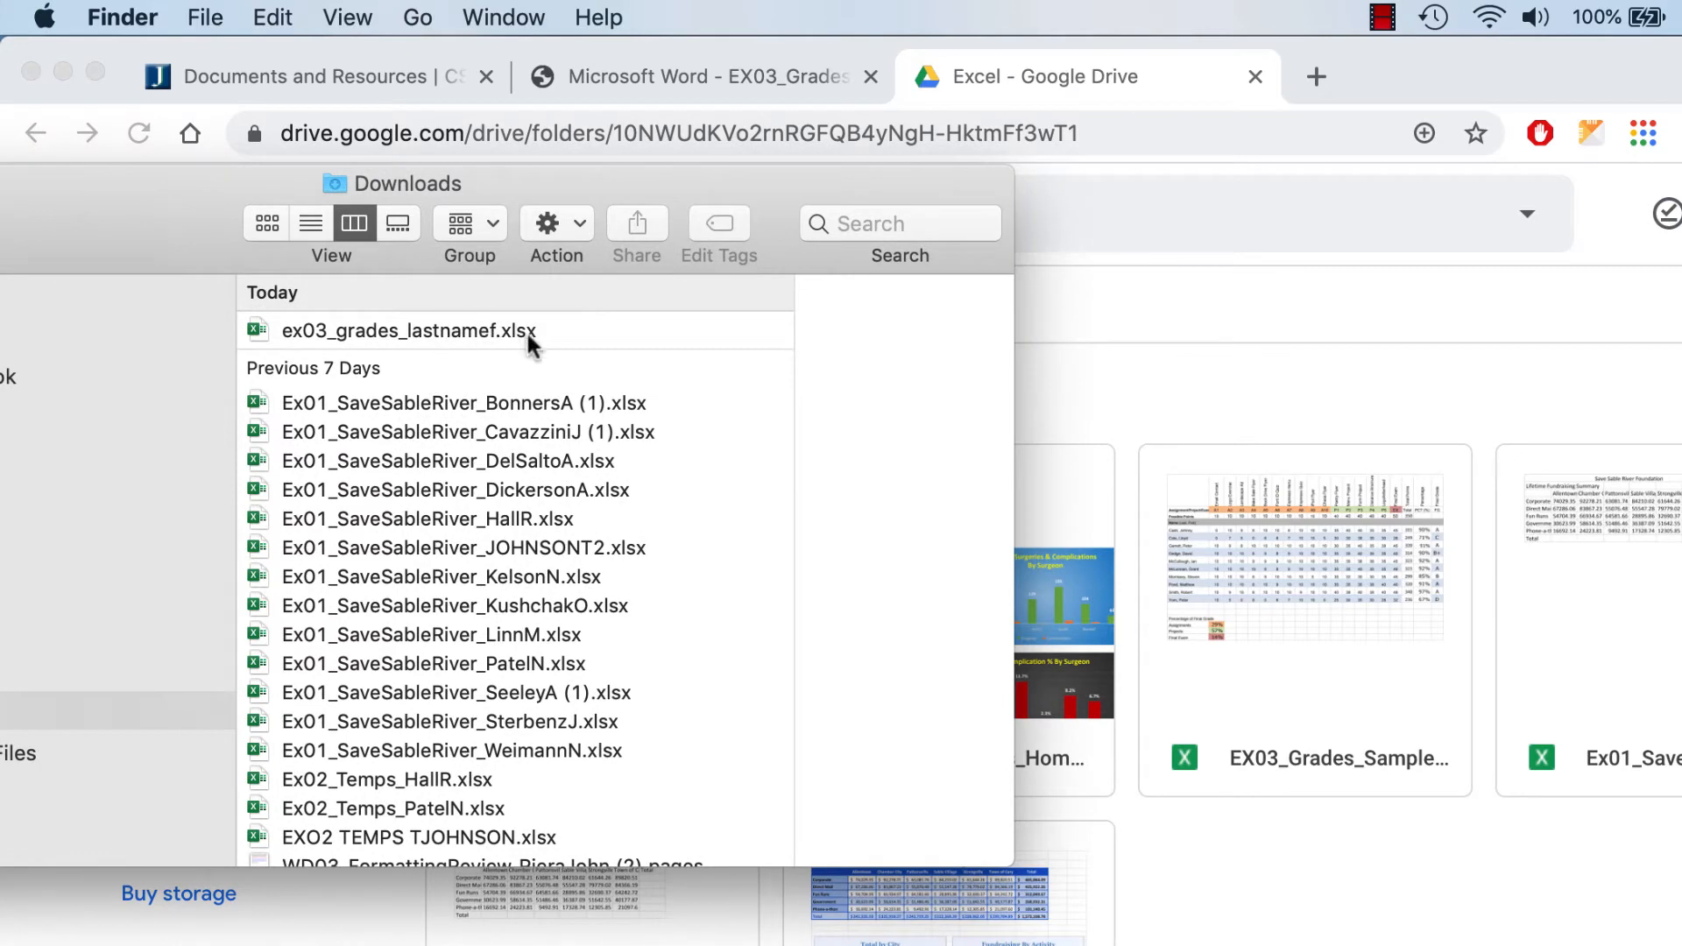
pyautogui.moveTo(265, 329); pyautogui.dragTo(1353, 924)
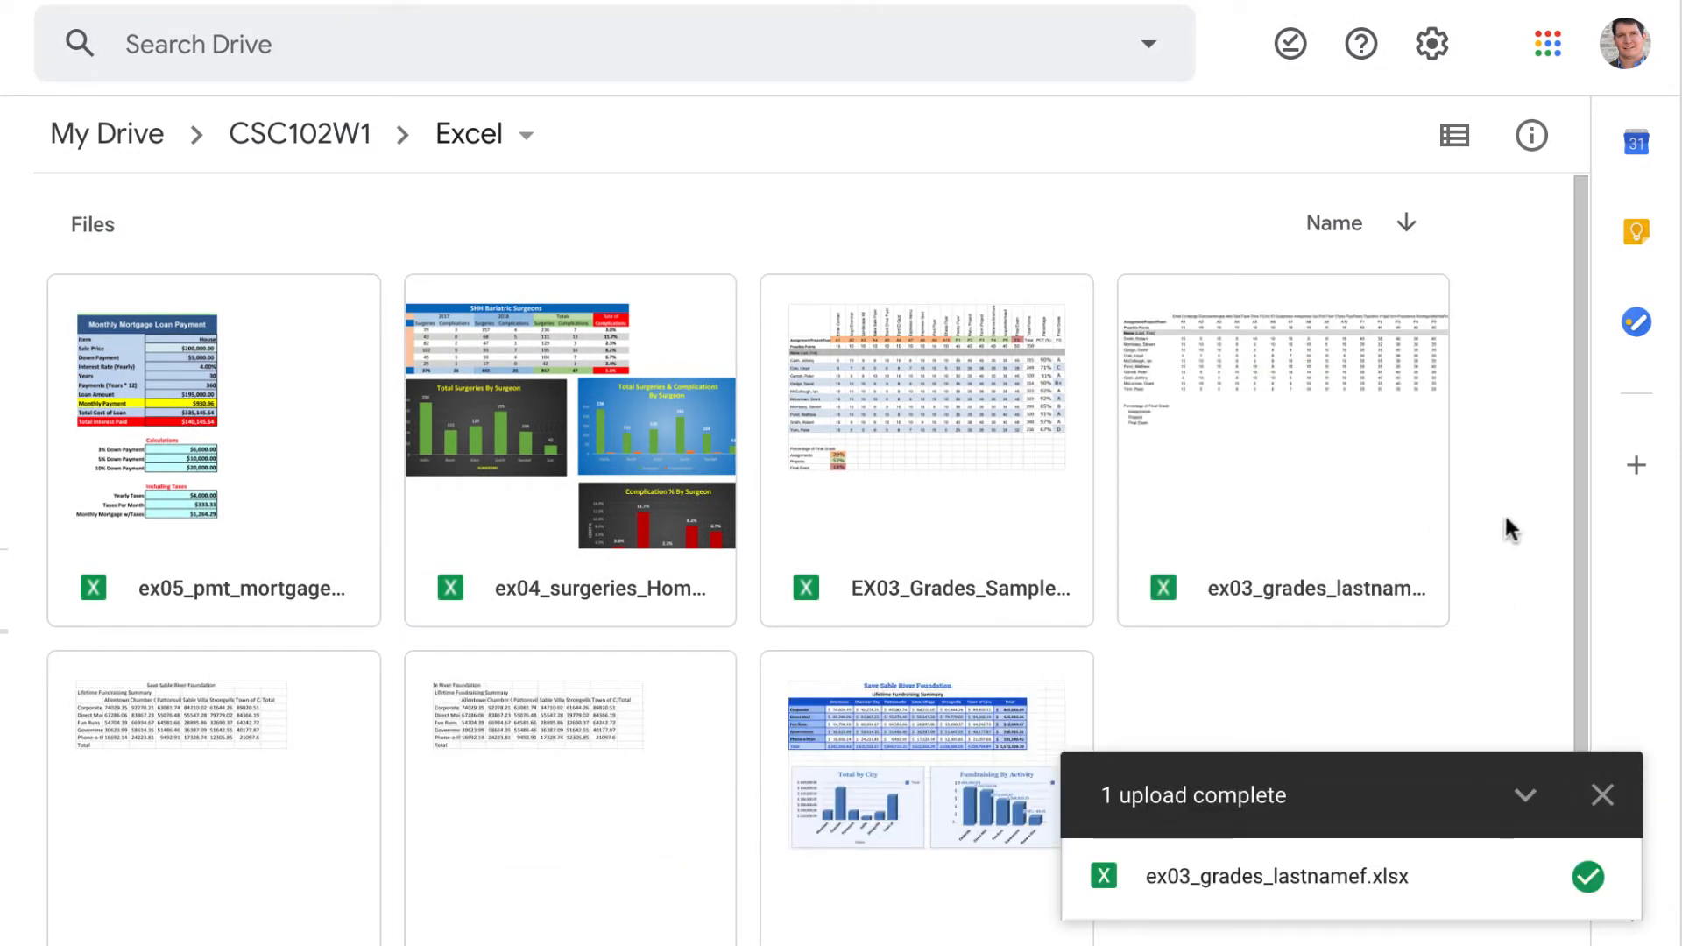
# - Open the uploaded ex03_grades_lastnamef.xlsx in Google Sheets and save it in Google Sheets format
pyautogui.click(1368, 452)
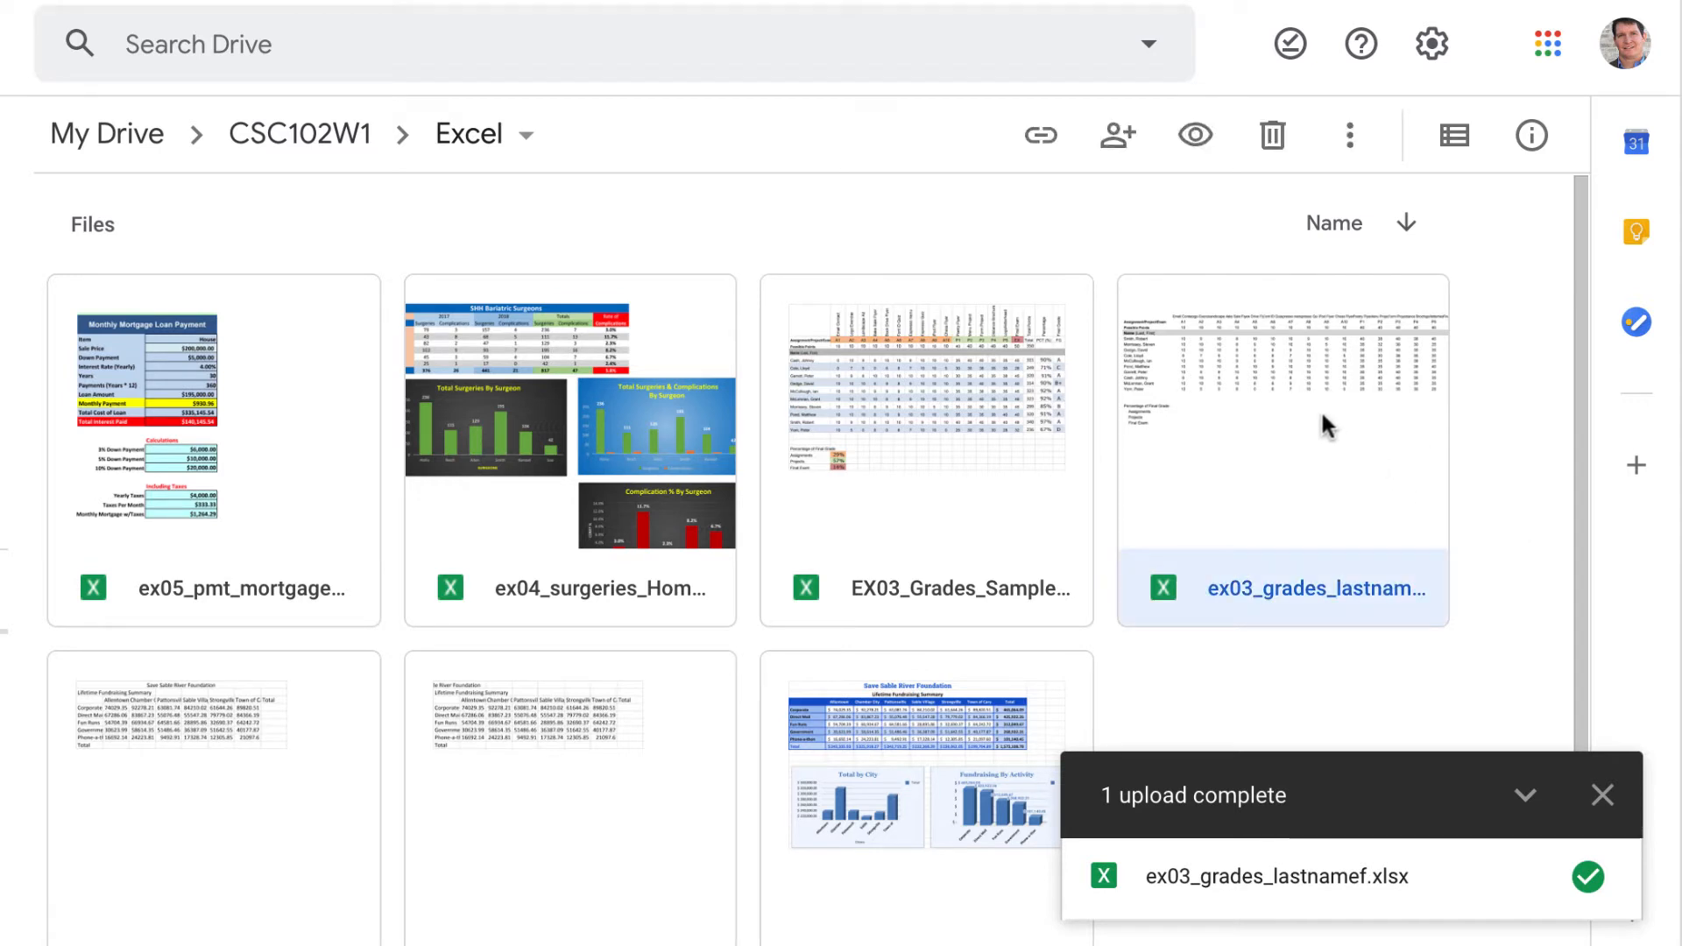
pyautogui.doubleClick(1320, 353)
pyautogui.click(696, 40)
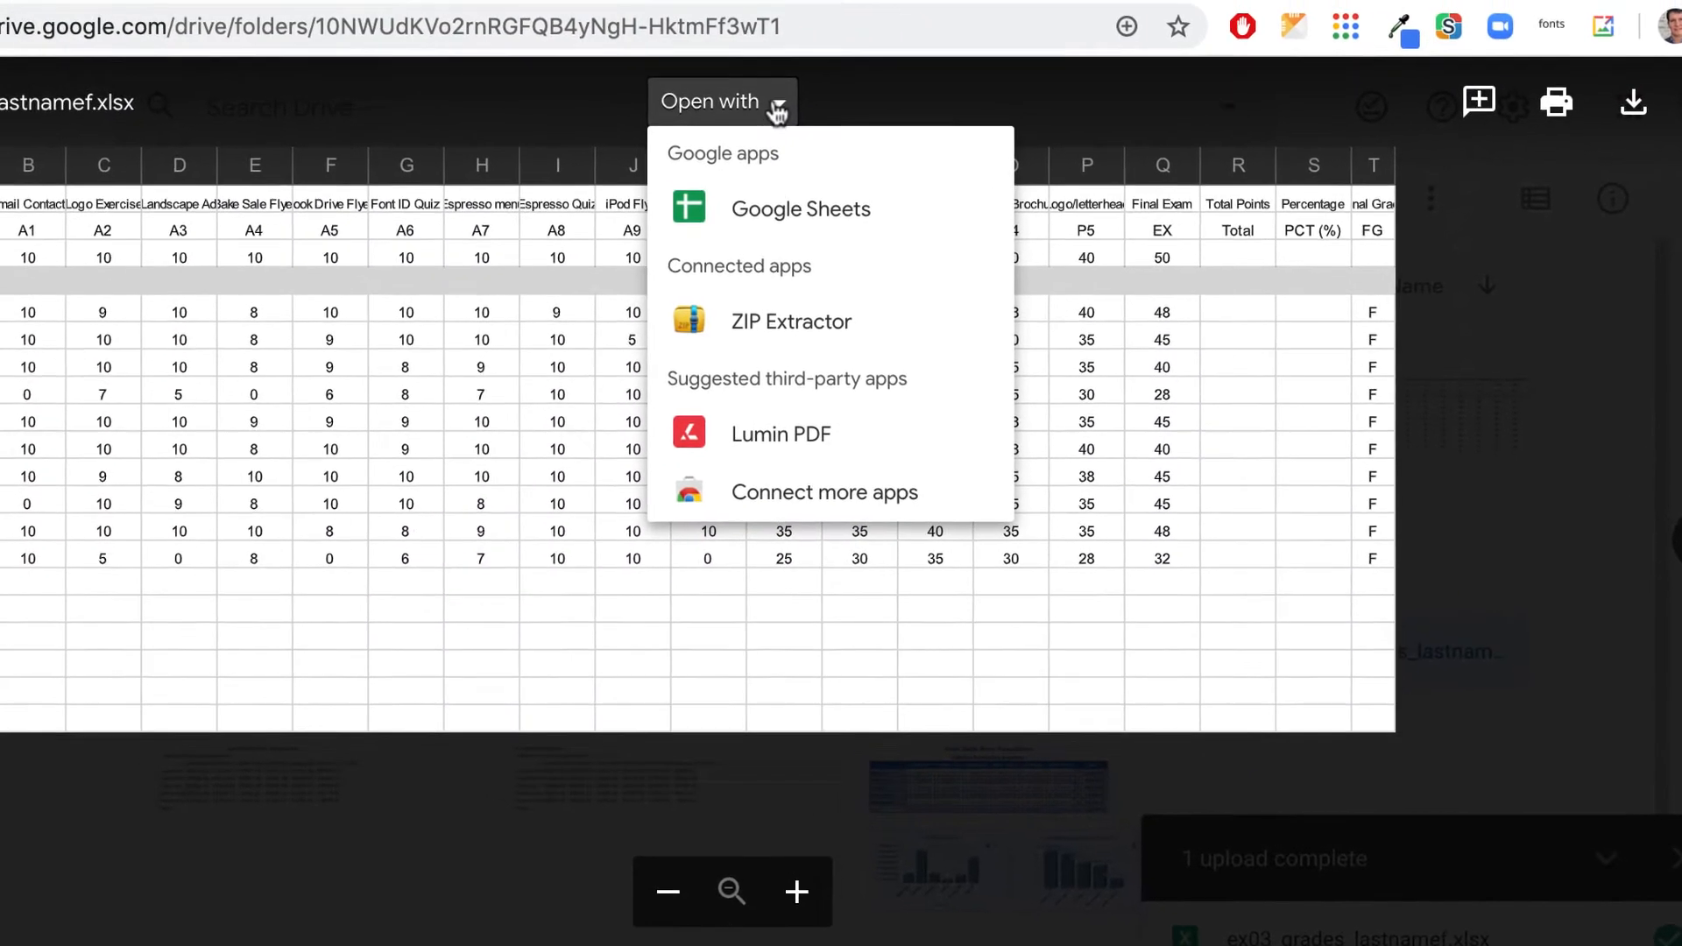
pyautogui.click(777, 219)
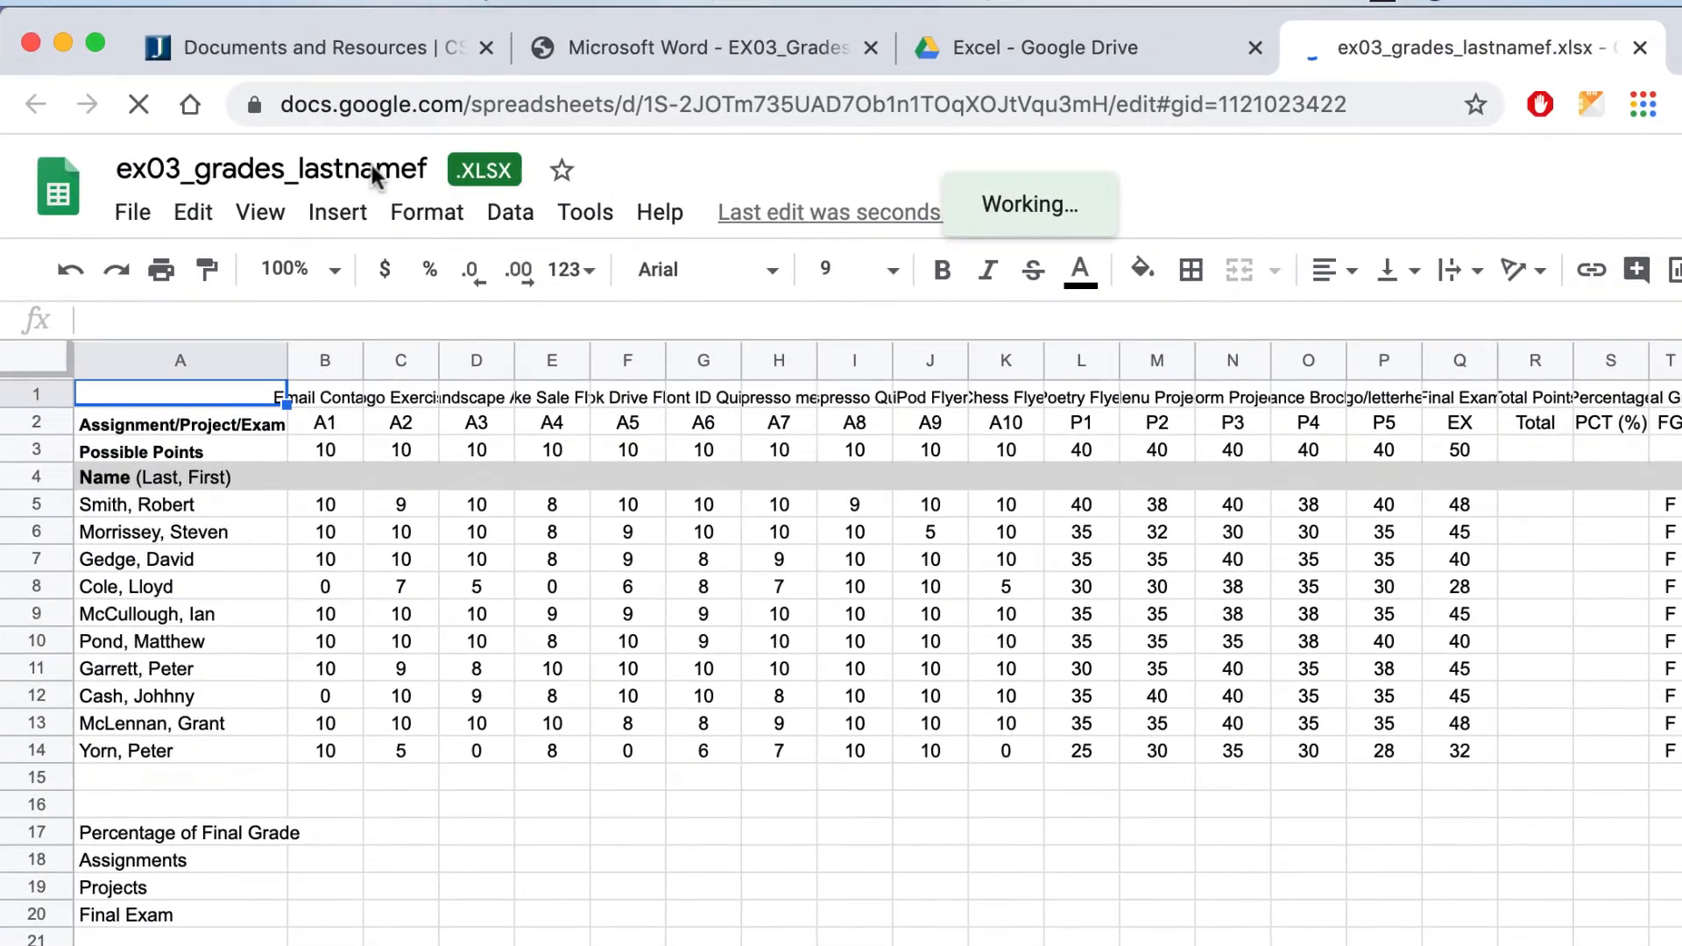
pyautogui.click(136, 217)
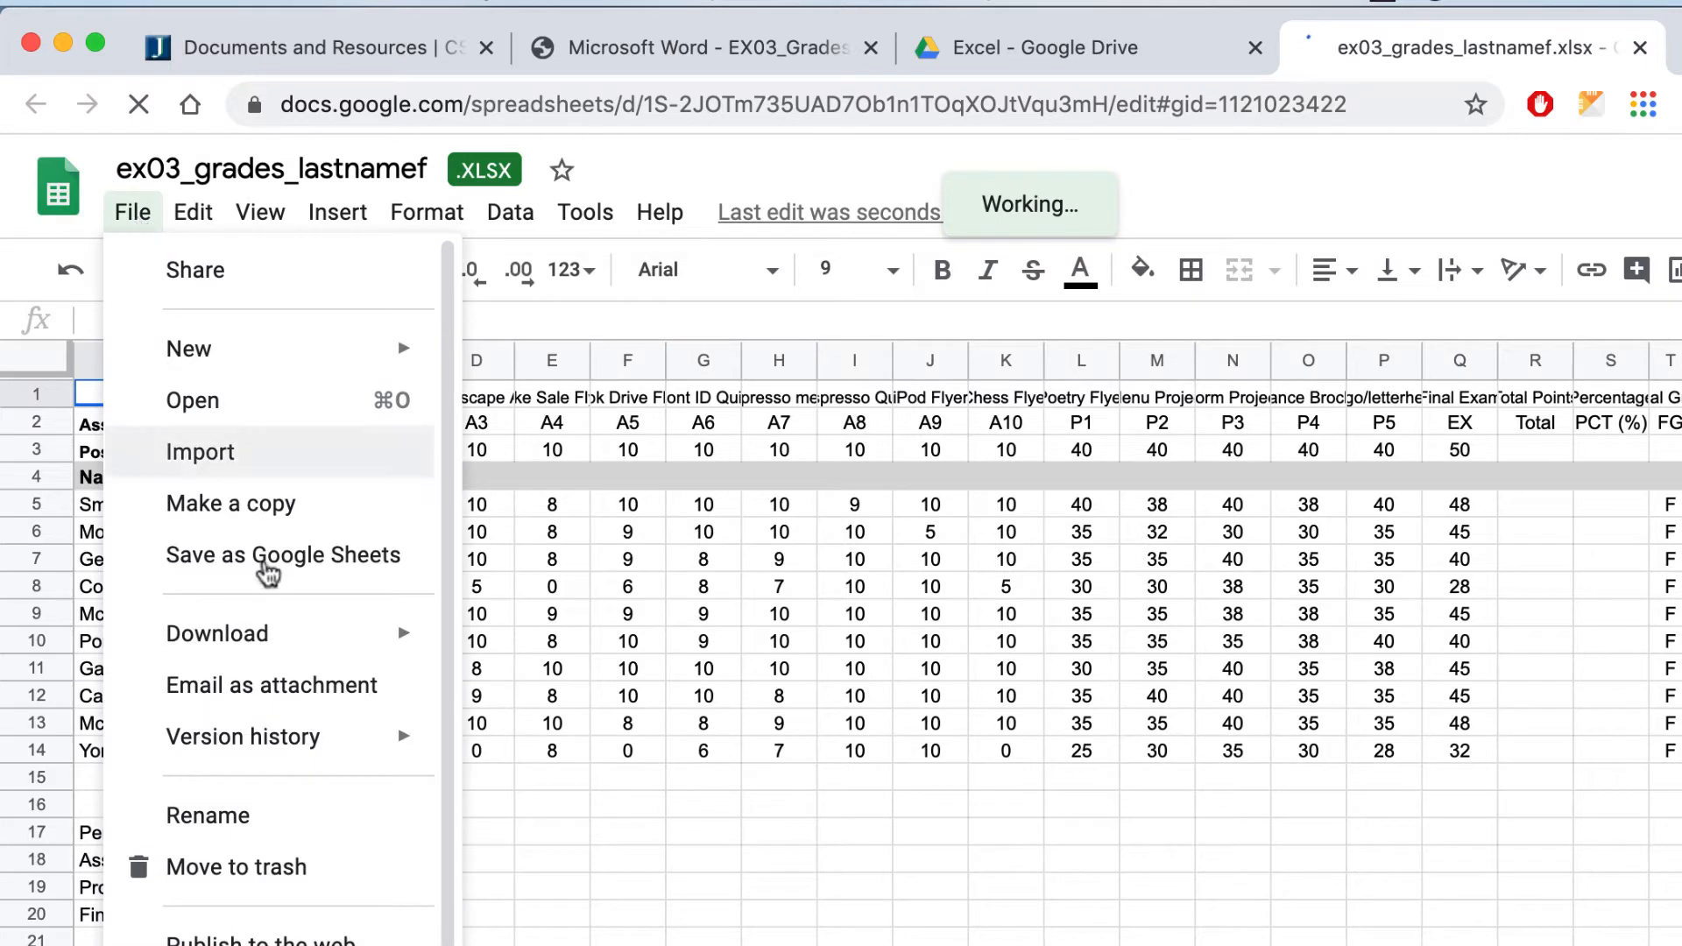
pyautogui.click(267, 559)
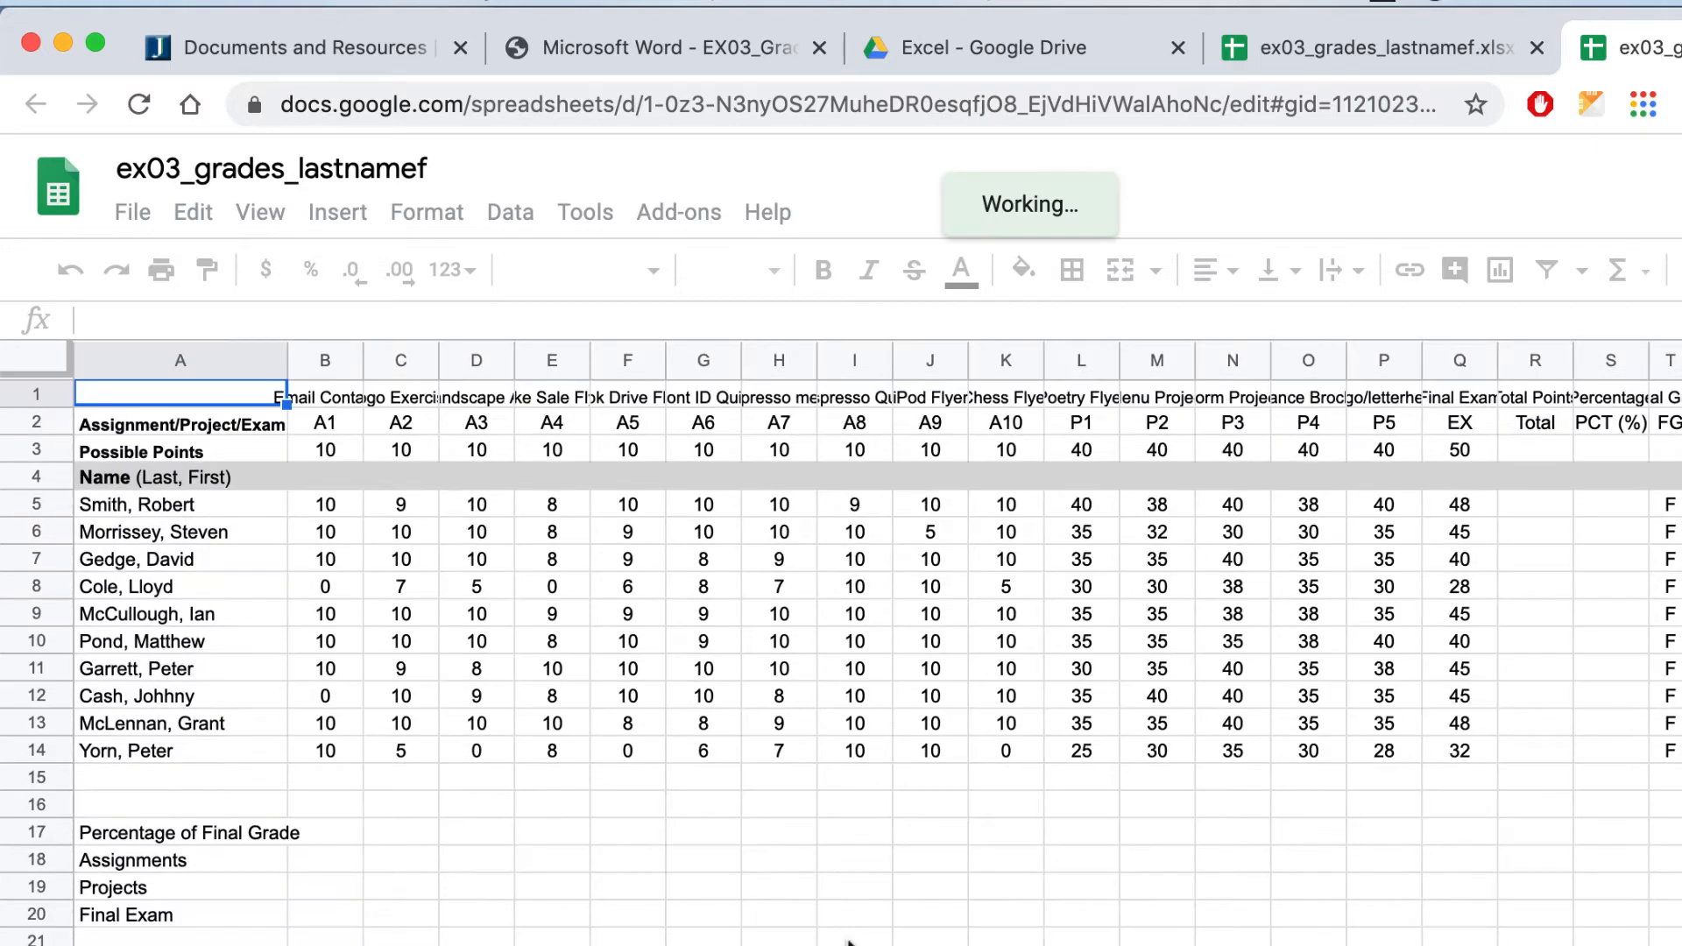
# - Rename the spreadsheet by replacing "lastnamef" after "ex03_grades_" with the owner's last name and first initial
pyautogui.click(401, 168)
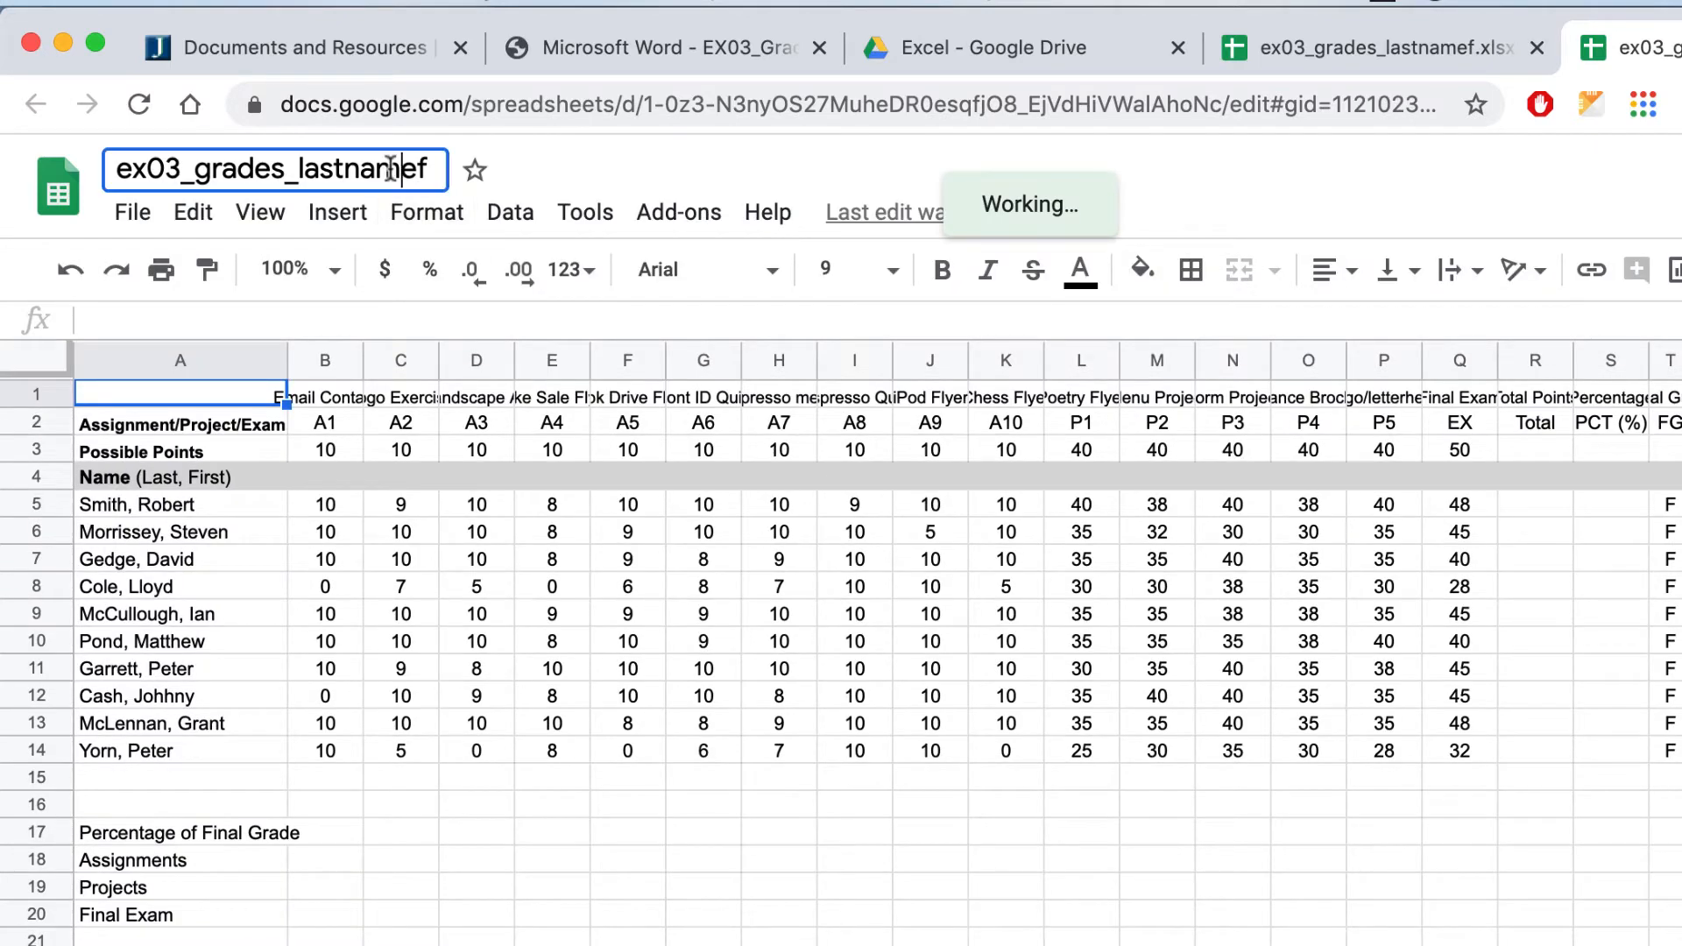
pyautogui.moveTo(299, 163); pyautogui.dragTo(432, 165)
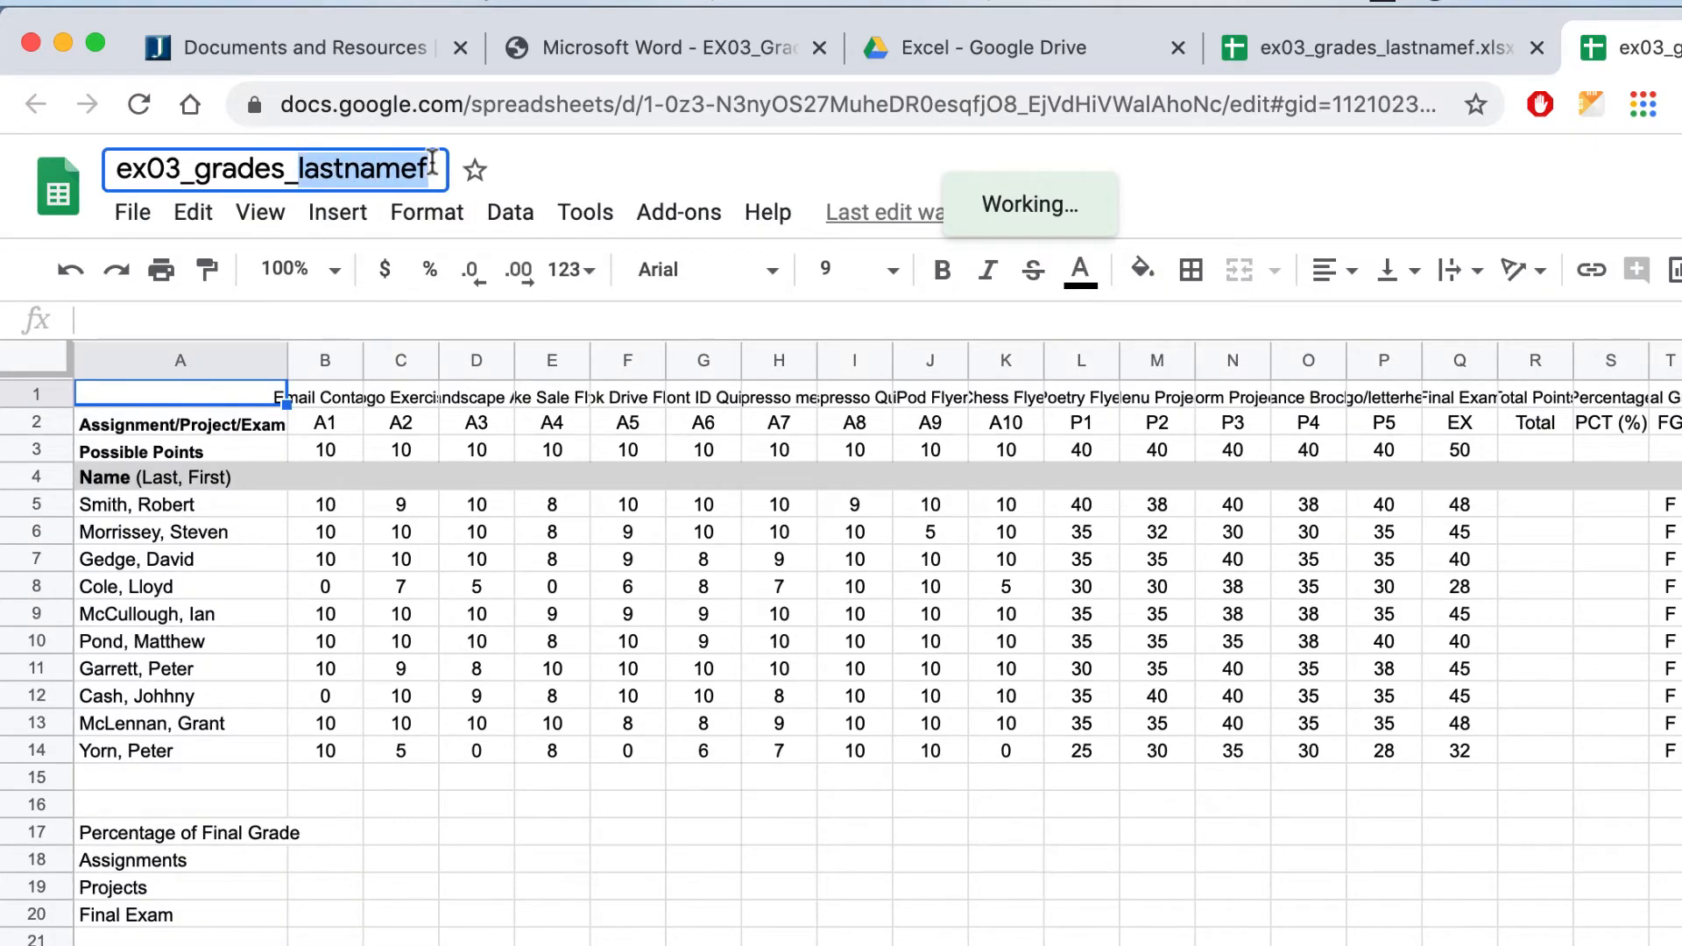
pyautogui.write('HomaR')
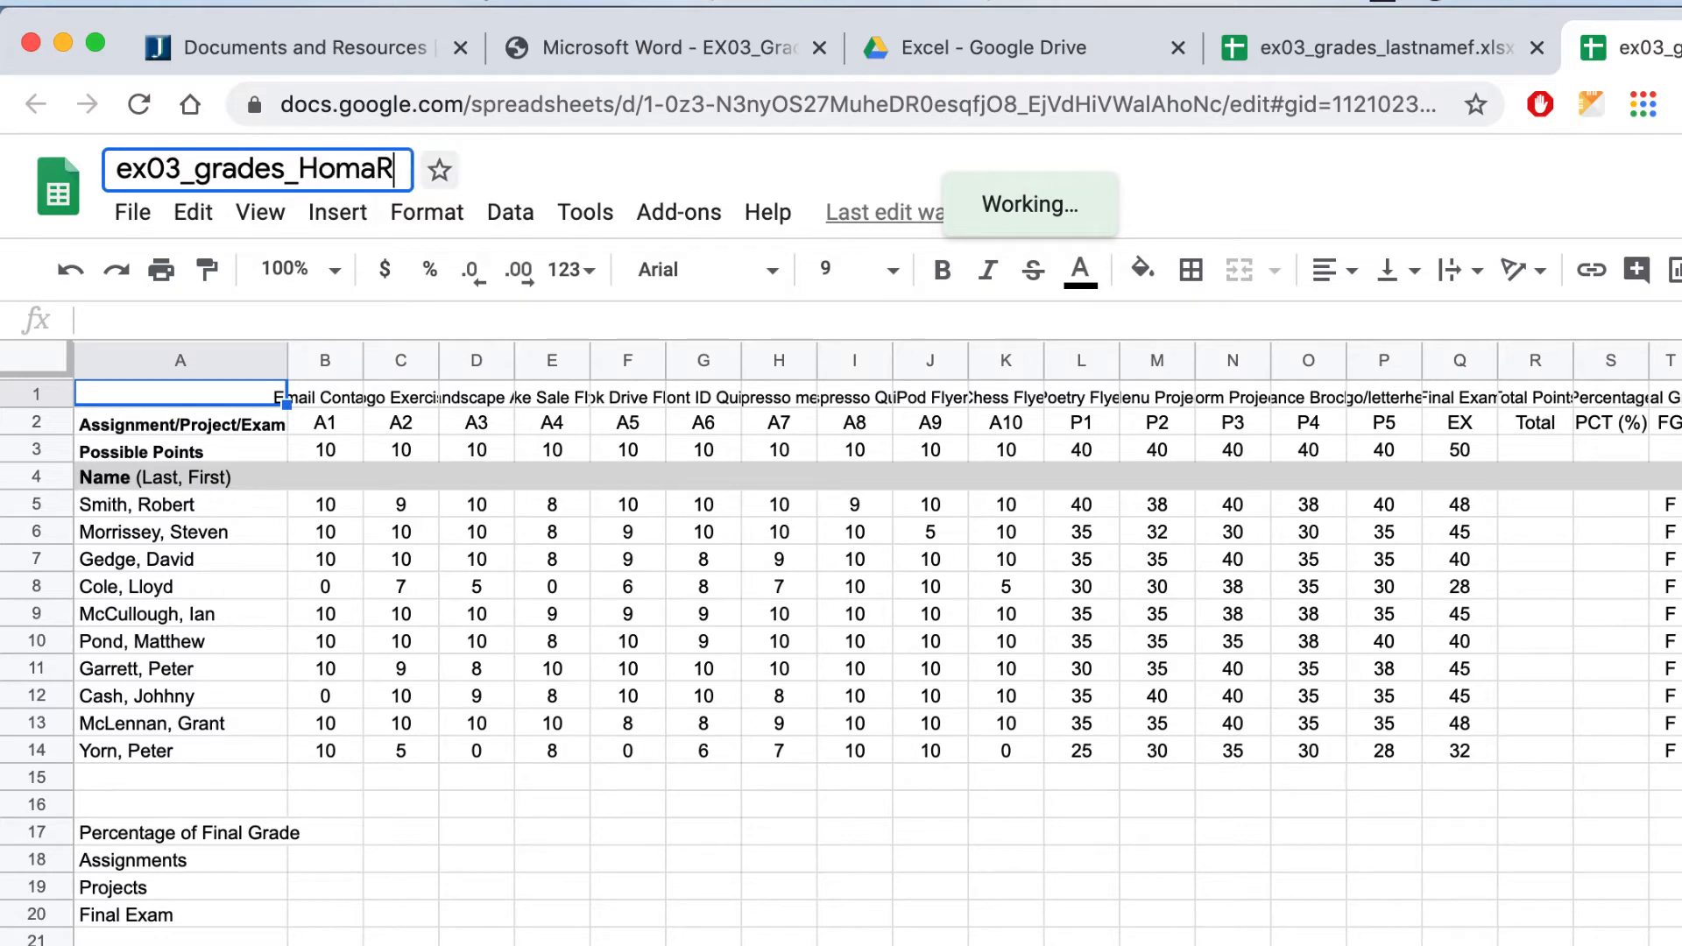
pyautogui.press('Return')
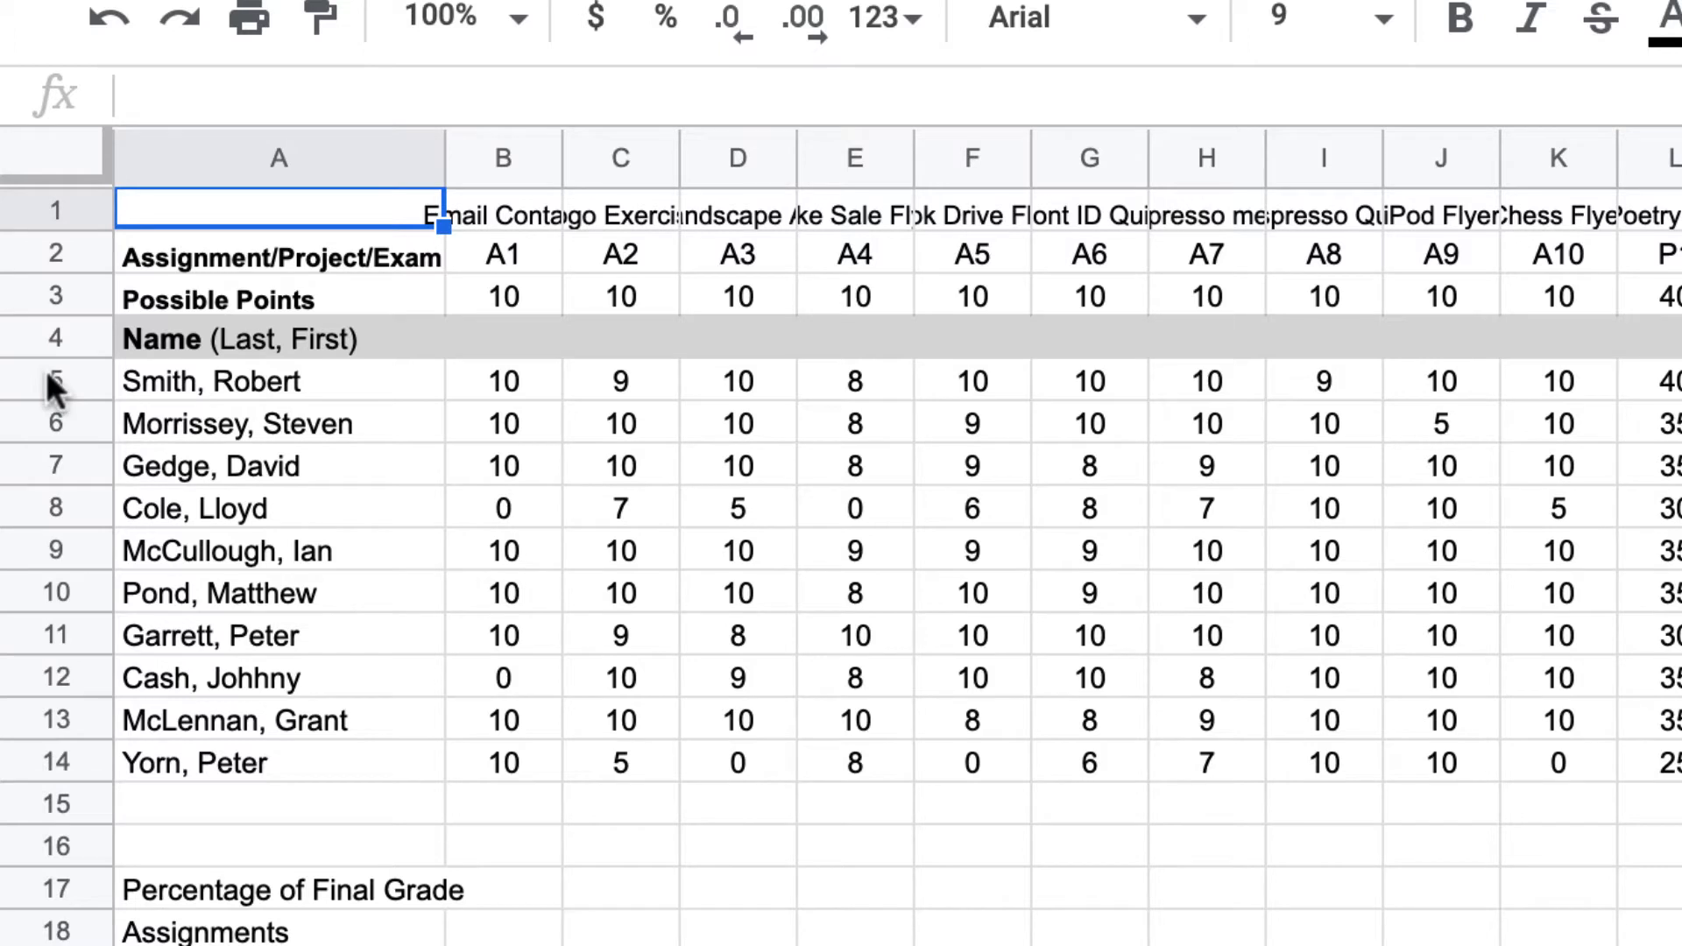
# - Sort the student rows 5–14 as a range by column A from A to Z
pyautogui.moveTo(46, 370); pyautogui.dragTo(44, 762)
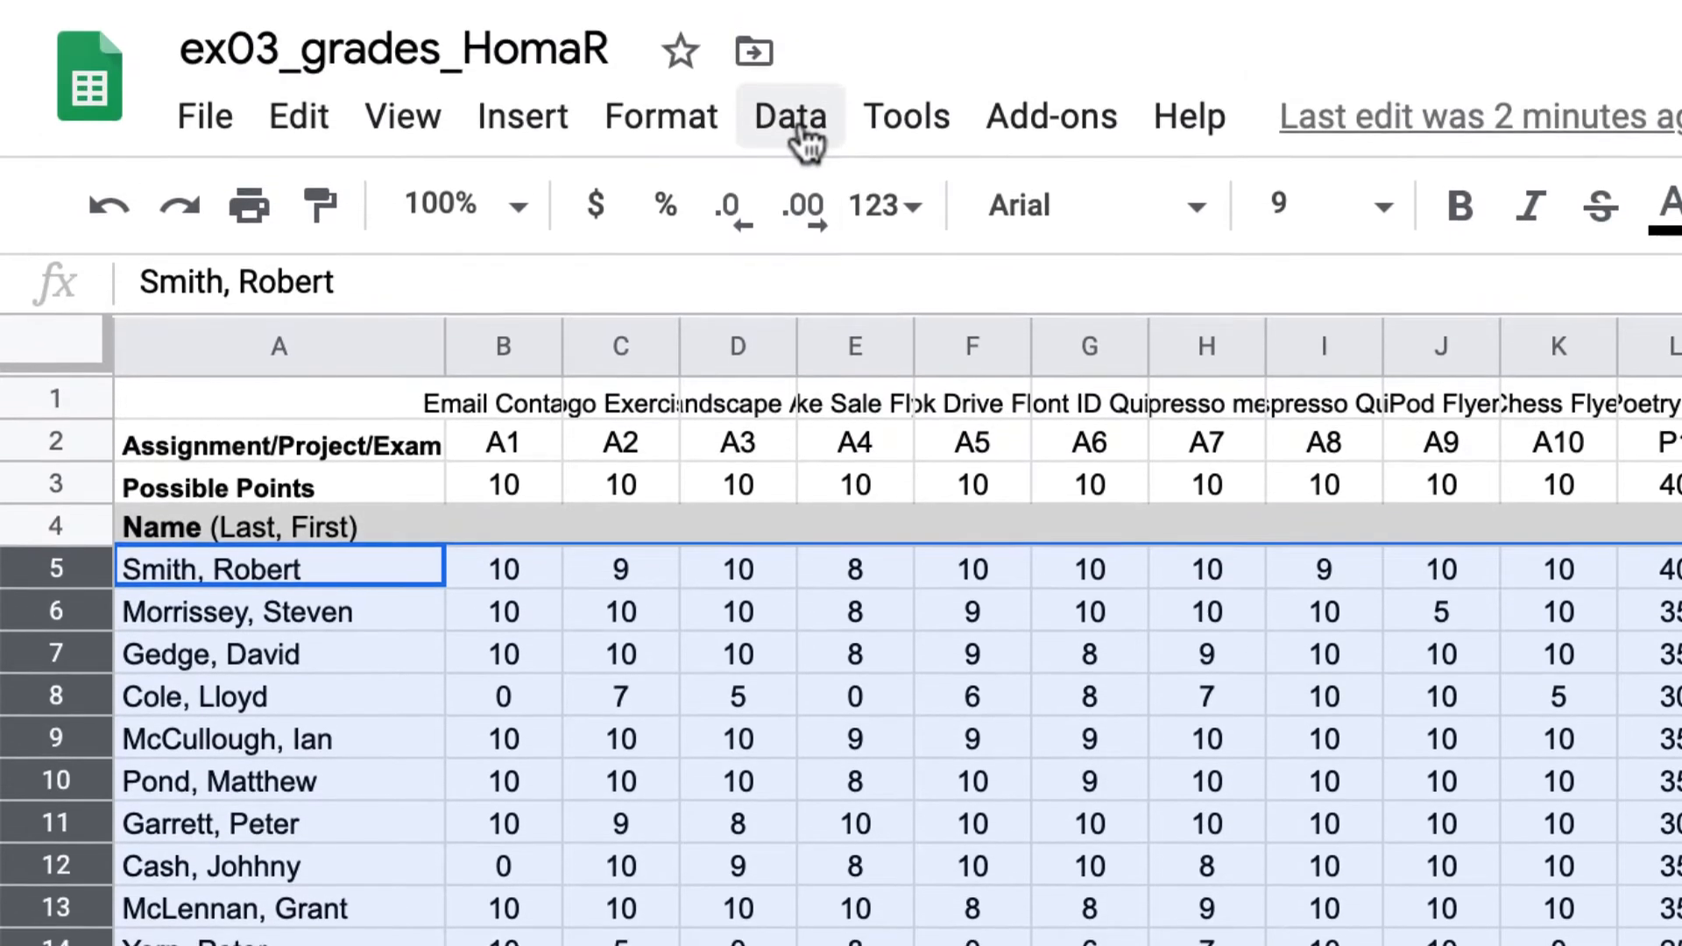
pyautogui.click(791, 119)
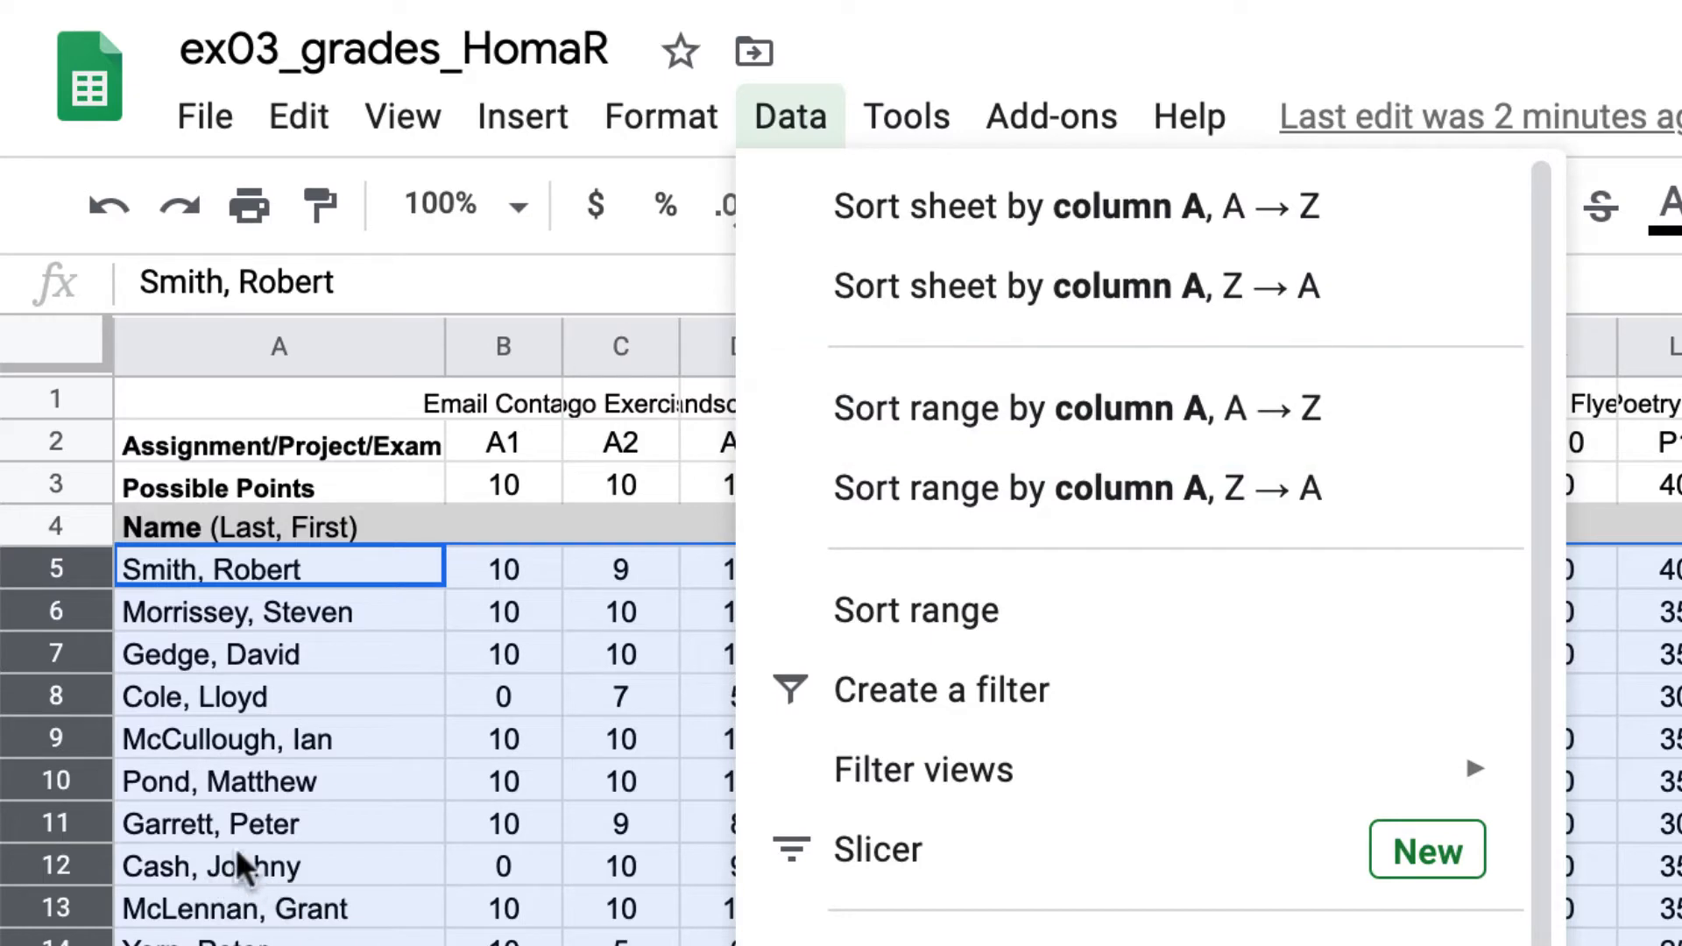
pyautogui.click(1249, 420)
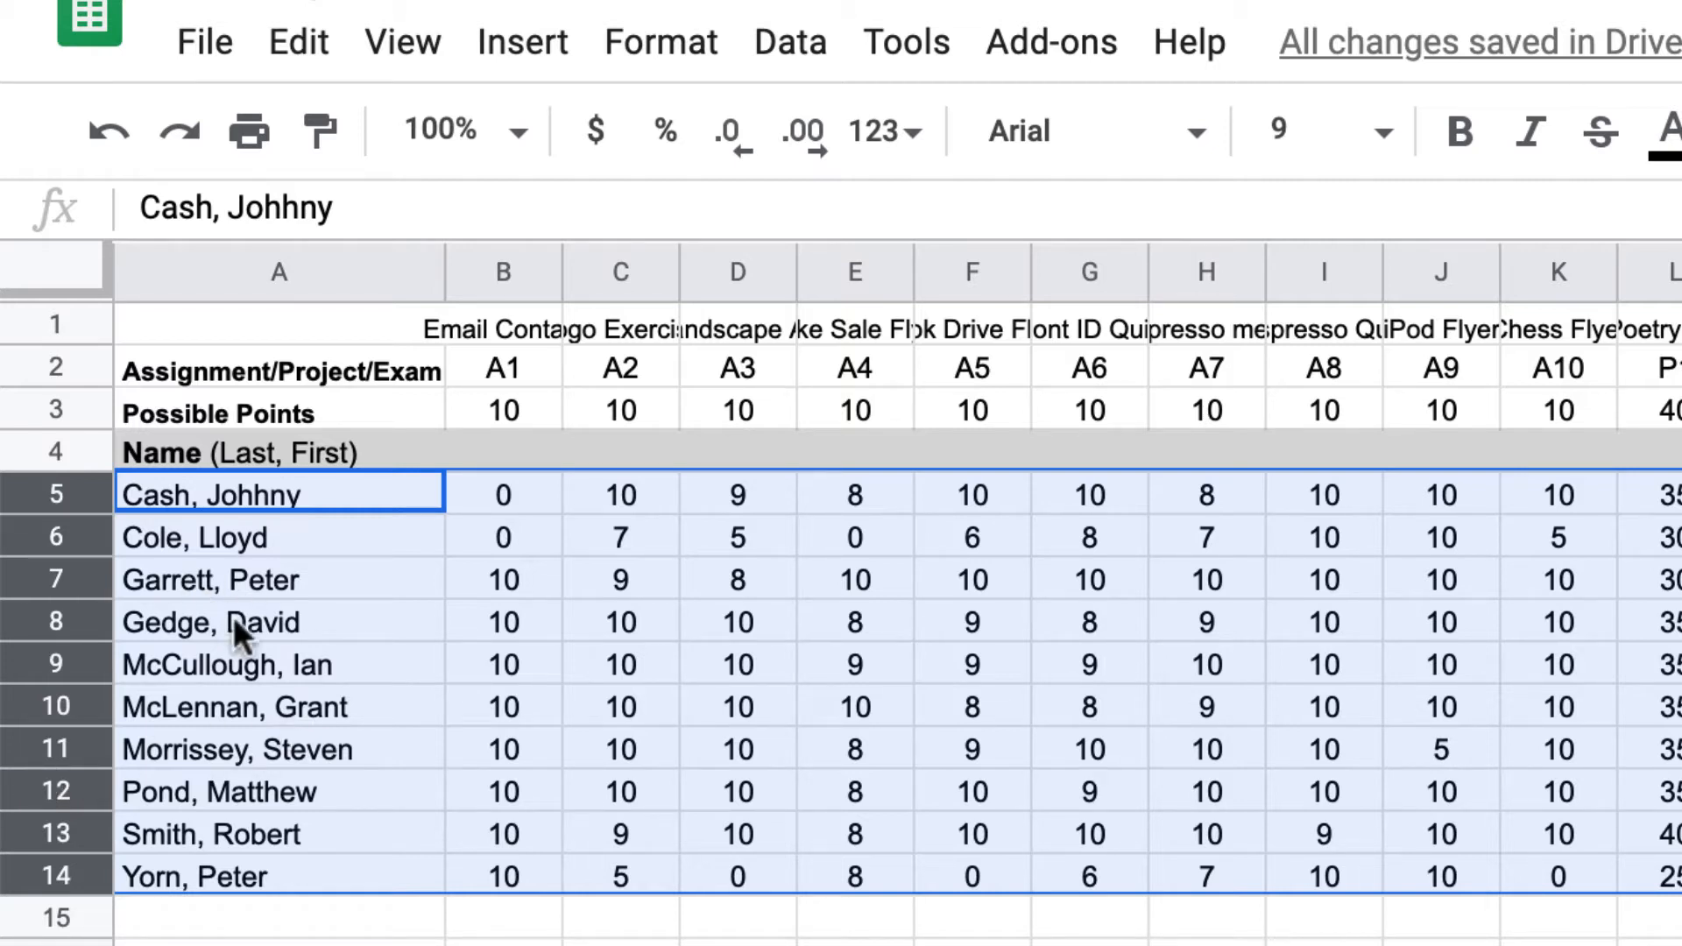
# - Set the height of student rows 5–14 to 20 pixels
pyautogui.rightClick(55, 499)
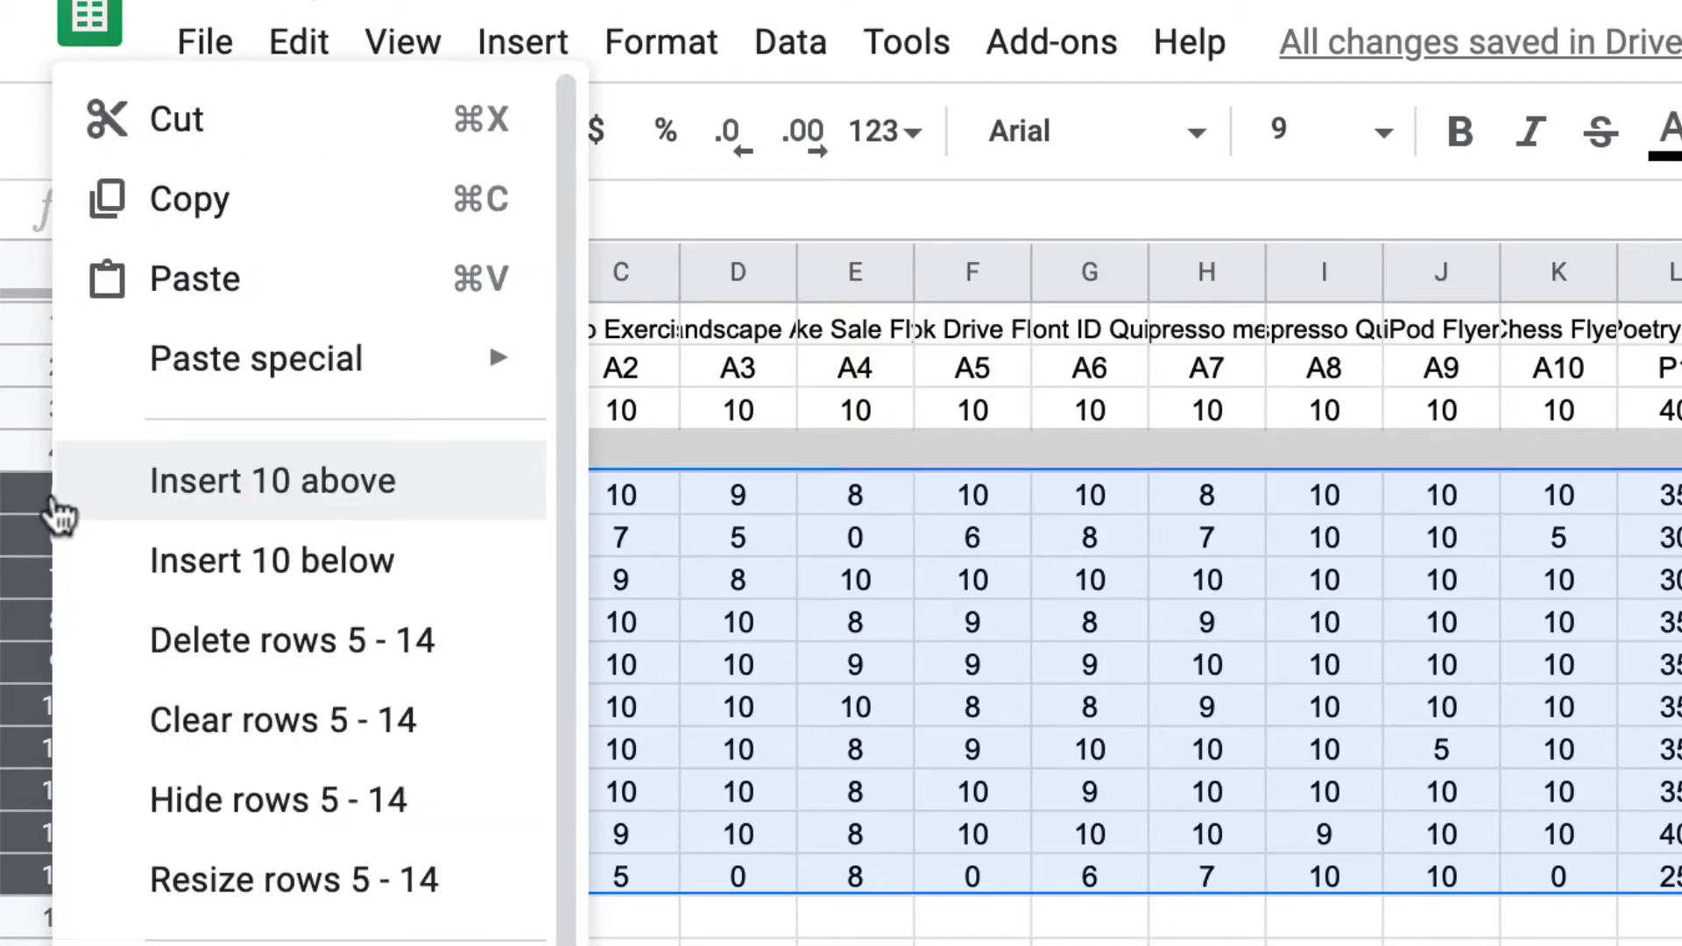
pyautogui.click(837, 944)
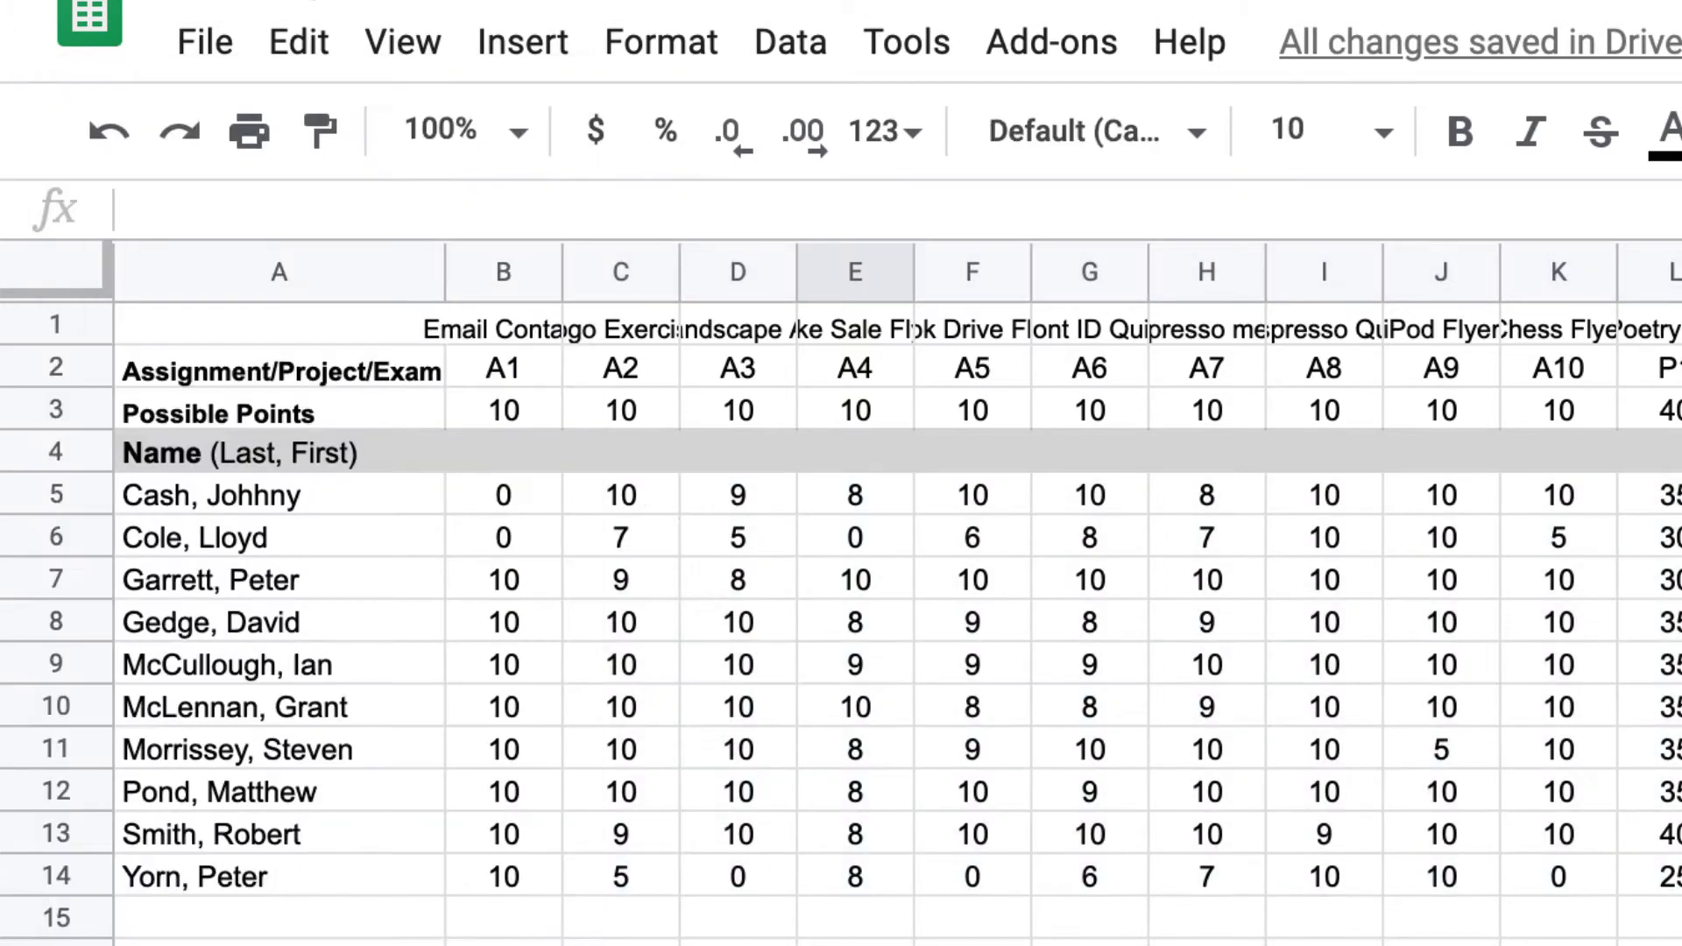
pyautogui.moveTo(63, 487); pyautogui.dragTo(44, 880)
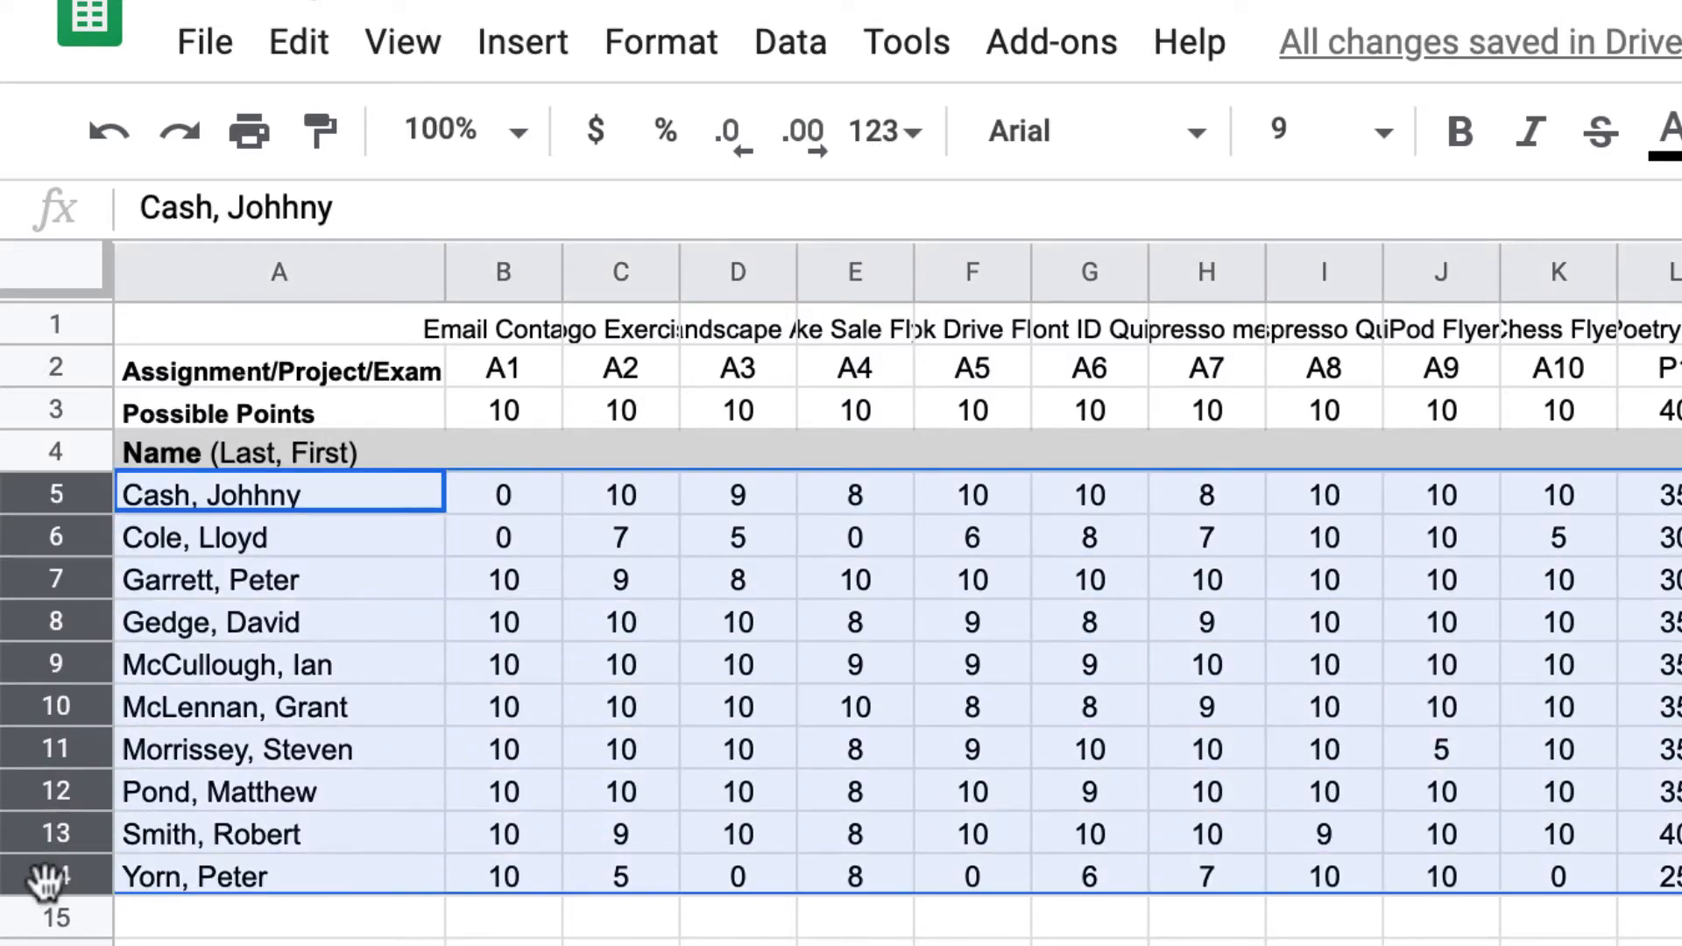
pyautogui.rightClick(63, 533)
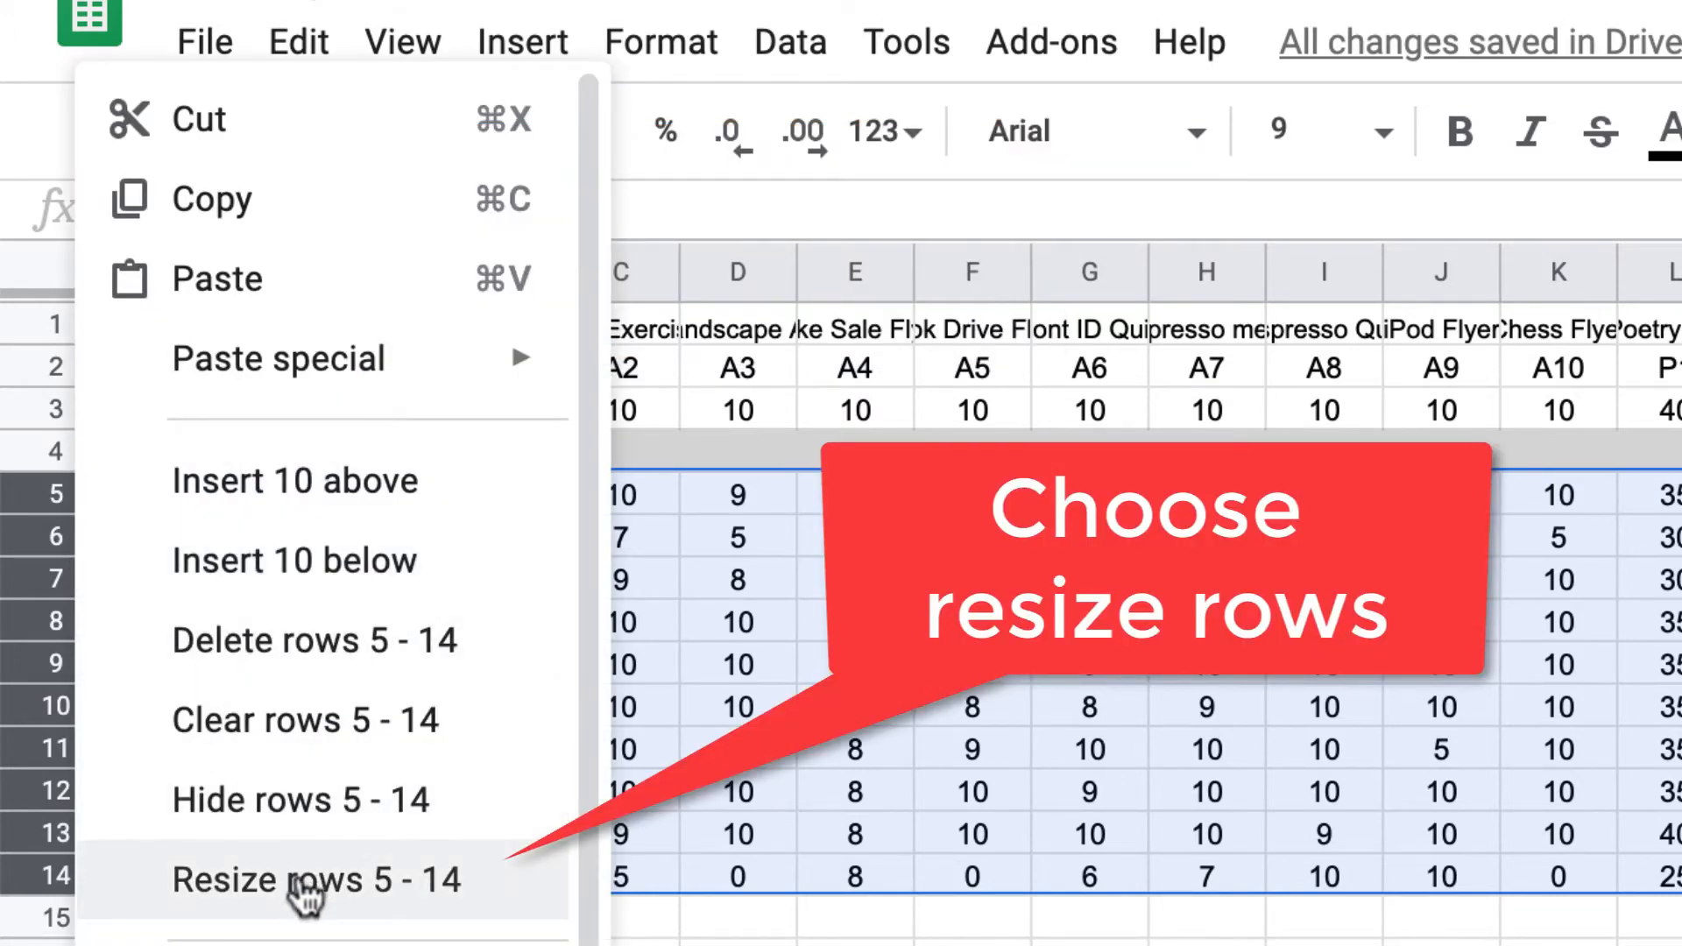
pyautogui.click(298, 874)
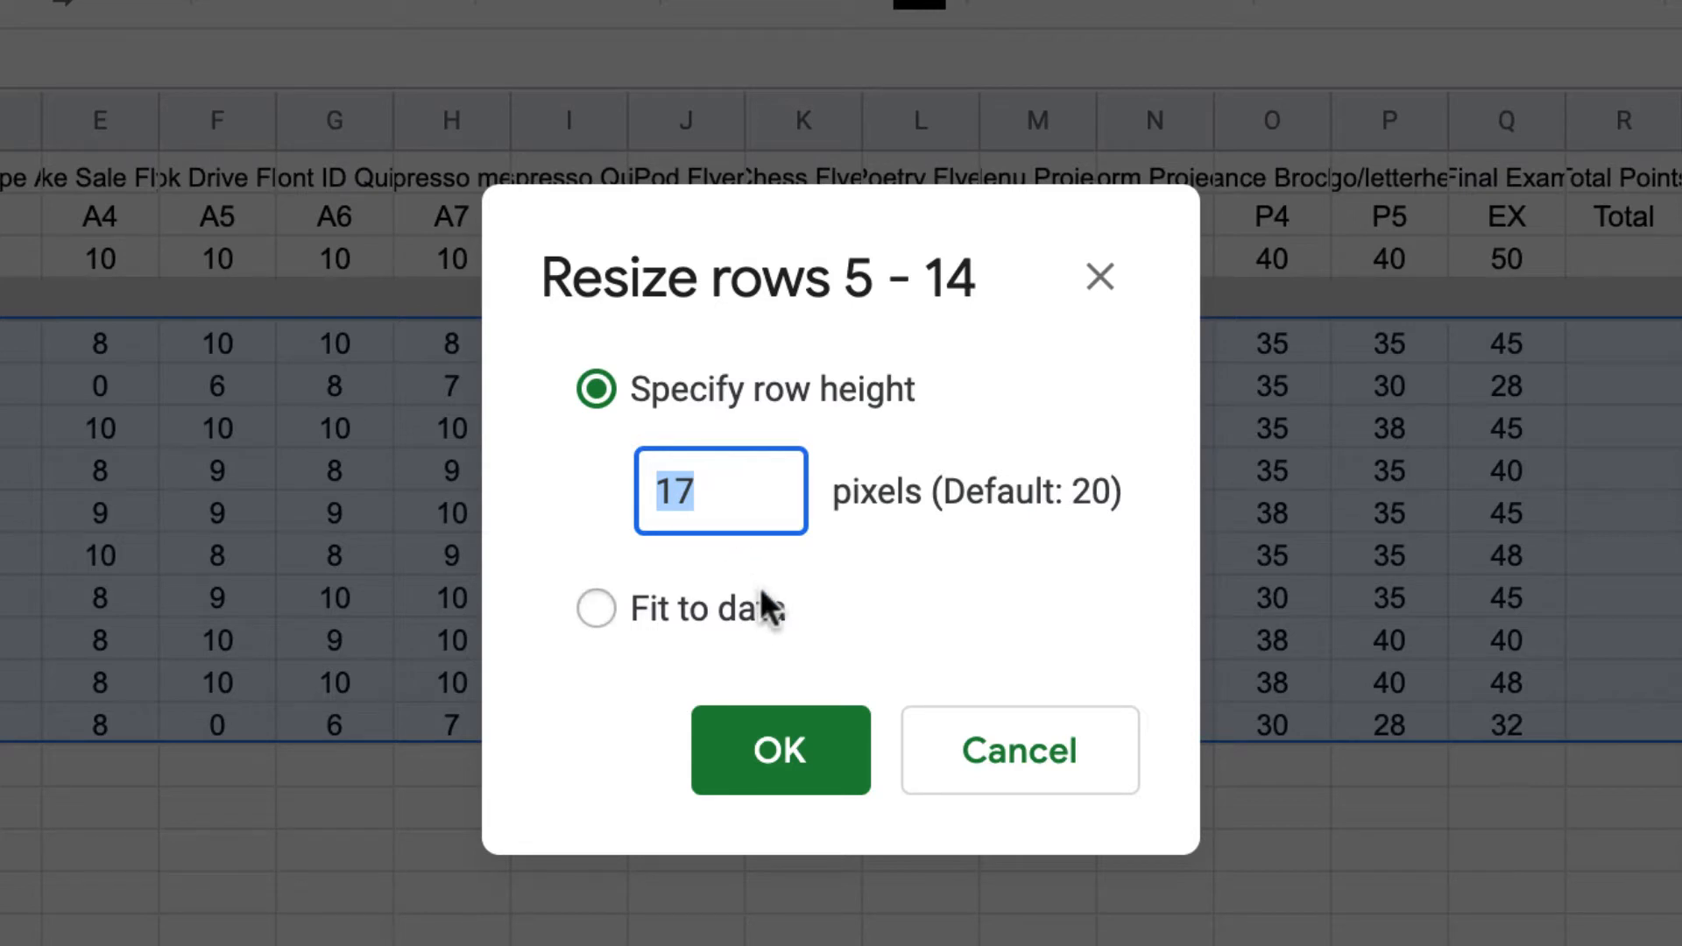
pyautogui.write('20')
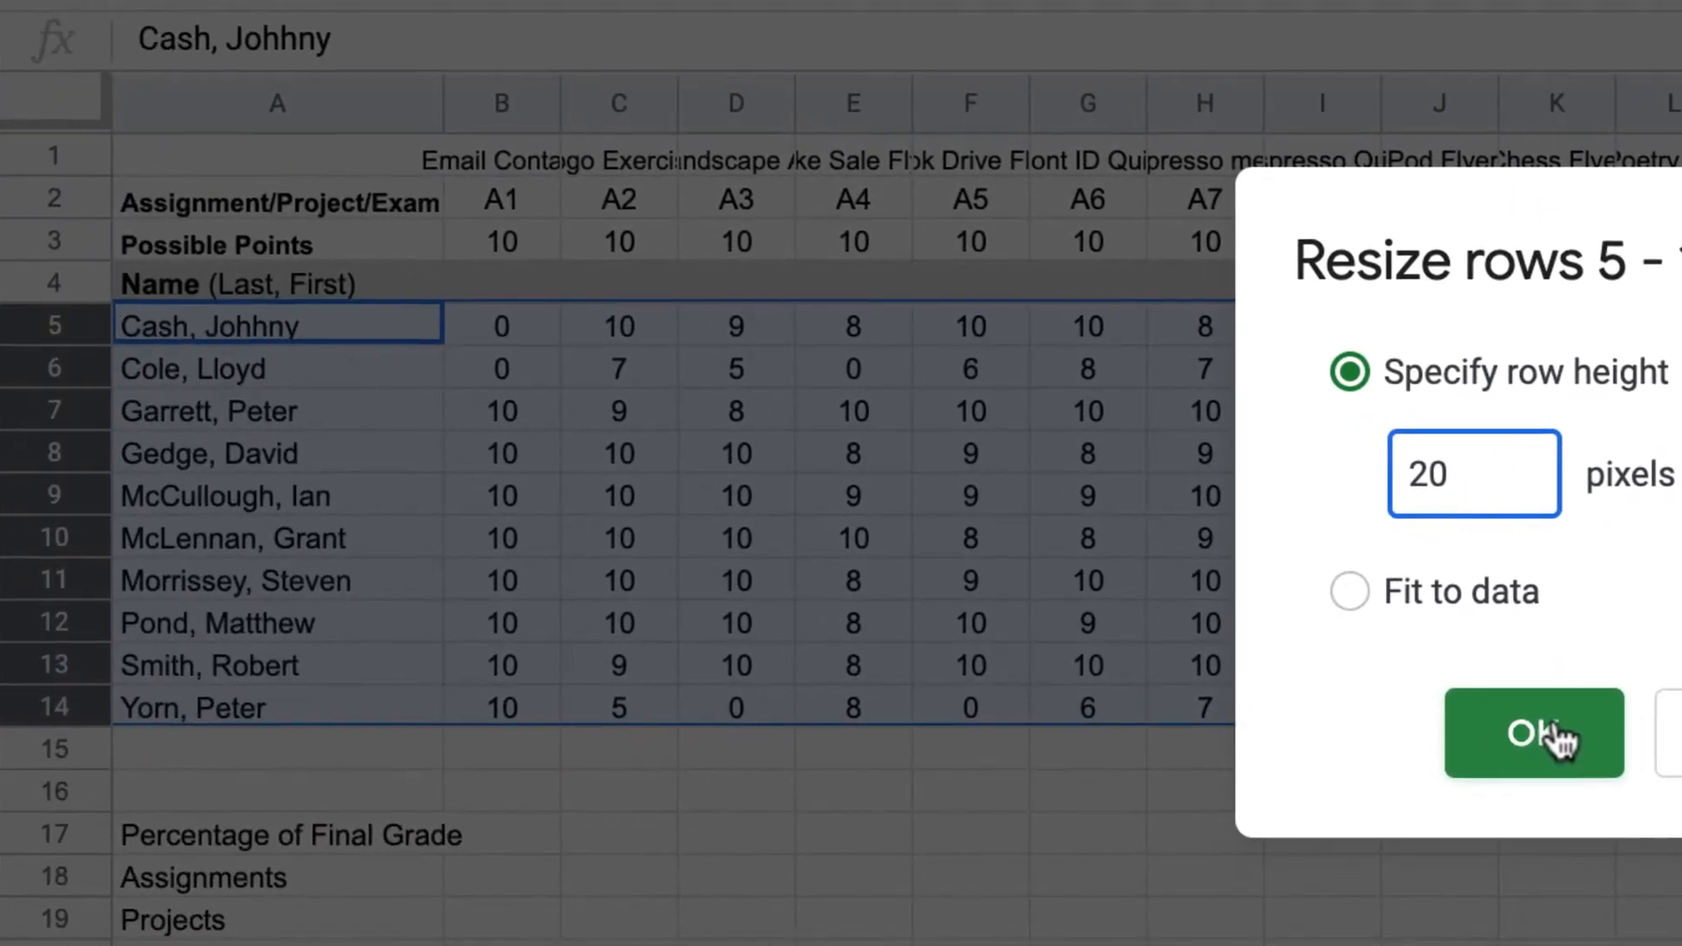
pyautogui.click(1135, 744)
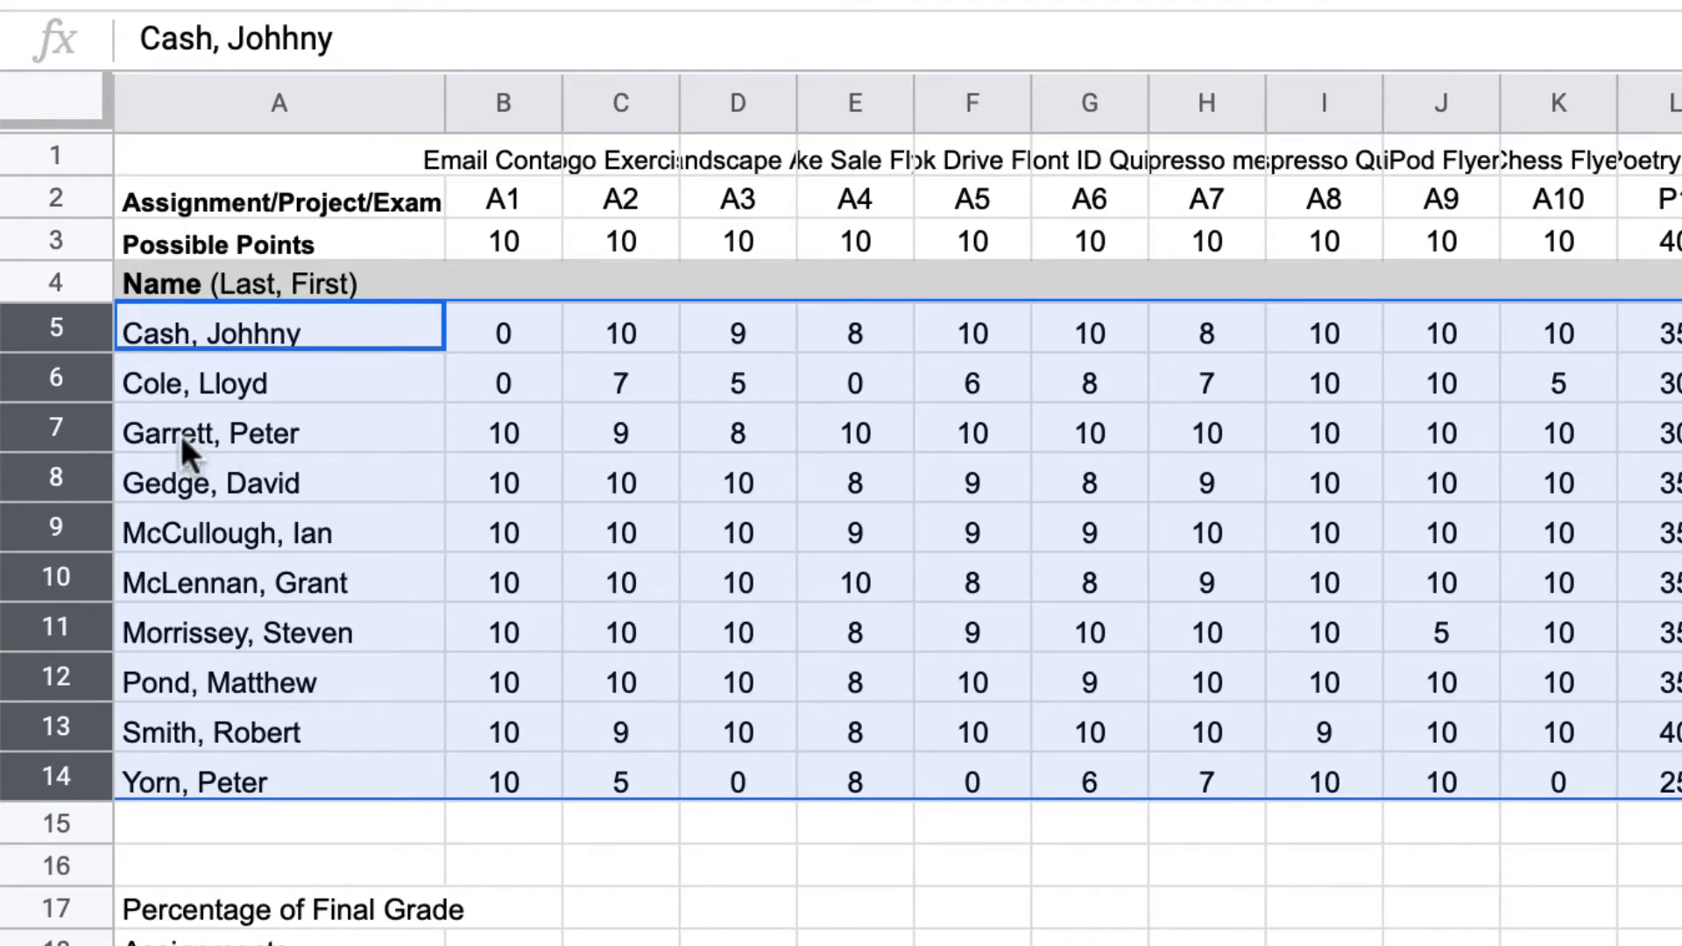
# - Set the height of student rows 5–14 to 24 pixels
pyautogui.rightClick(66, 452)
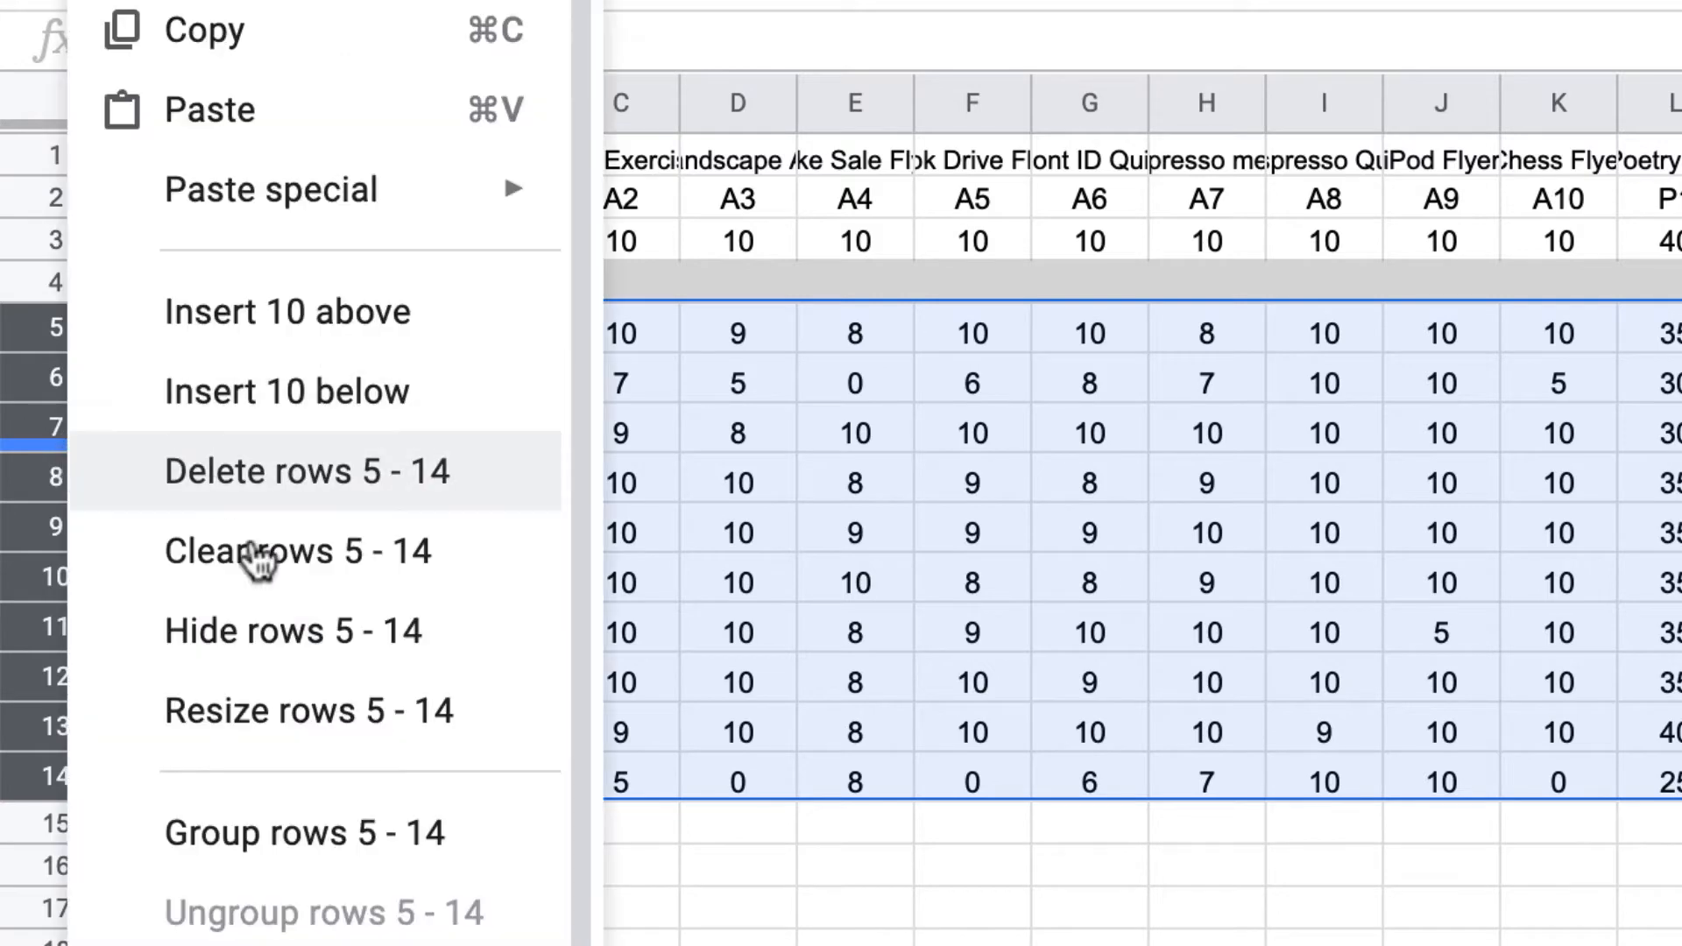
pyautogui.click(333, 723)
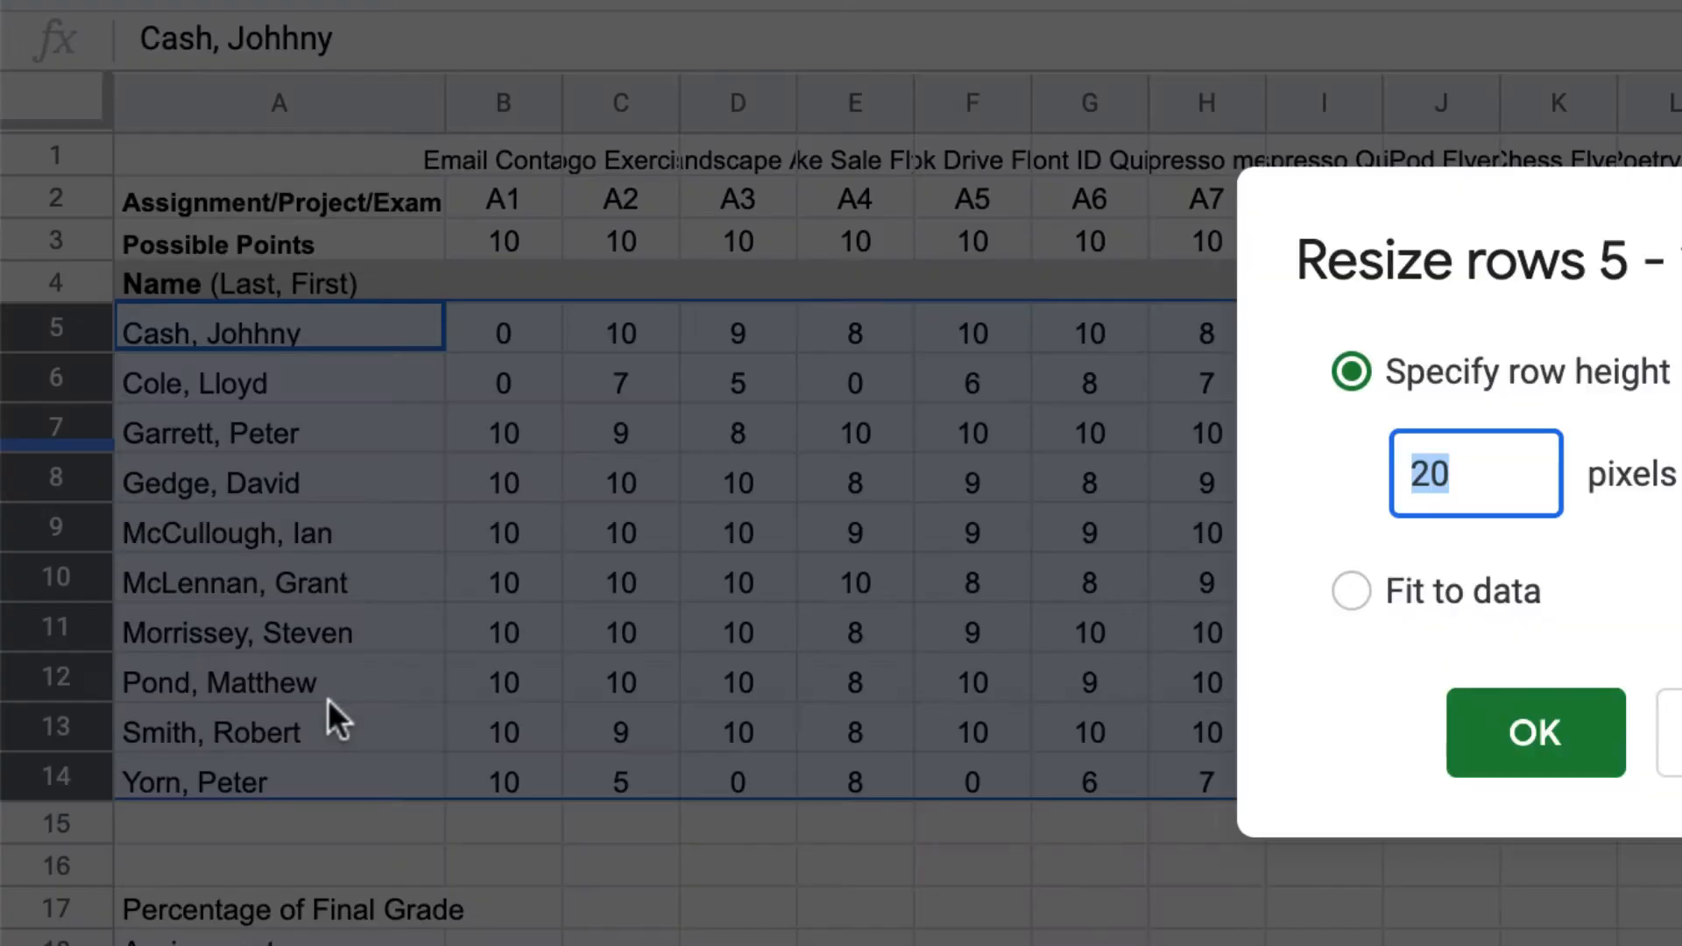
pyautogui.write('24')
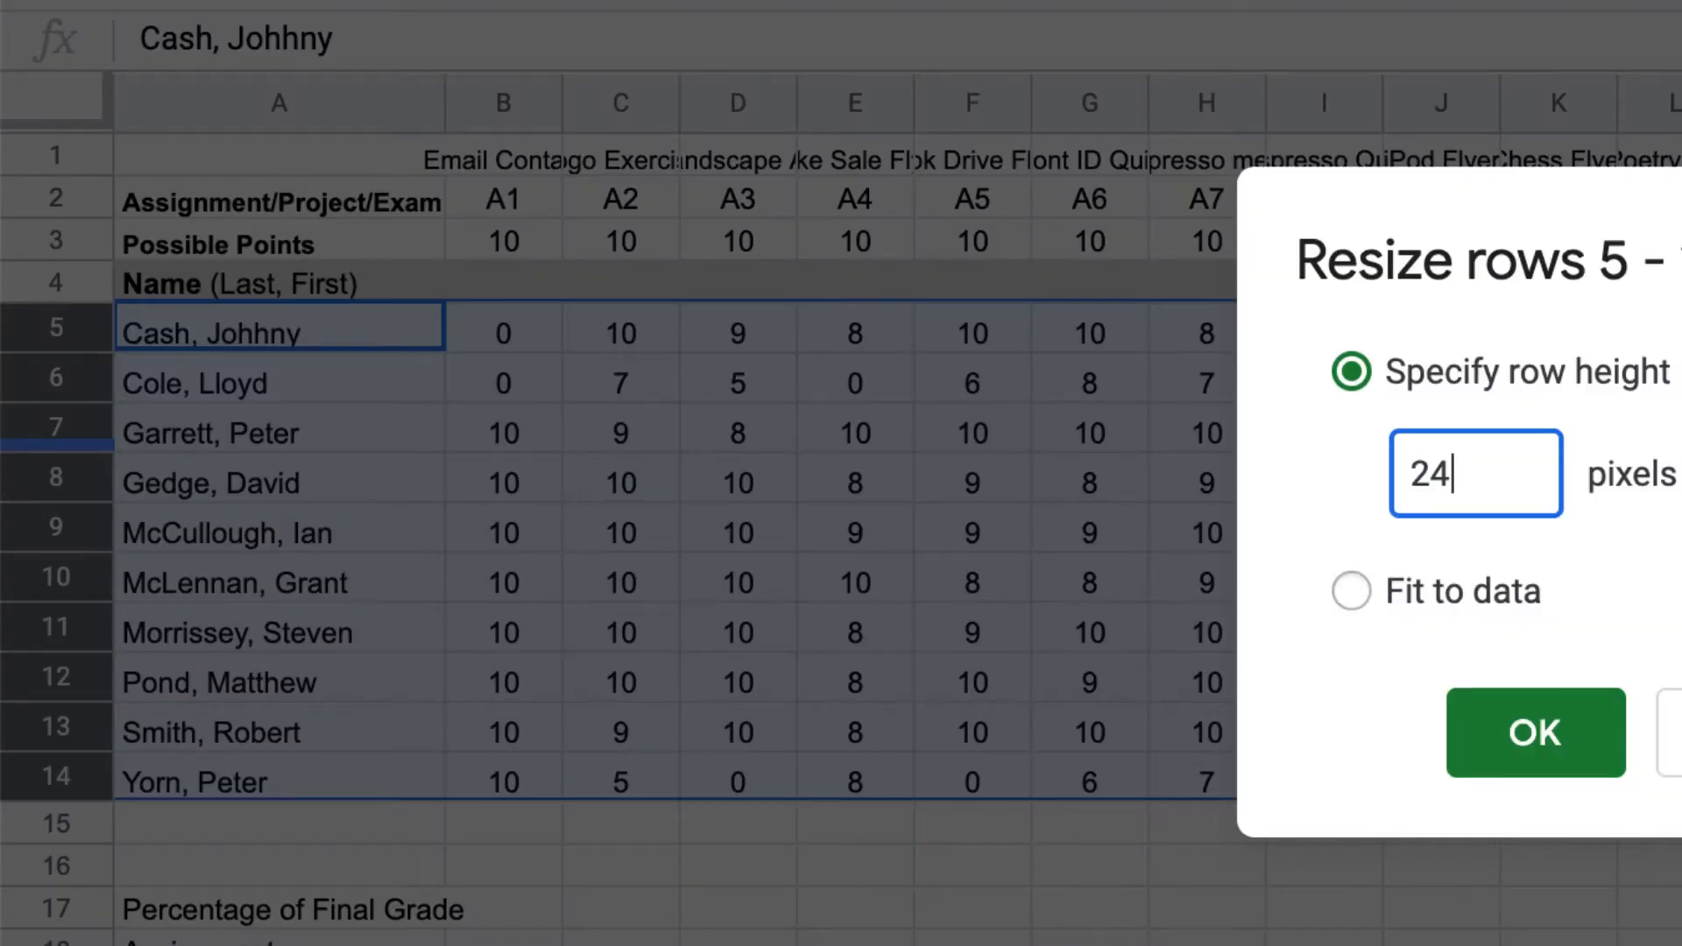
pyautogui.click(1540, 740)
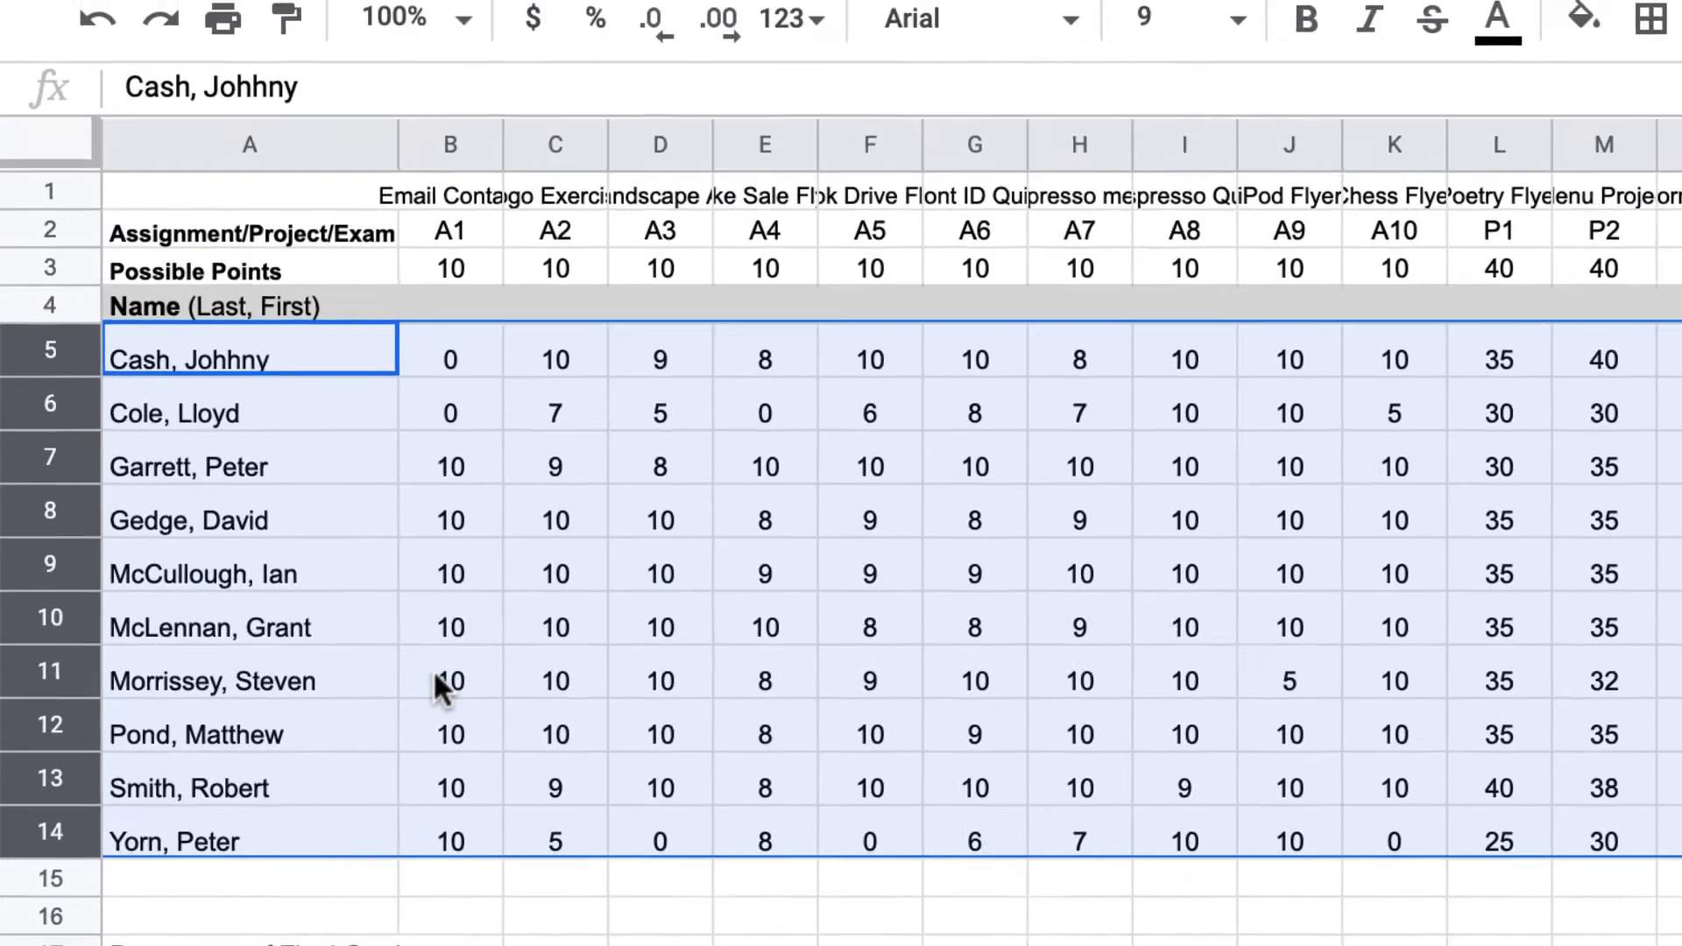
pyautogui.scroll(-1, 800, 763)
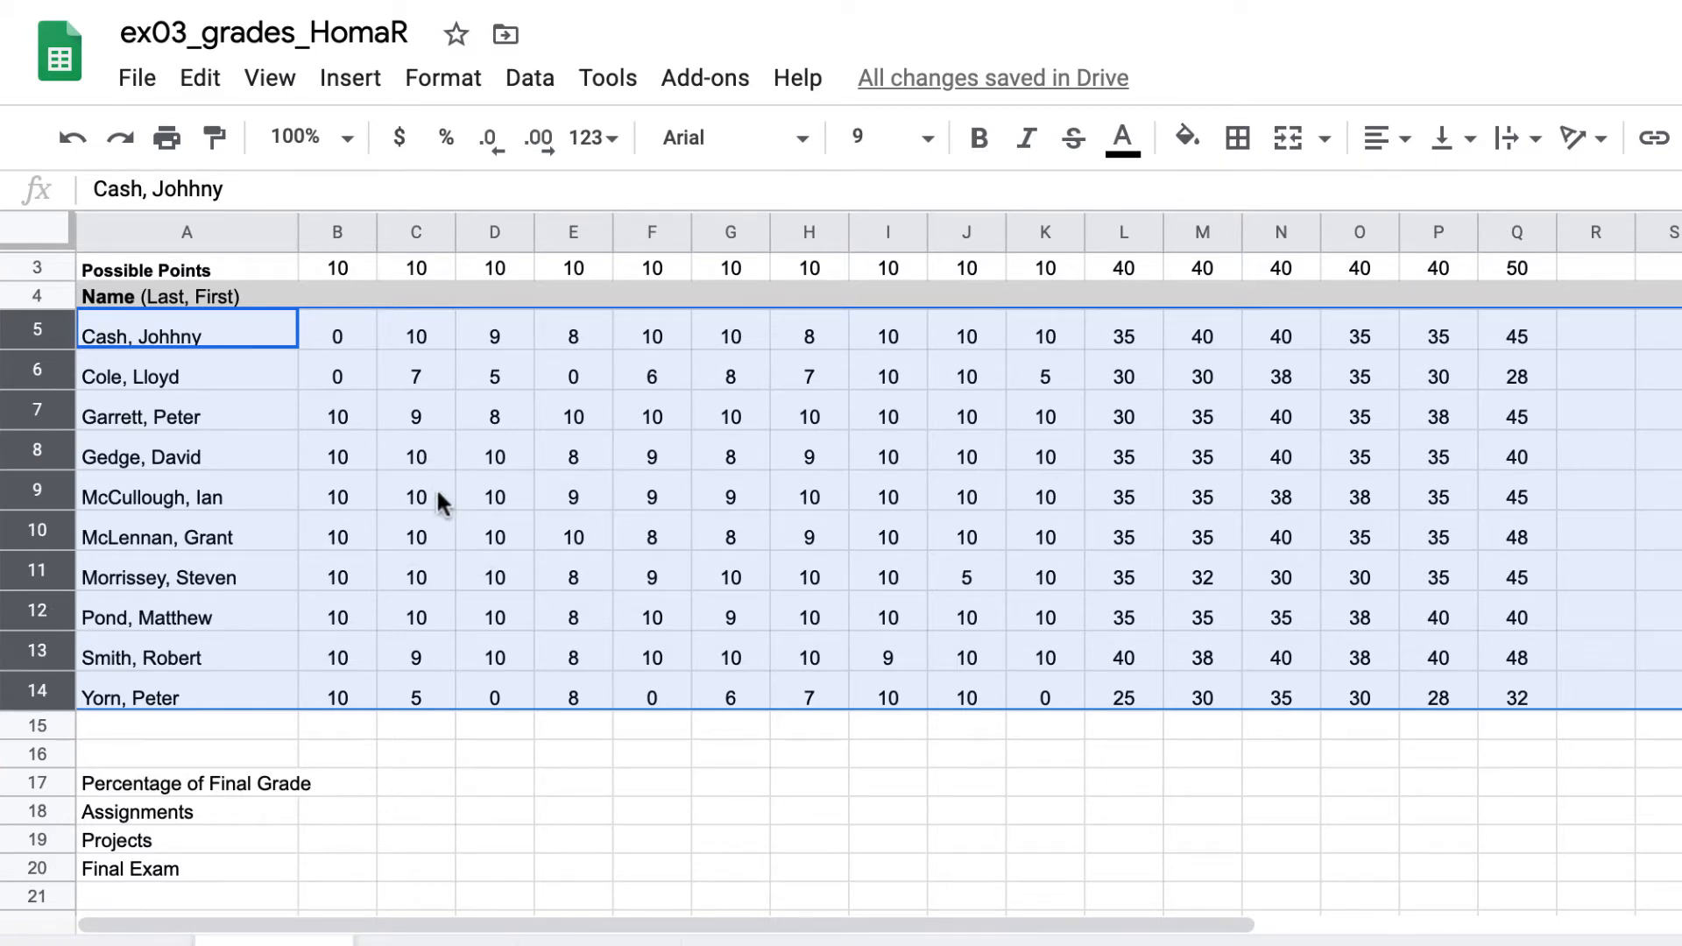
pyautogui.click(387, 232)
pyautogui.scroll(1, 375, 270)
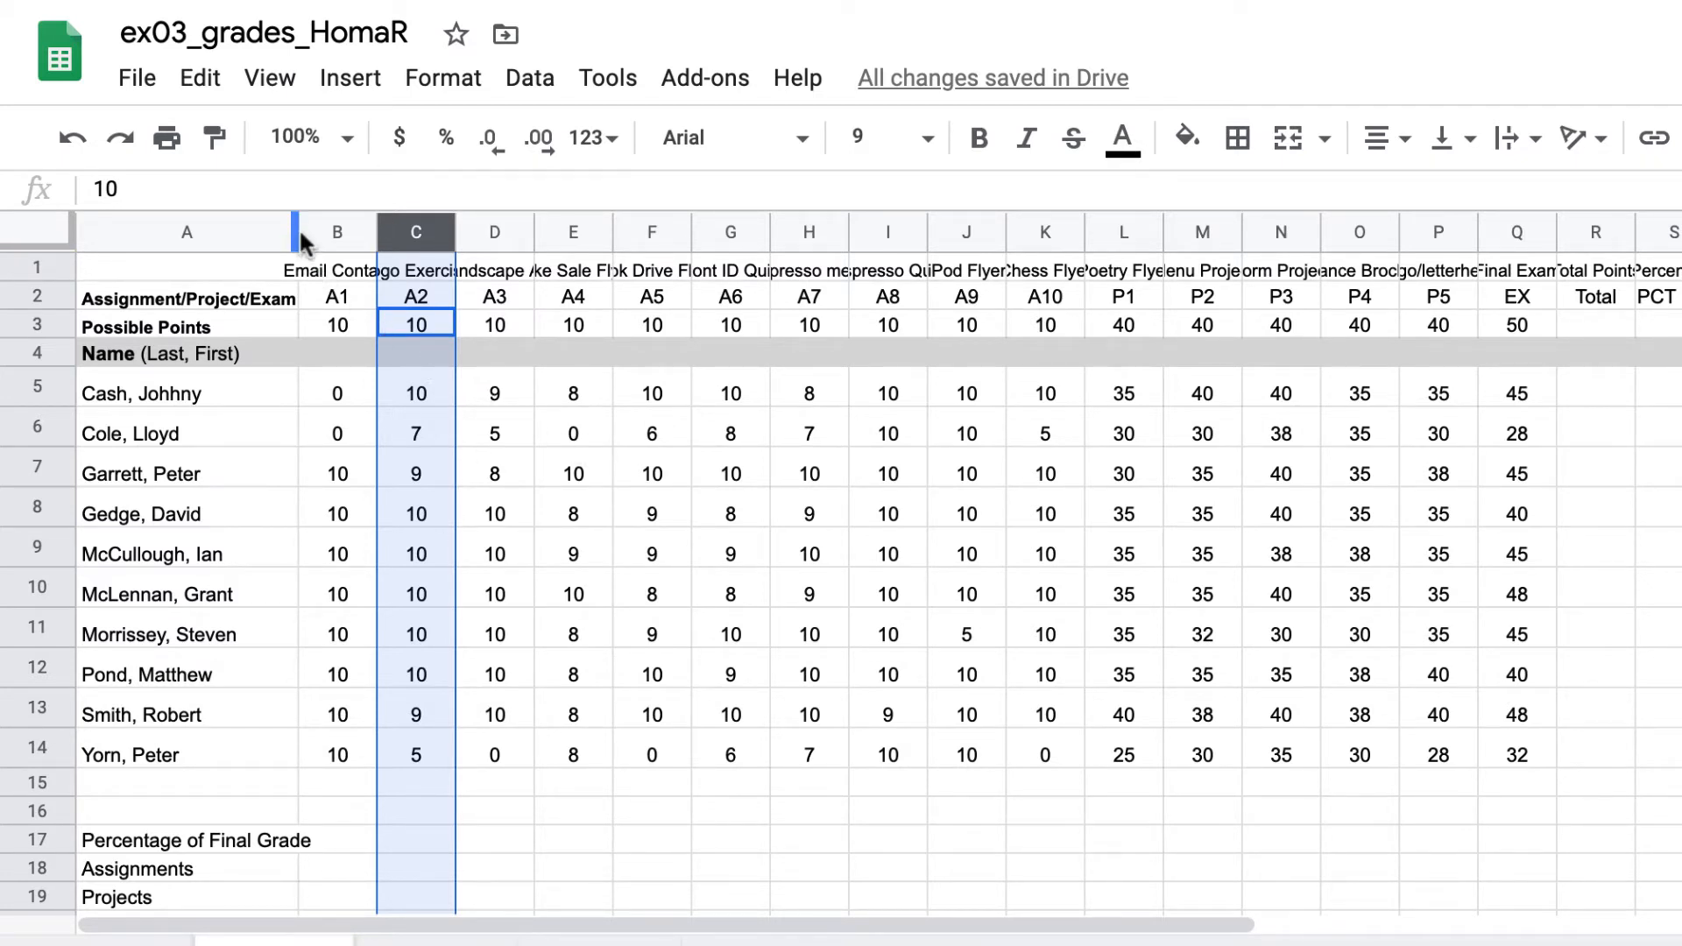
# - Set the width of columns B through T to 40 pixels
pyautogui.moveTo(296, 230); pyautogui.dragTo(938, 214)
pyautogui.moveTo(758, 214); pyautogui.dragTo(1518, 230)
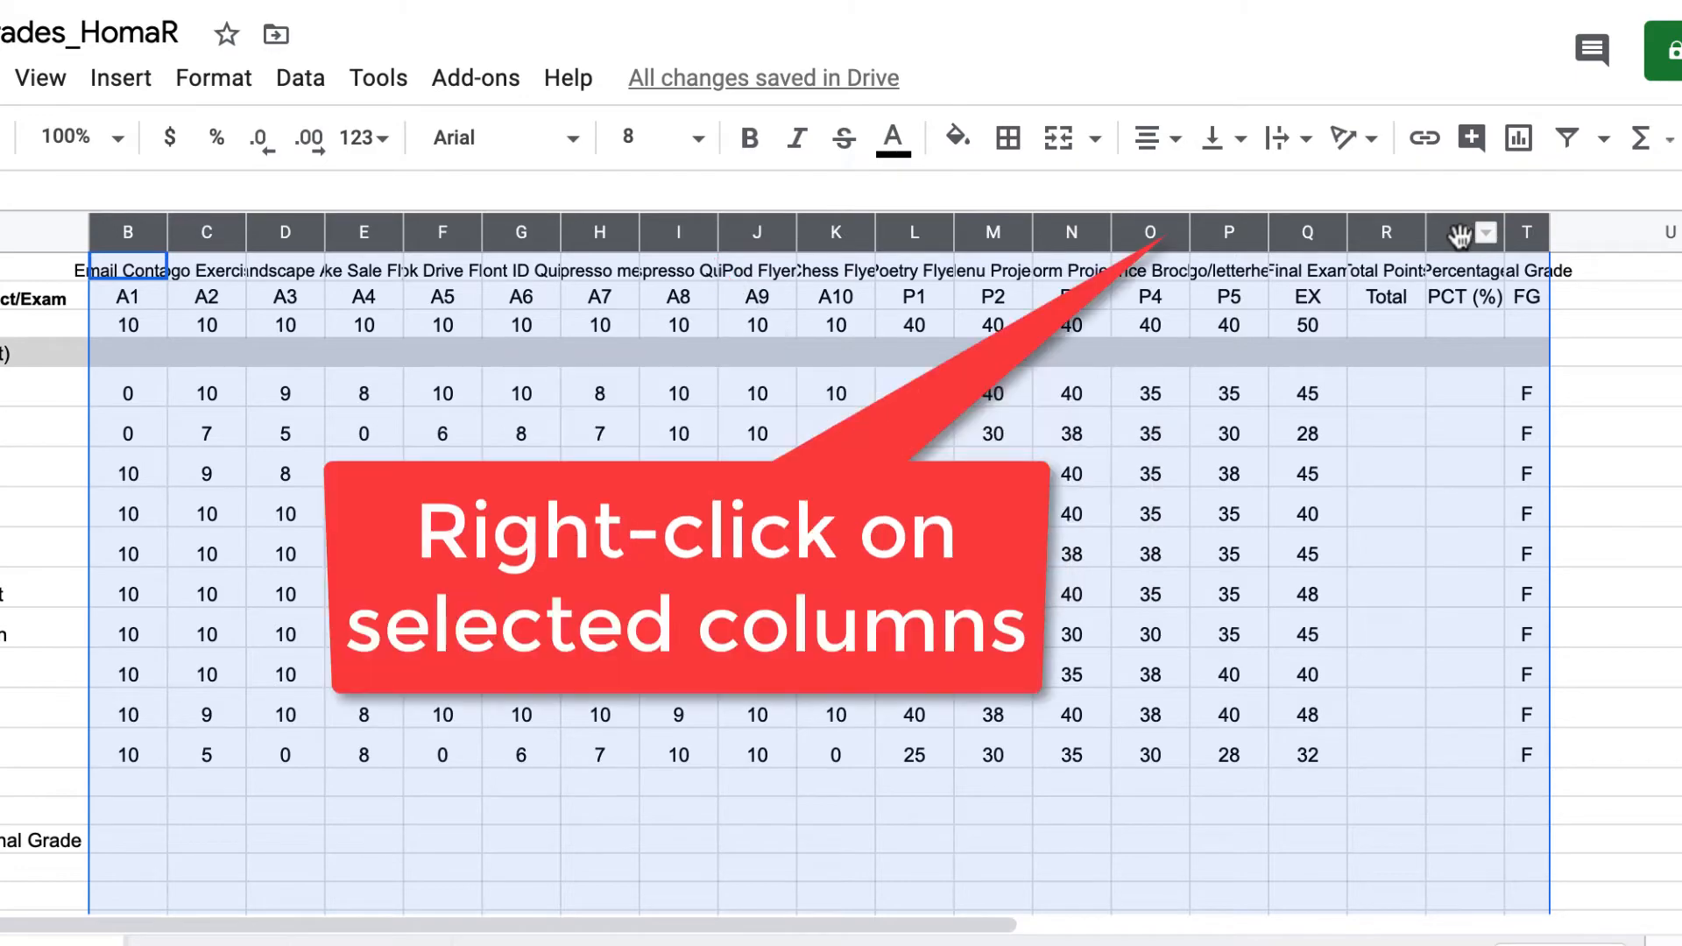
pyautogui.rightClick(1463, 247)
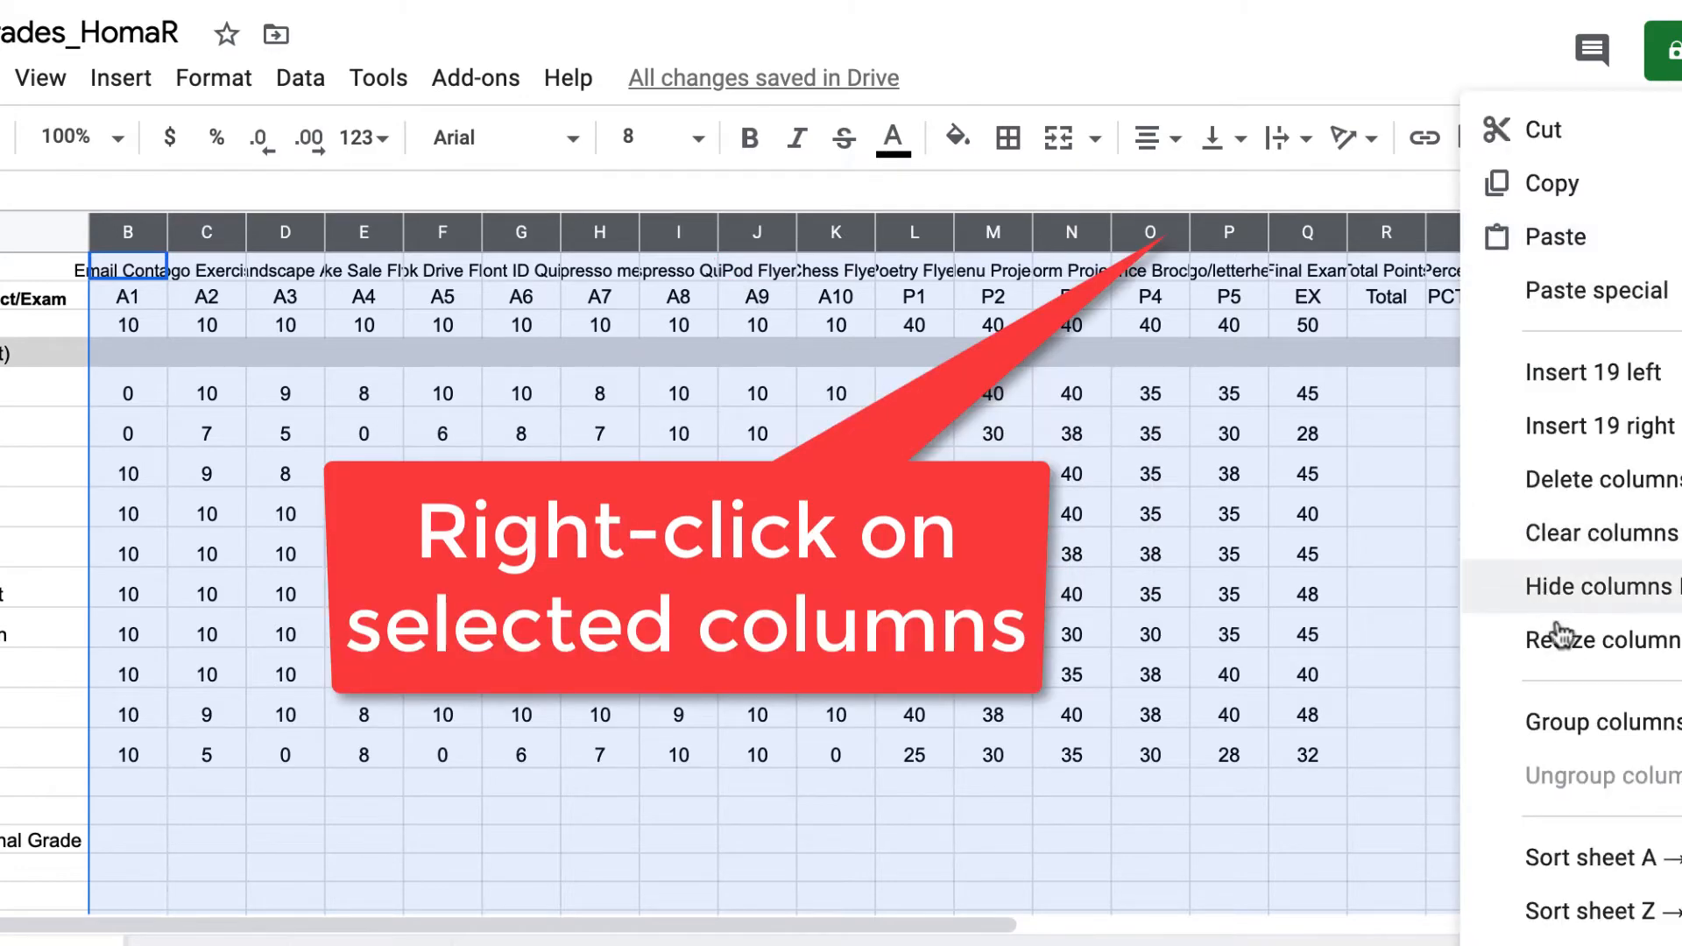
pyautogui.click(1421, 647)
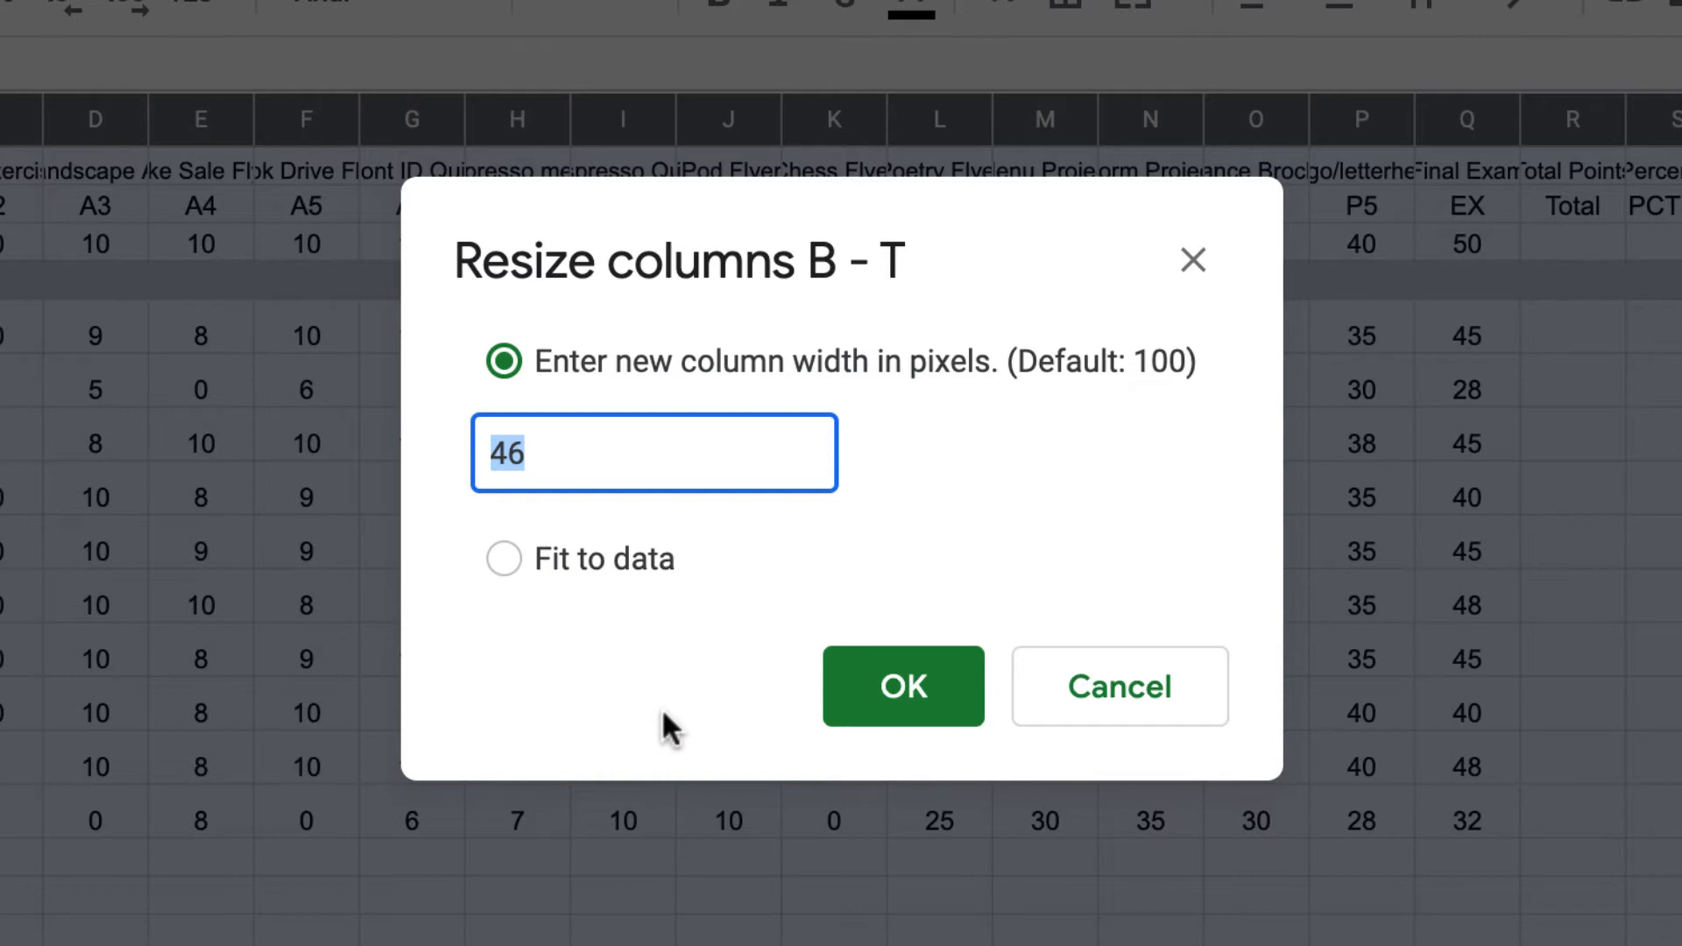
pyautogui.write('40')
pyautogui.click(900, 692)
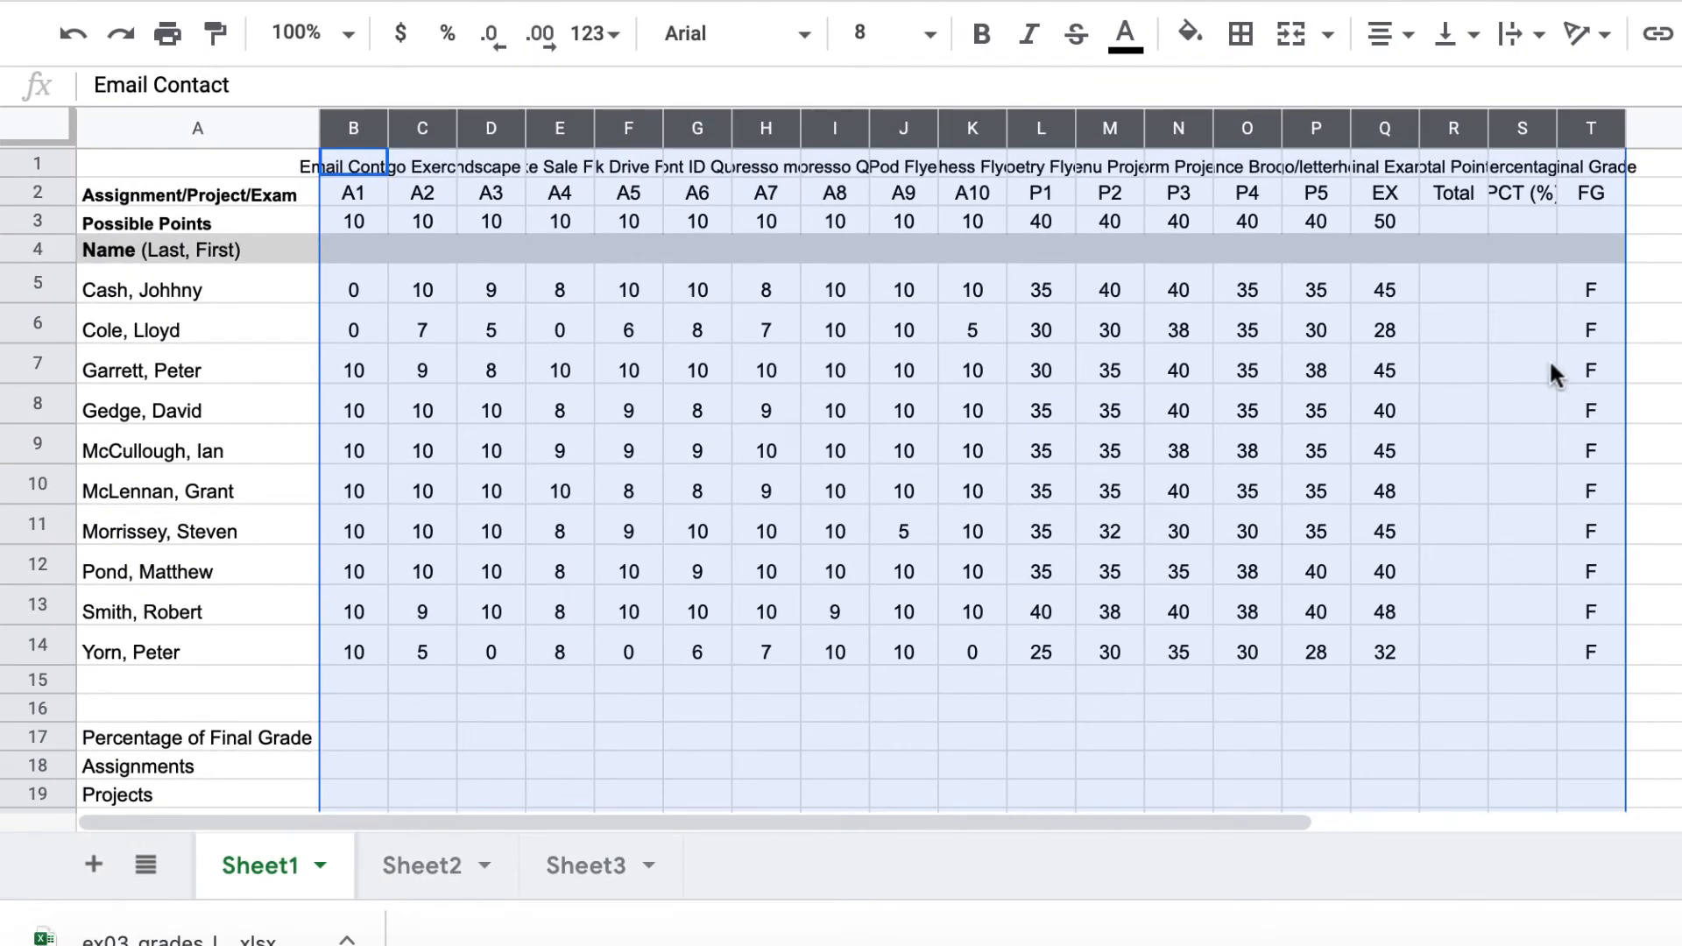
pyautogui.click(1665, 322)
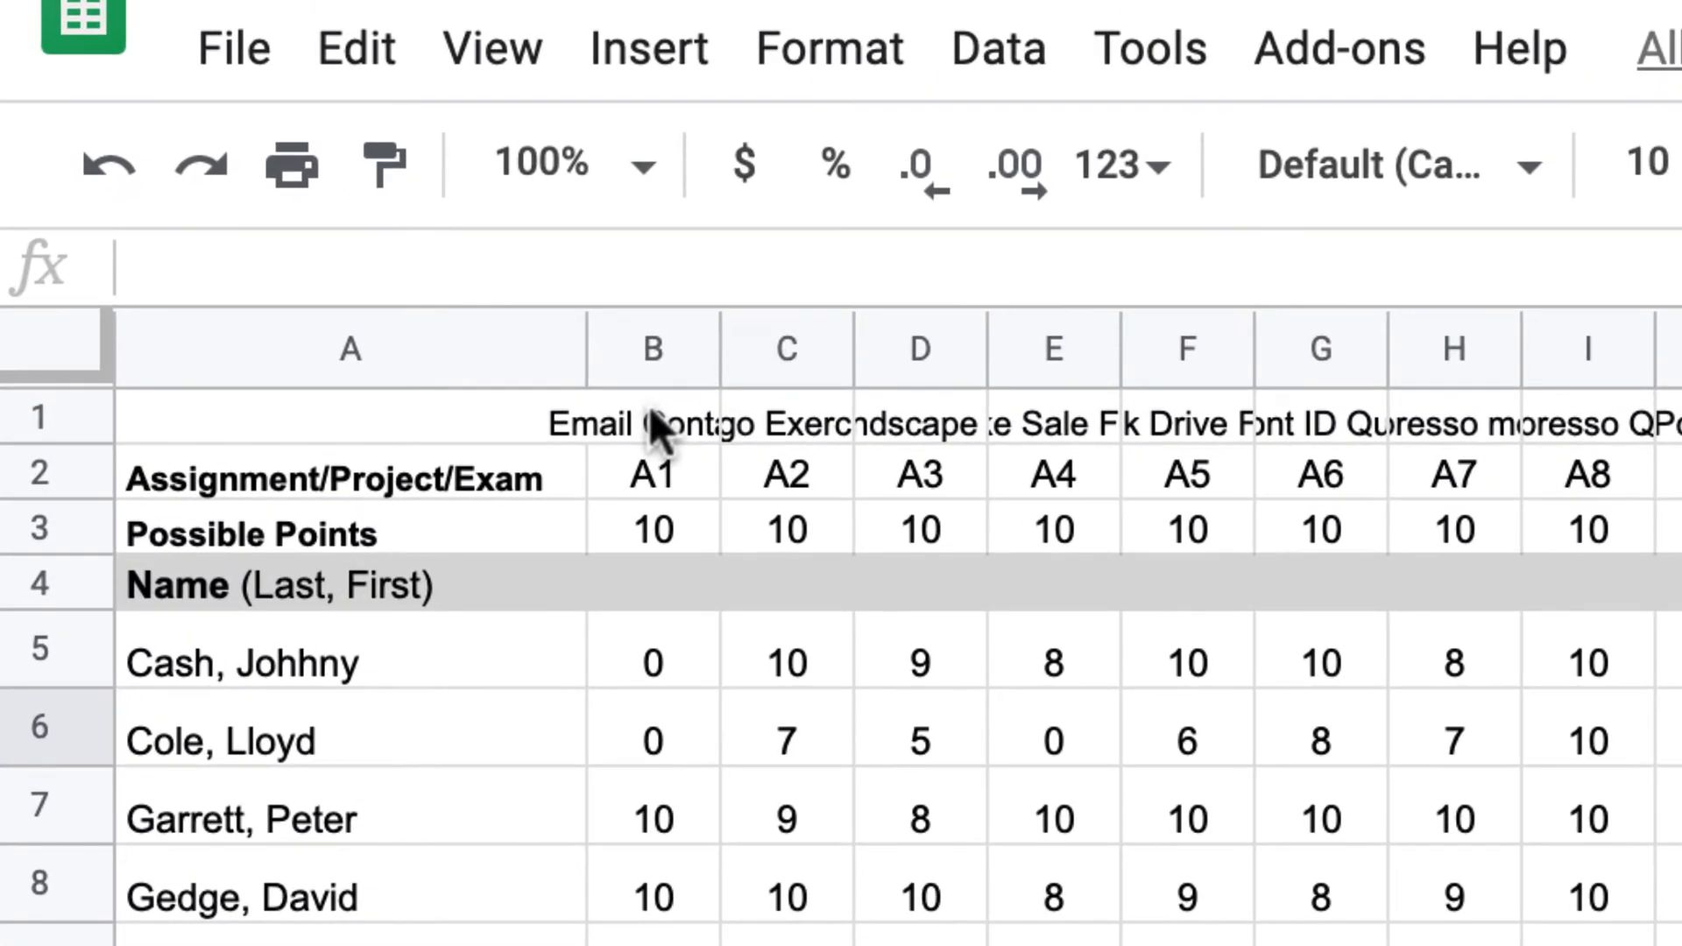
# - Apply the Rotate up text rotation to the heading cells B1 through T1
pyautogui.click(653, 414)
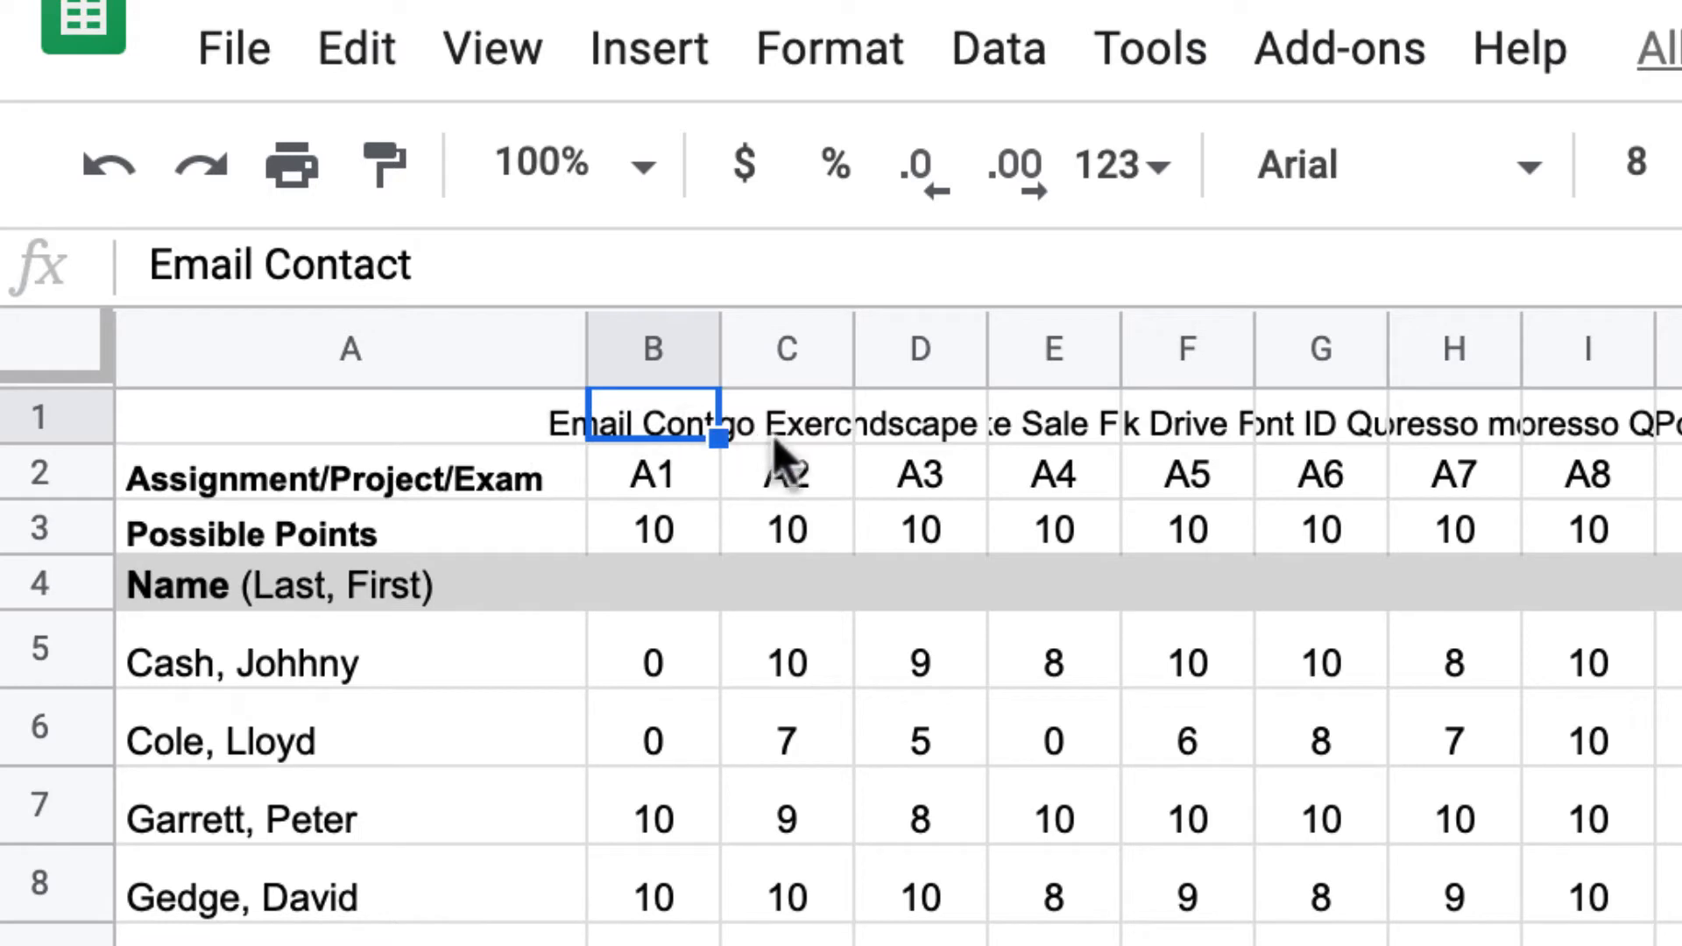
pyautogui.click(433, 404)
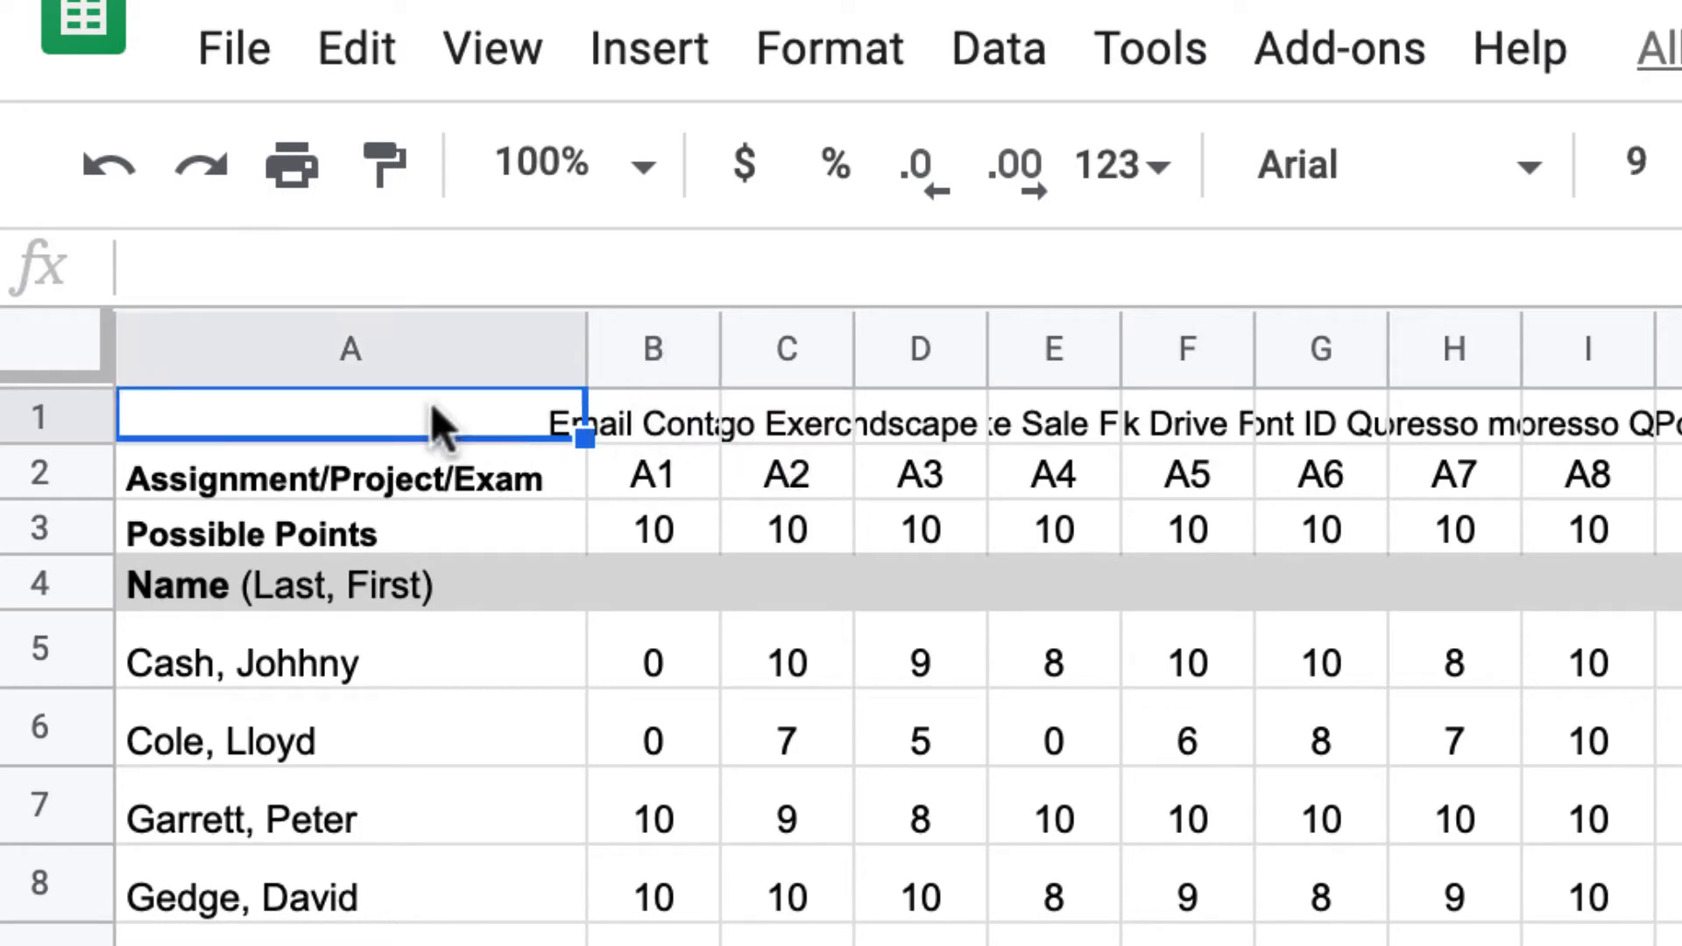
pyautogui.click(657, 401)
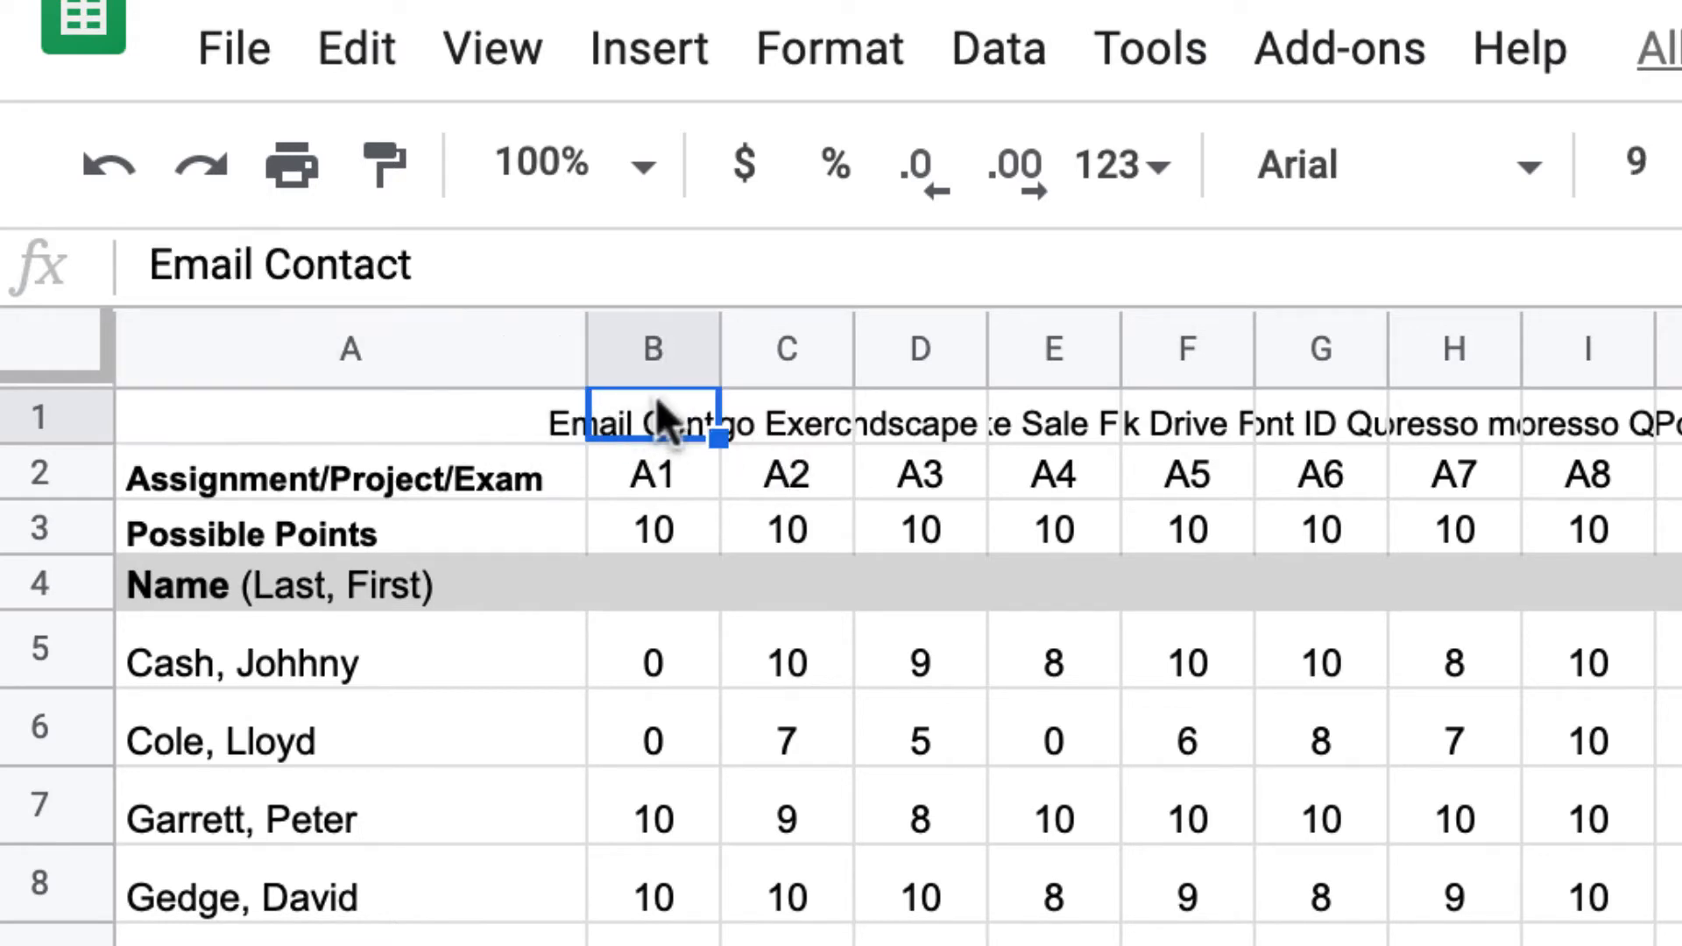
pyautogui.moveTo(659, 401); pyautogui.dragTo(1572, 427)
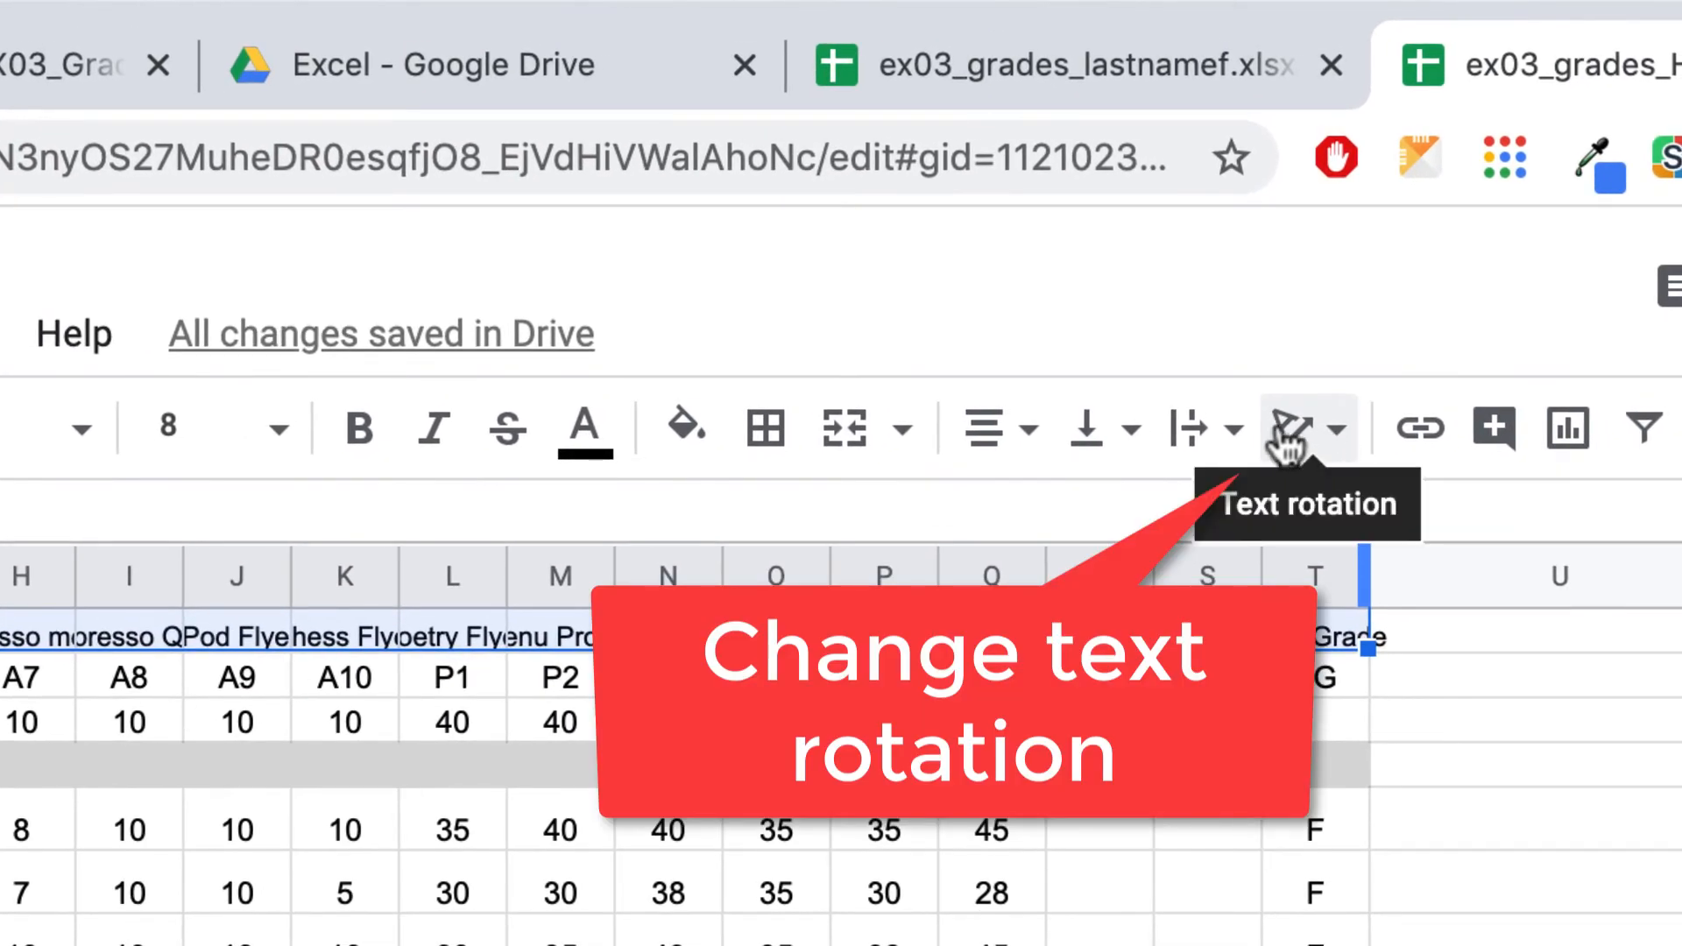
pyautogui.click(1337, 438)
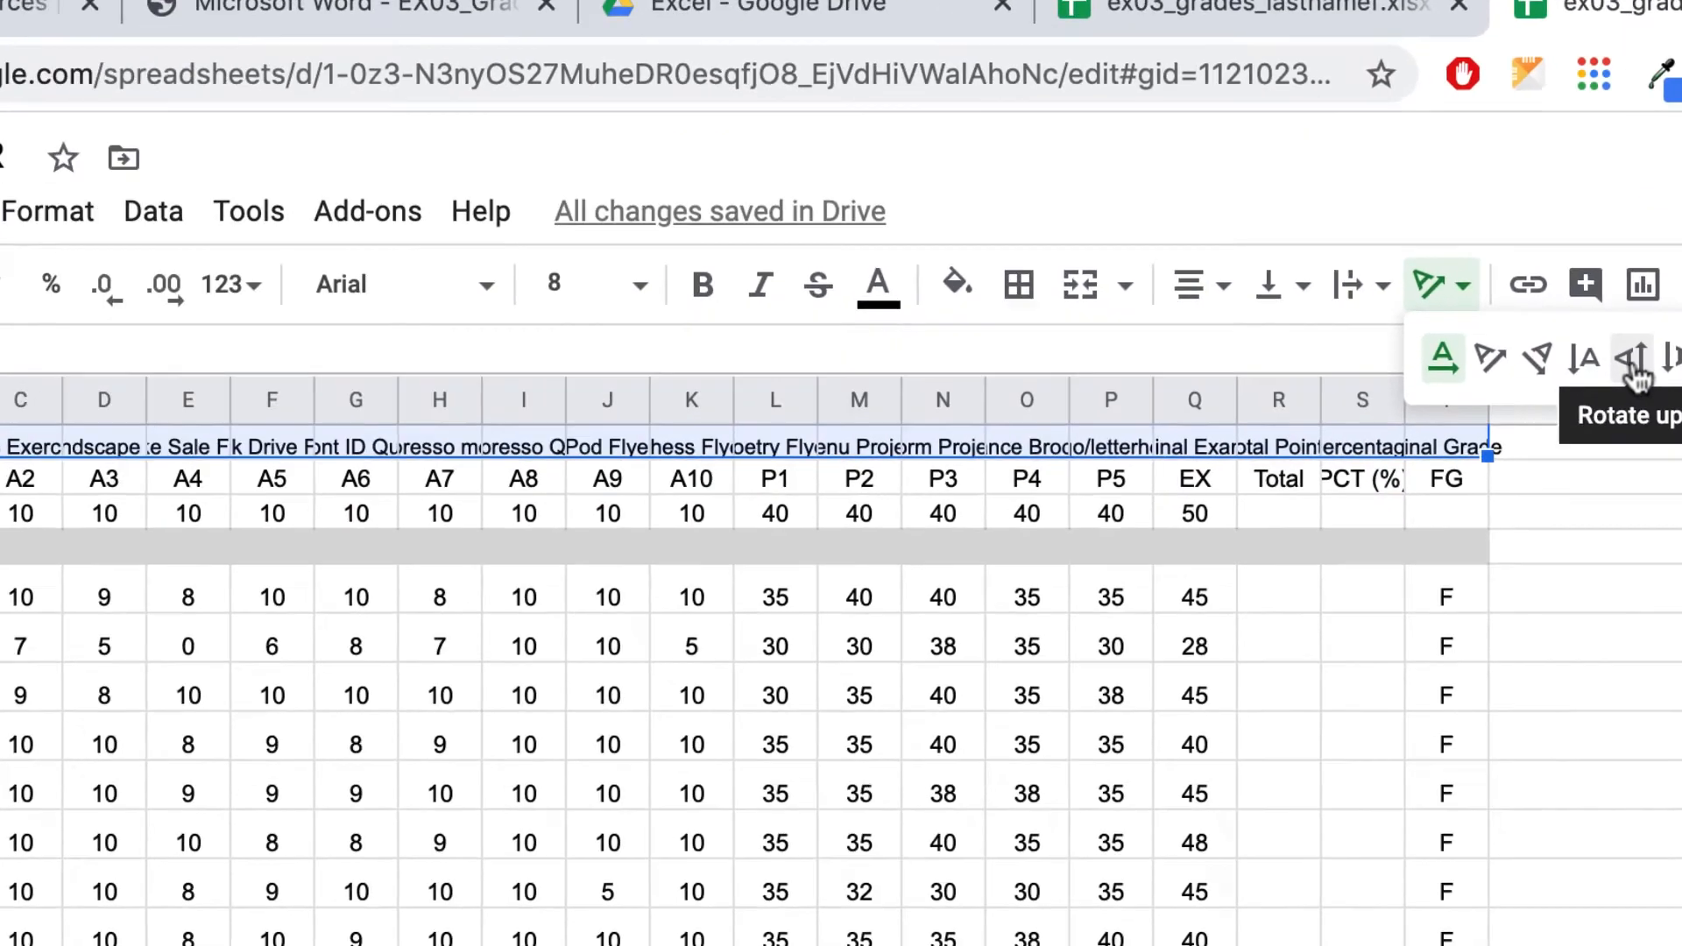
pyautogui.click(1190, 531)
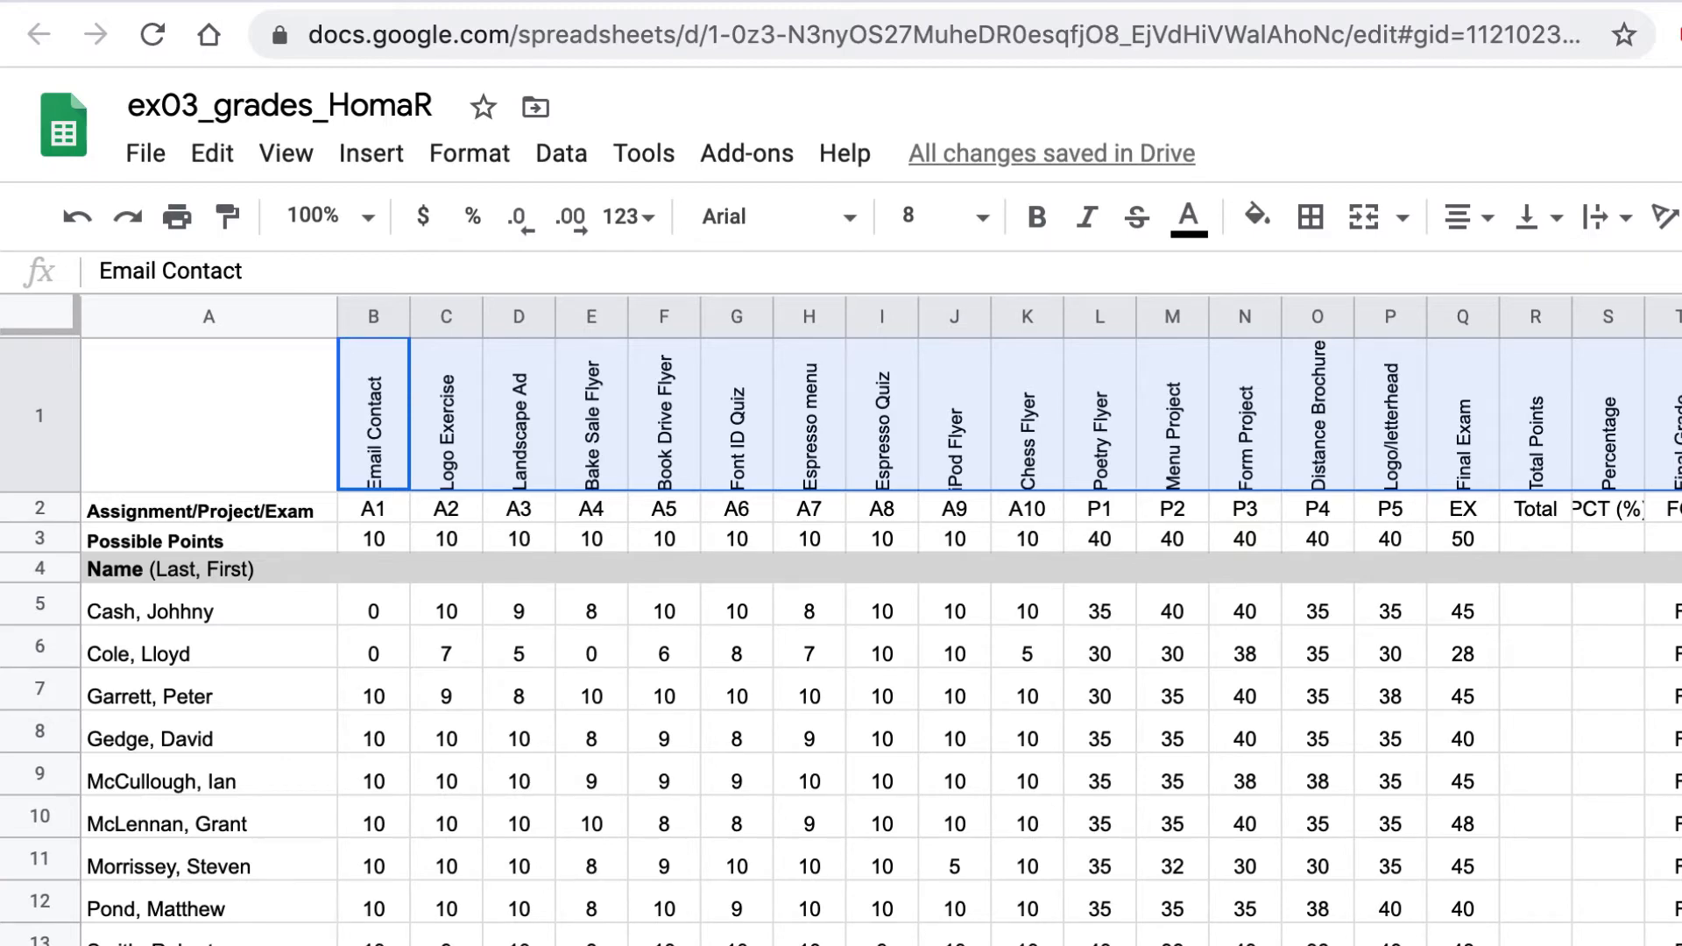
# - Fill the score cells in columns B–T of rows 6, 8, 10, 12 and 14 with the palest light blue
pyautogui.scroll(-2, 841, 639)
pyautogui.scroll(2, 840, 640)
pyautogui.click(55, 647)
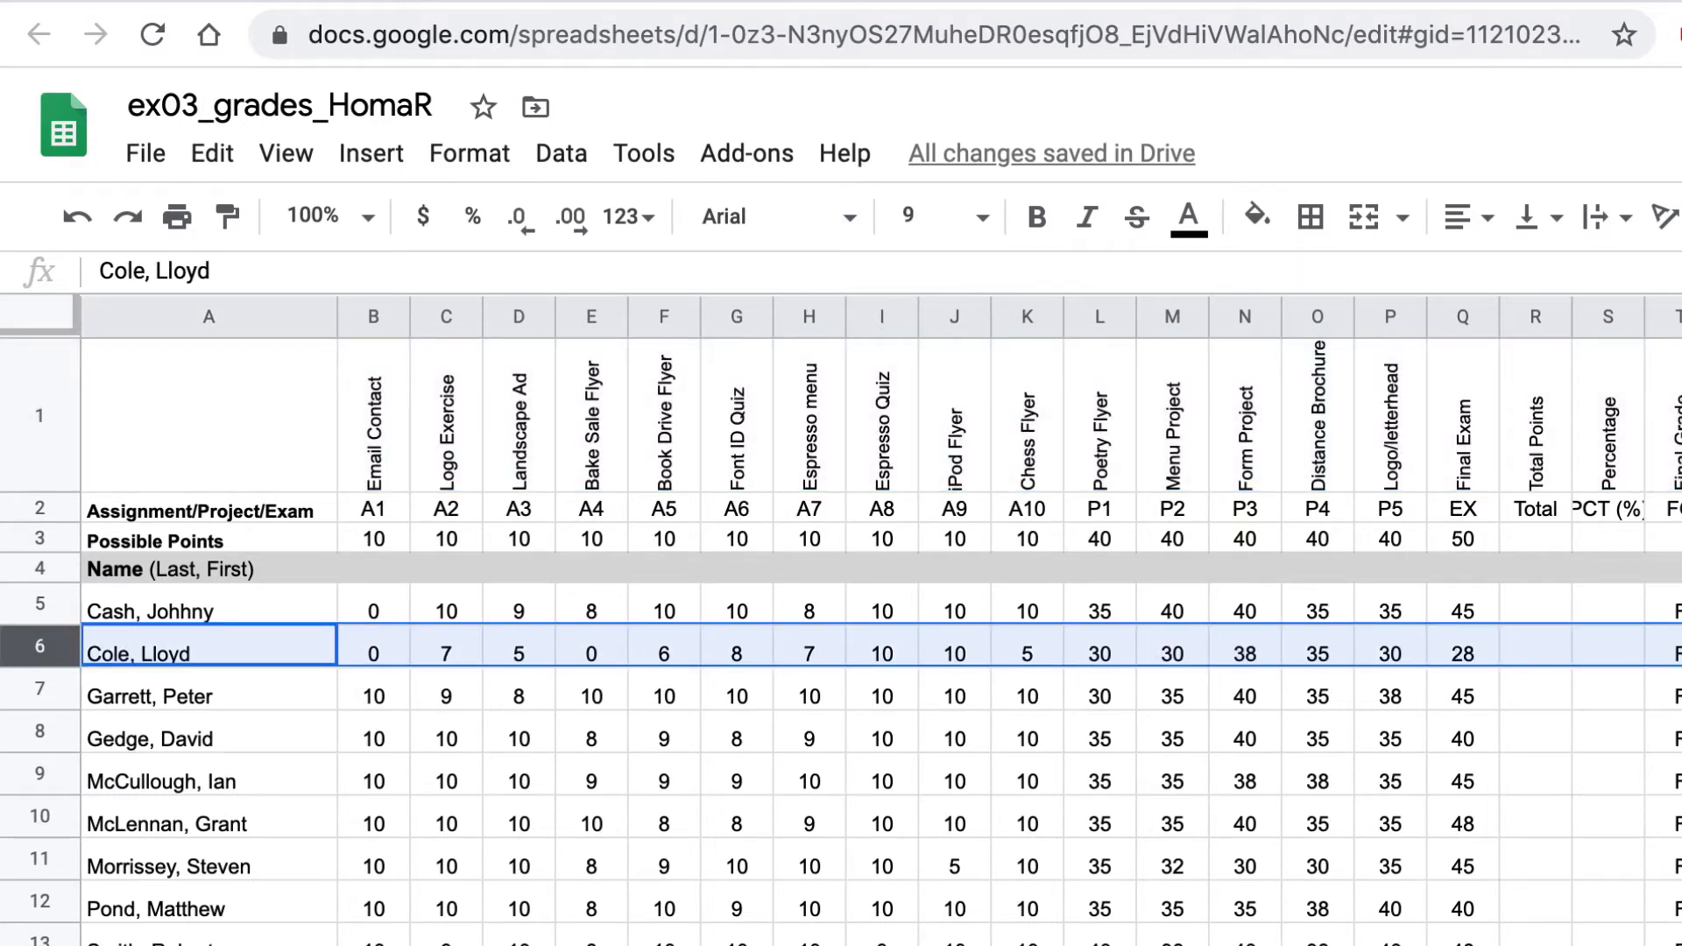
pyautogui.click(1461, 741)
pyautogui.moveTo(375, 649); pyautogui.dragTo(1669, 658)
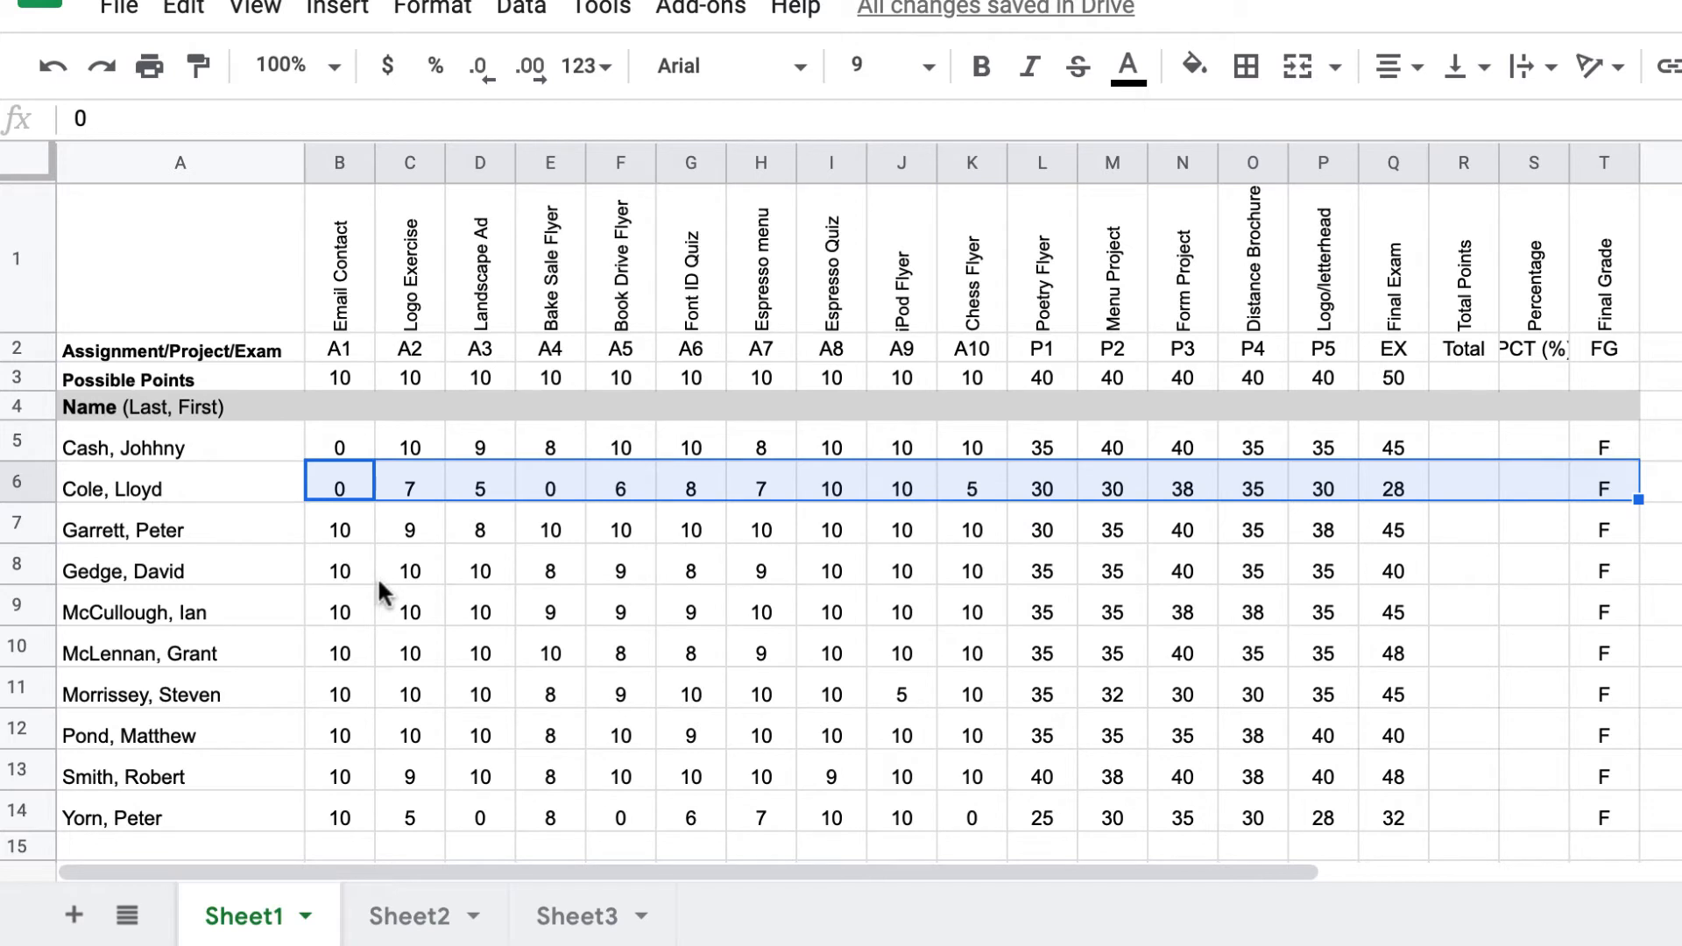
pyautogui.moveTo(350, 574); pyautogui.dragTo(410, 574)
pyautogui.moveTo(552, 552); pyautogui.dragTo(1608, 569)
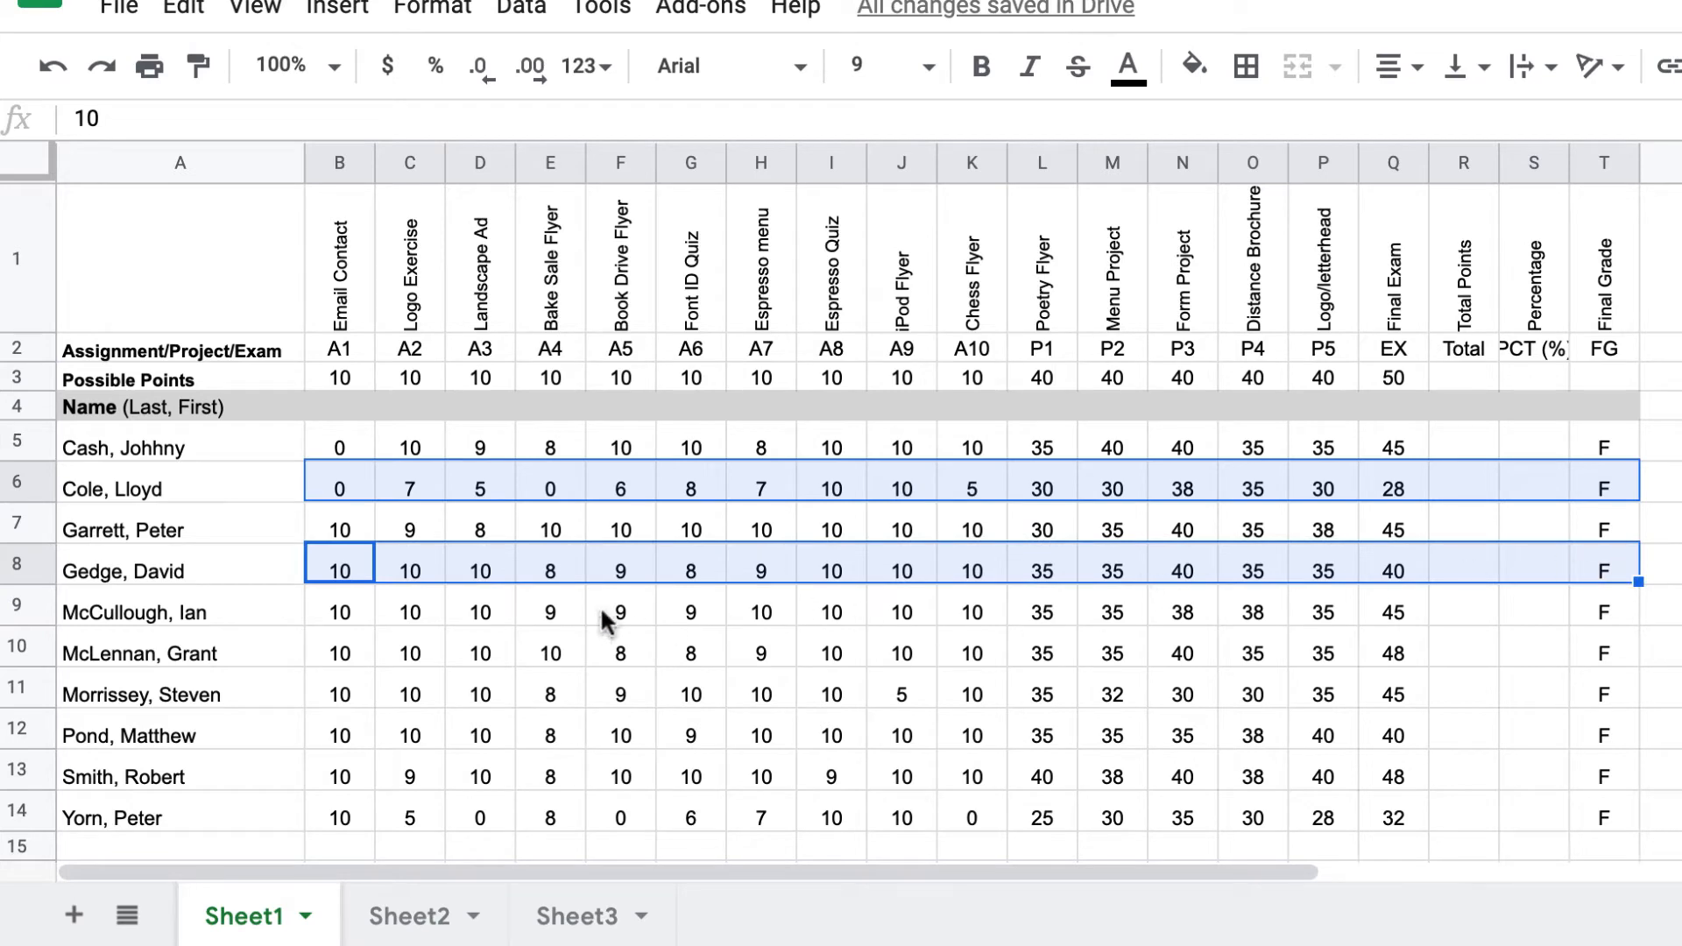
pyautogui.scroll(-2, 1014, 642)
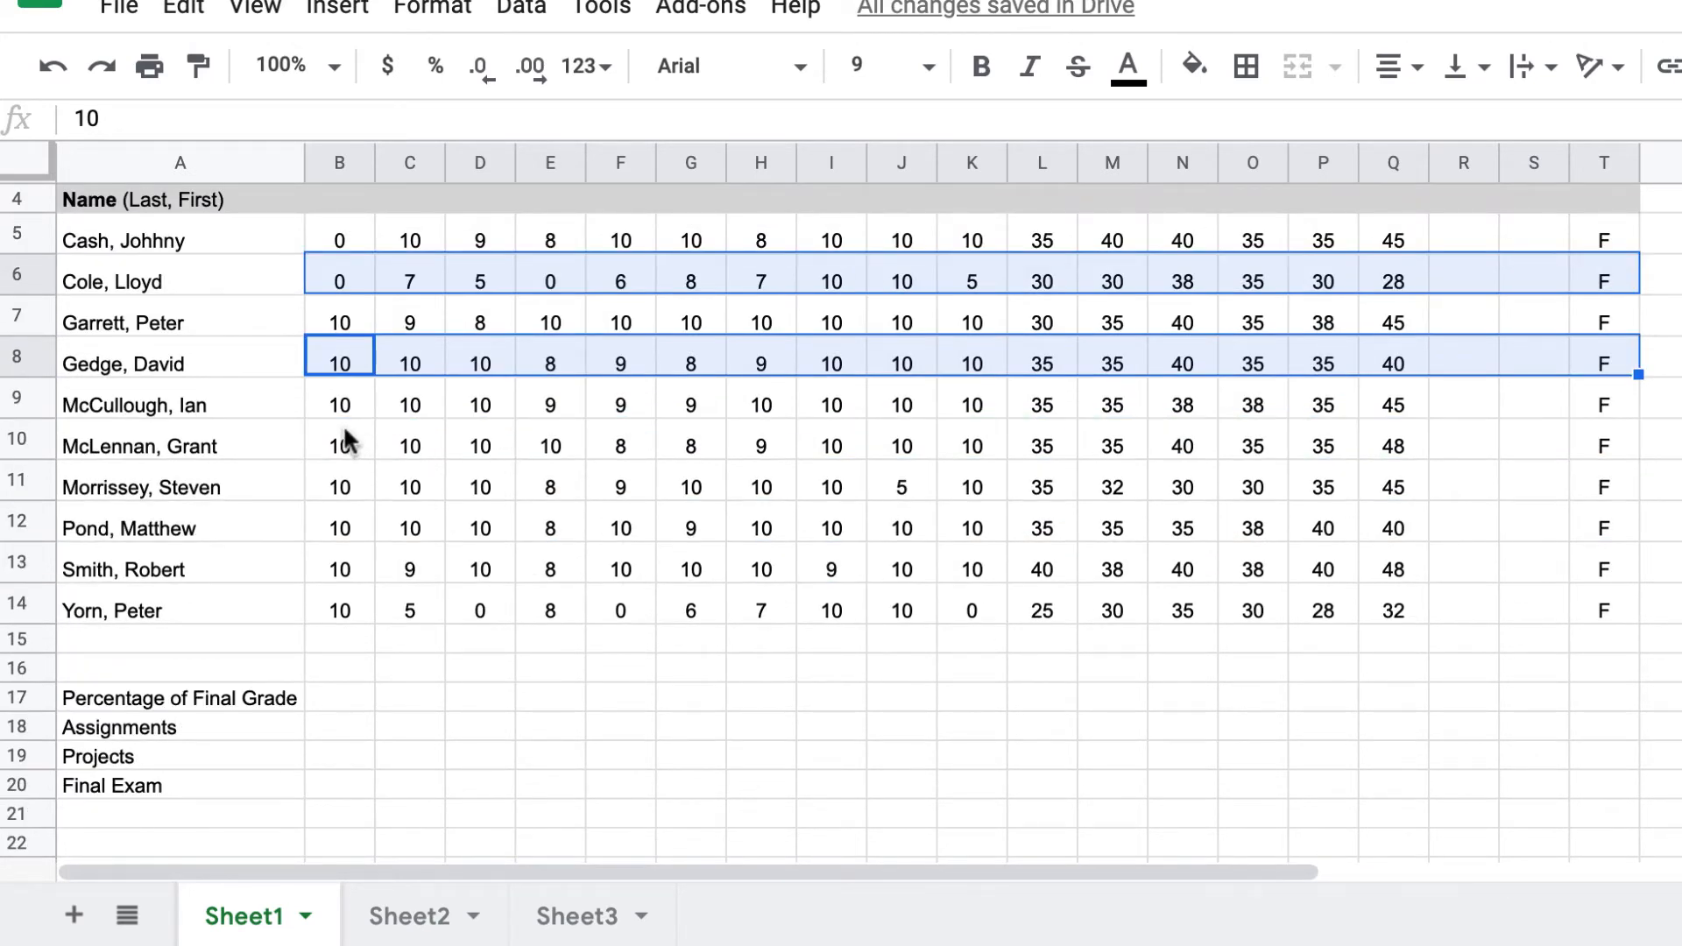
pyautogui.moveTo(339, 438); pyautogui.dragTo(1611, 448)
pyautogui.moveTo(343, 529); pyautogui.dragTo(1591, 529)
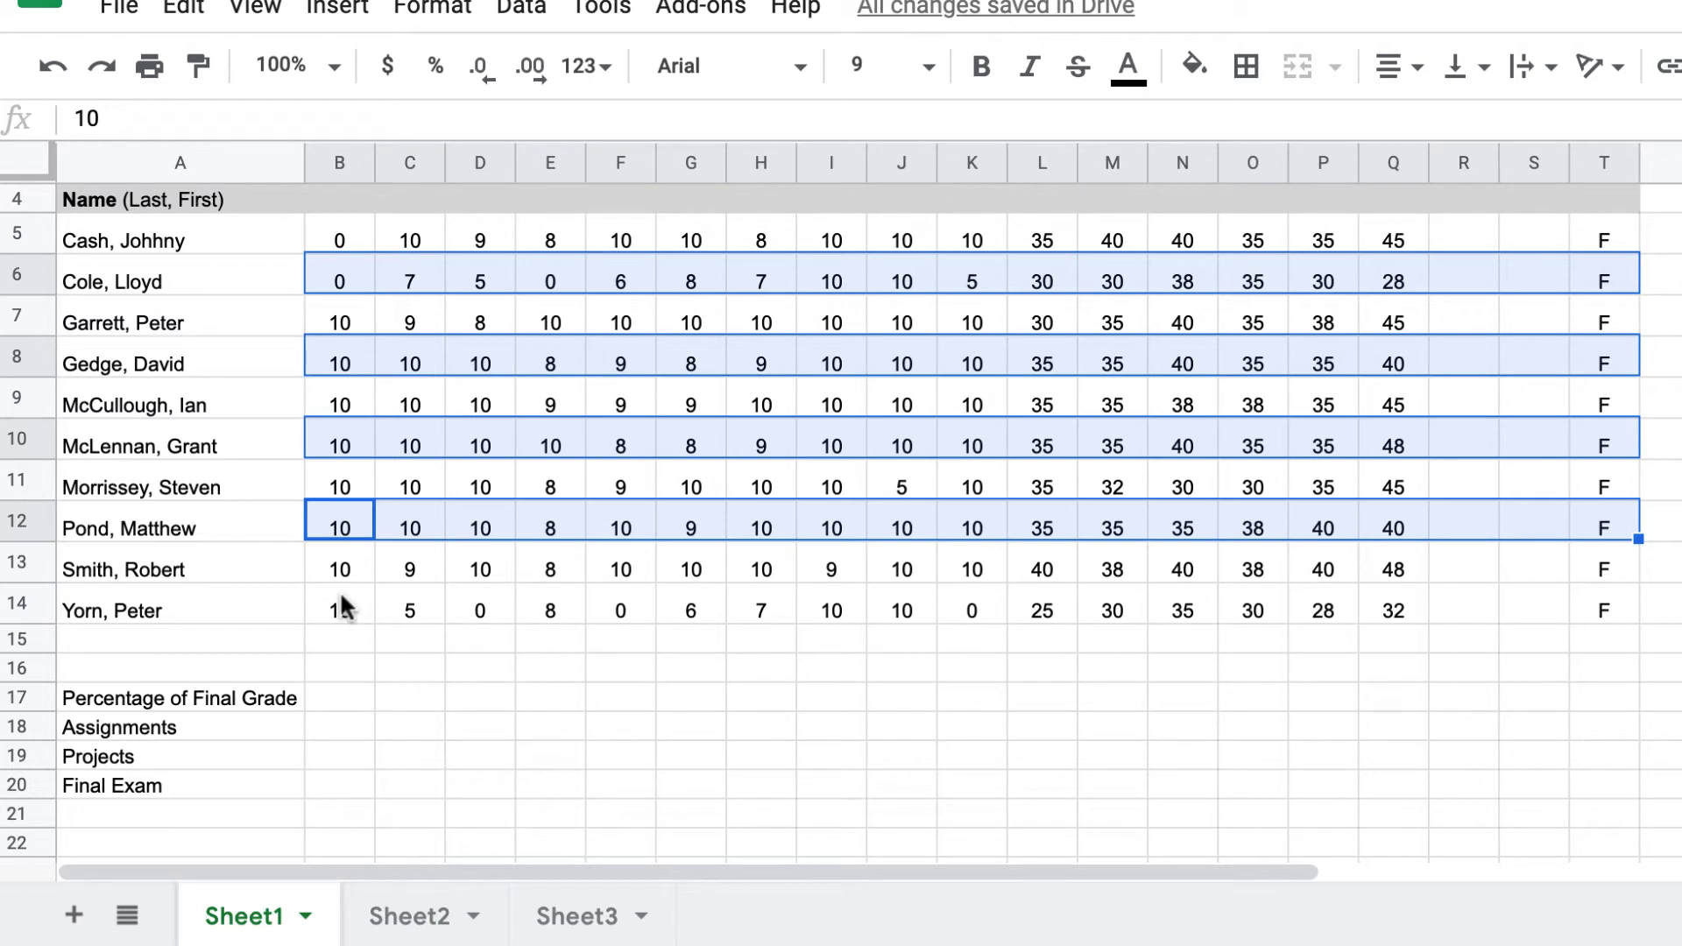
pyautogui.moveTo(342, 598)
pyautogui.mouseDown()
pyautogui.moveTo(556, 581)
pyautogui.moveTo(1037, 619)
pyautogui.moveTo(1059, 556)
pyautogui.moveTo(1076, 603)
pyautogui.moveTo(1376, 576)
pyautogui.moveTo(1567, 607)
pyautogui.mouseUp()
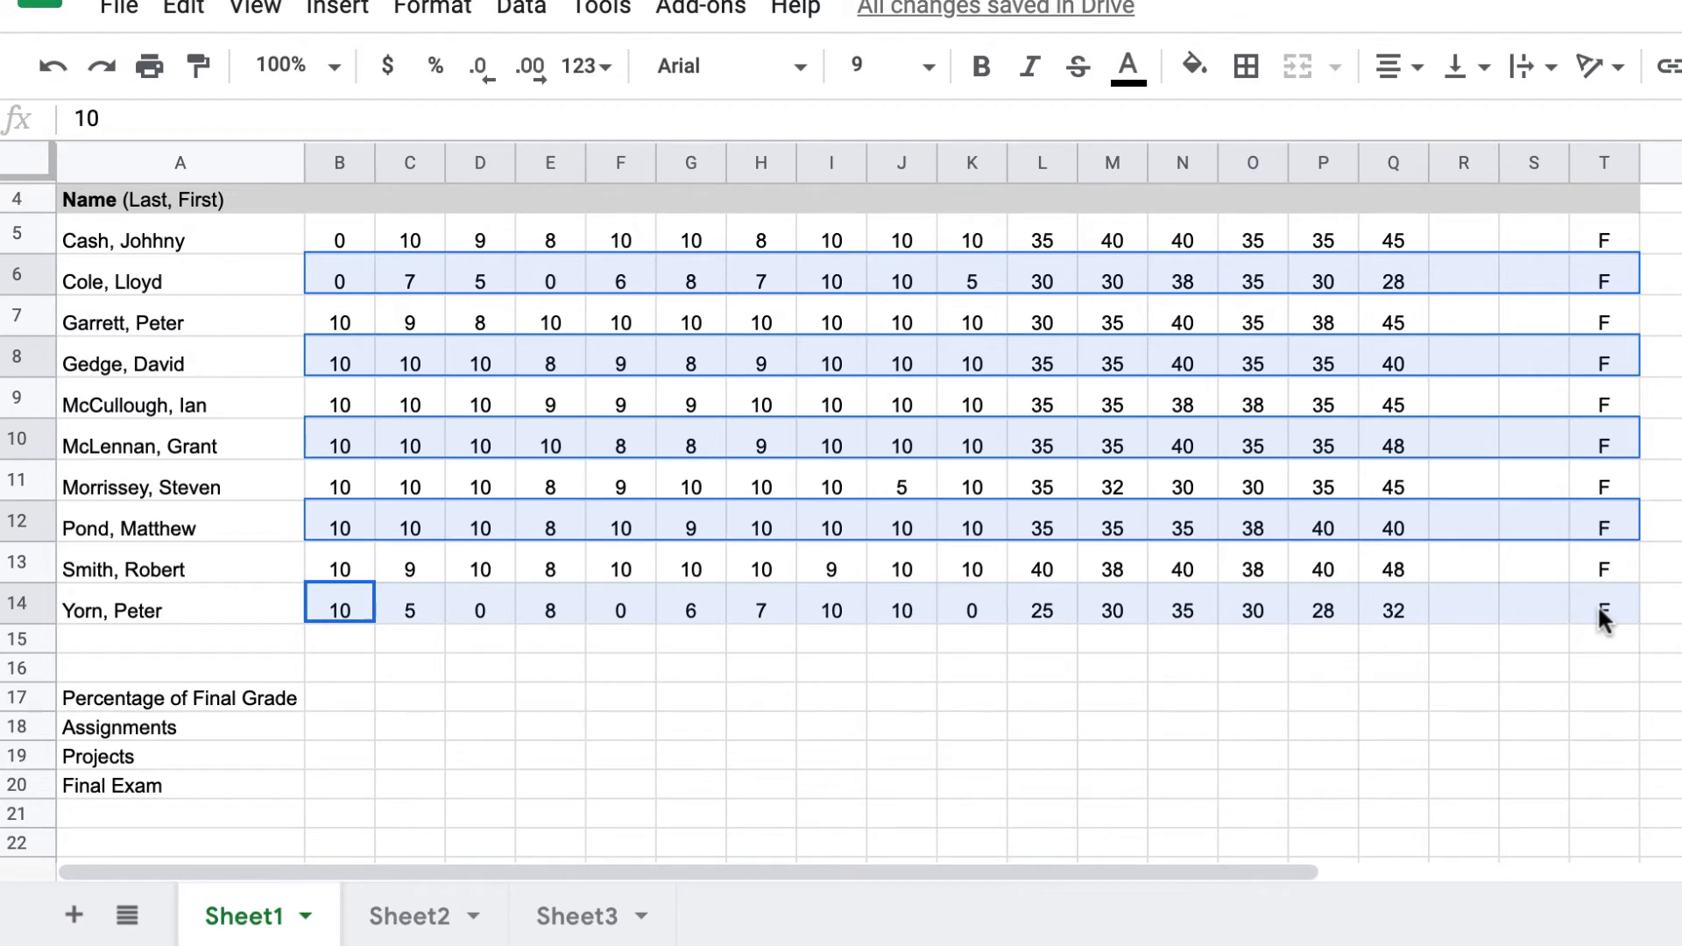
pyautogui.moveTo(1597, 608); pyautogui.dragTo(1597, 609)
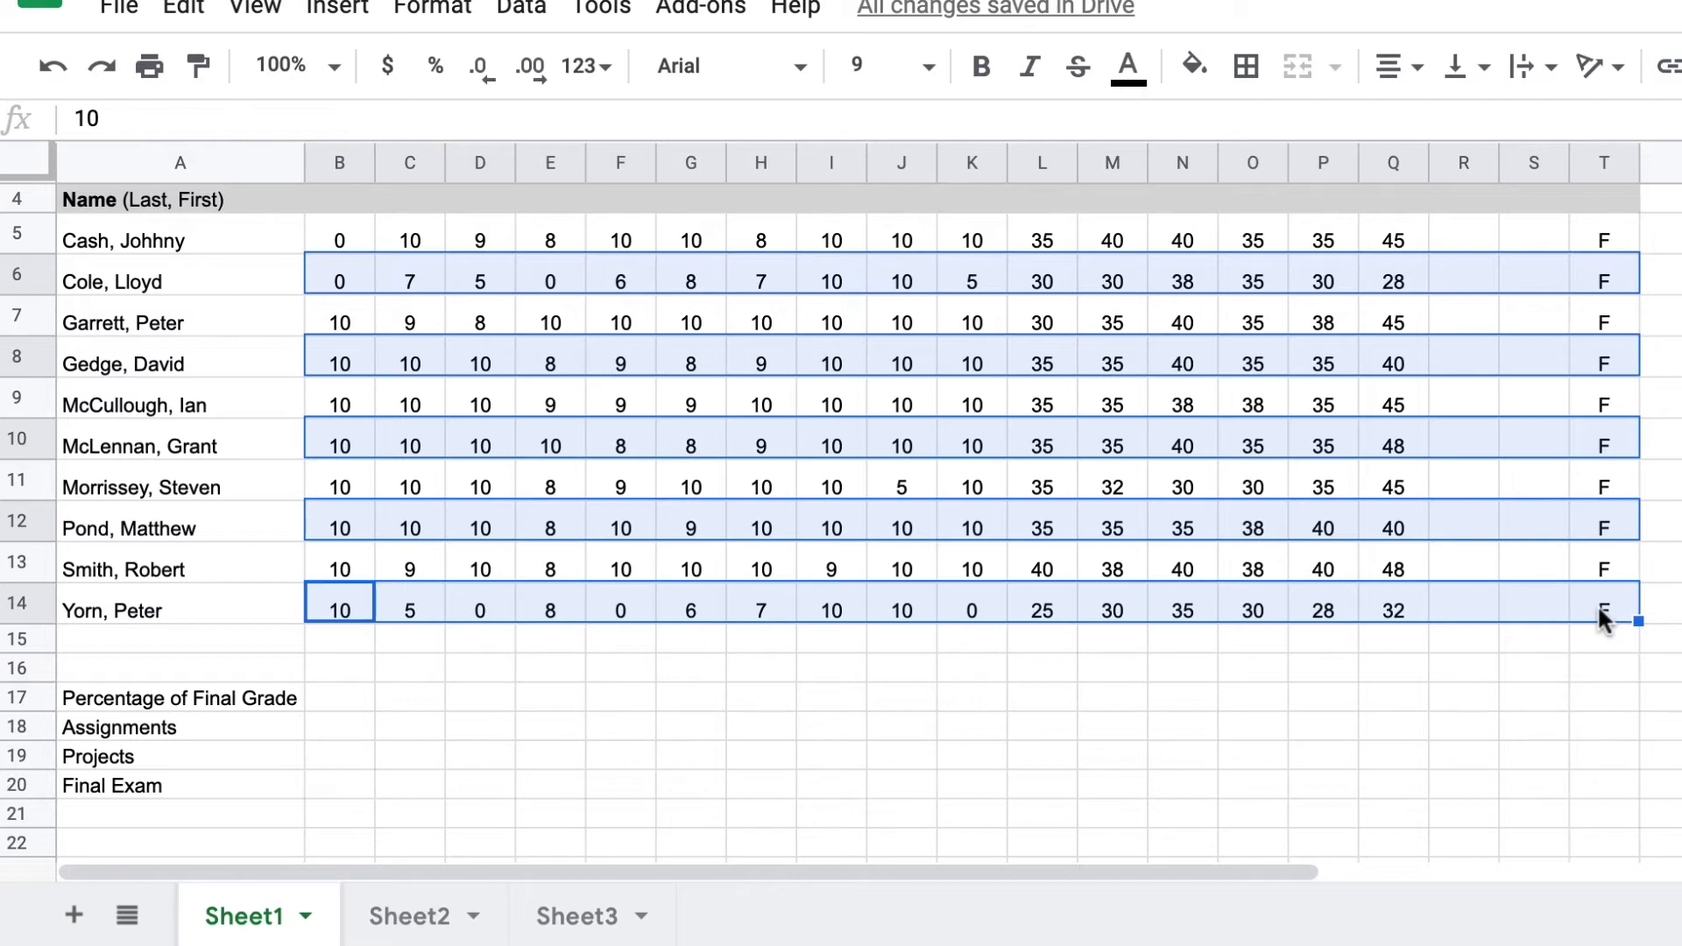
pyautogui.scroll(3, 841, 491)
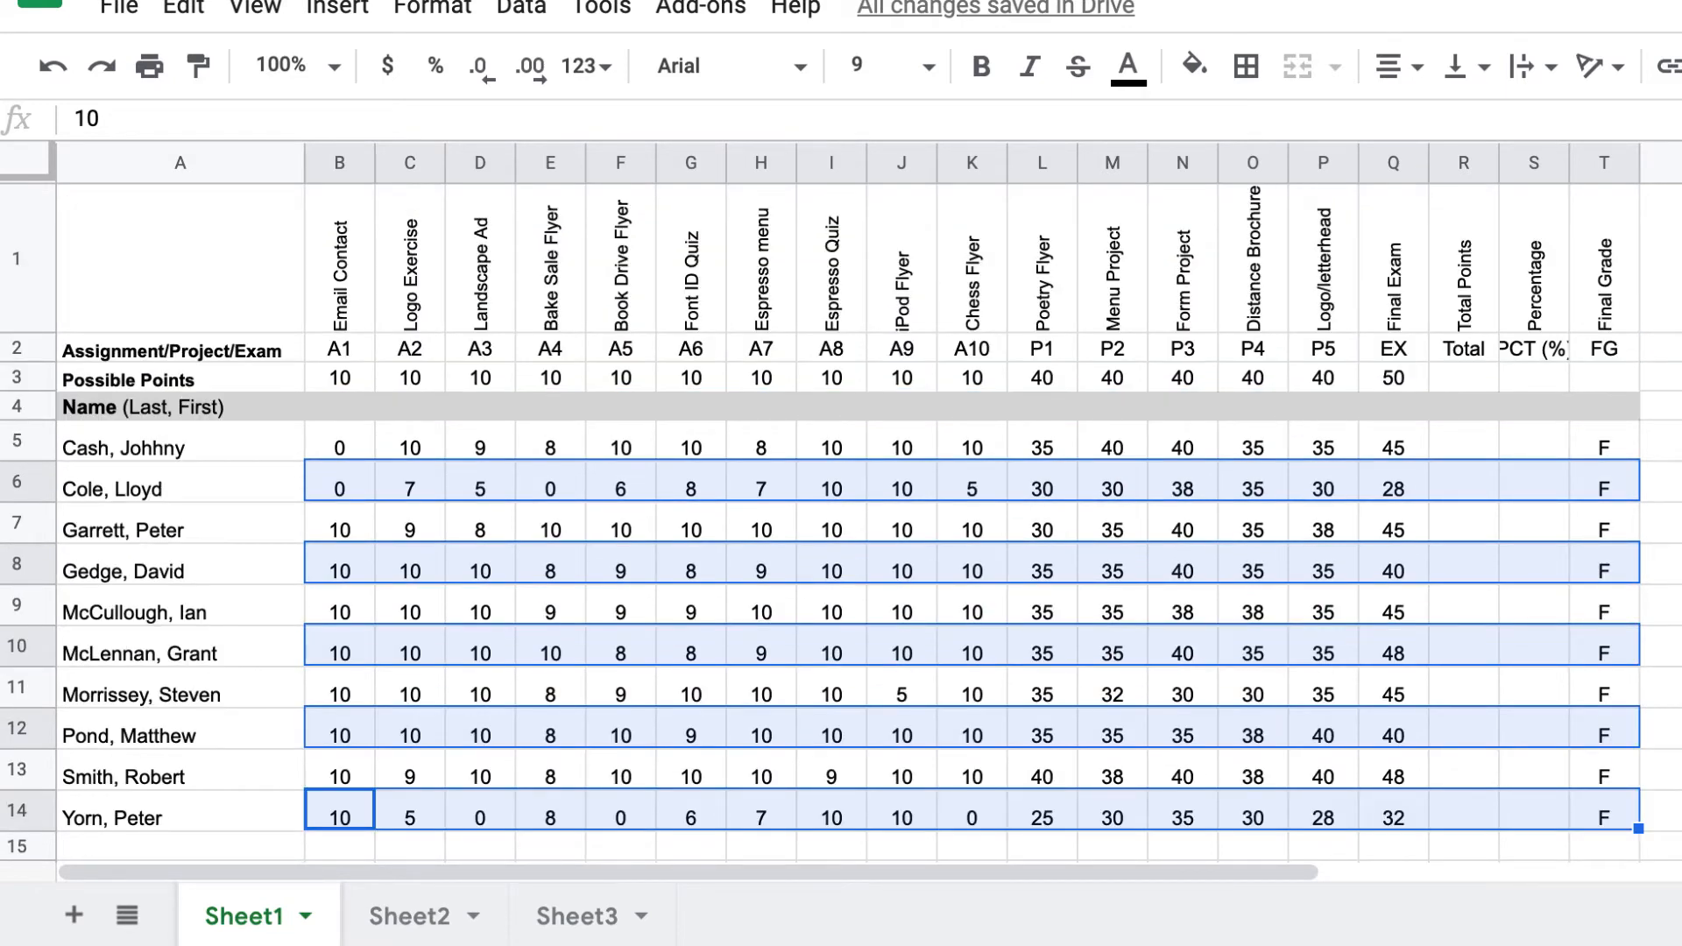
pyautogui.click(1196, 68)
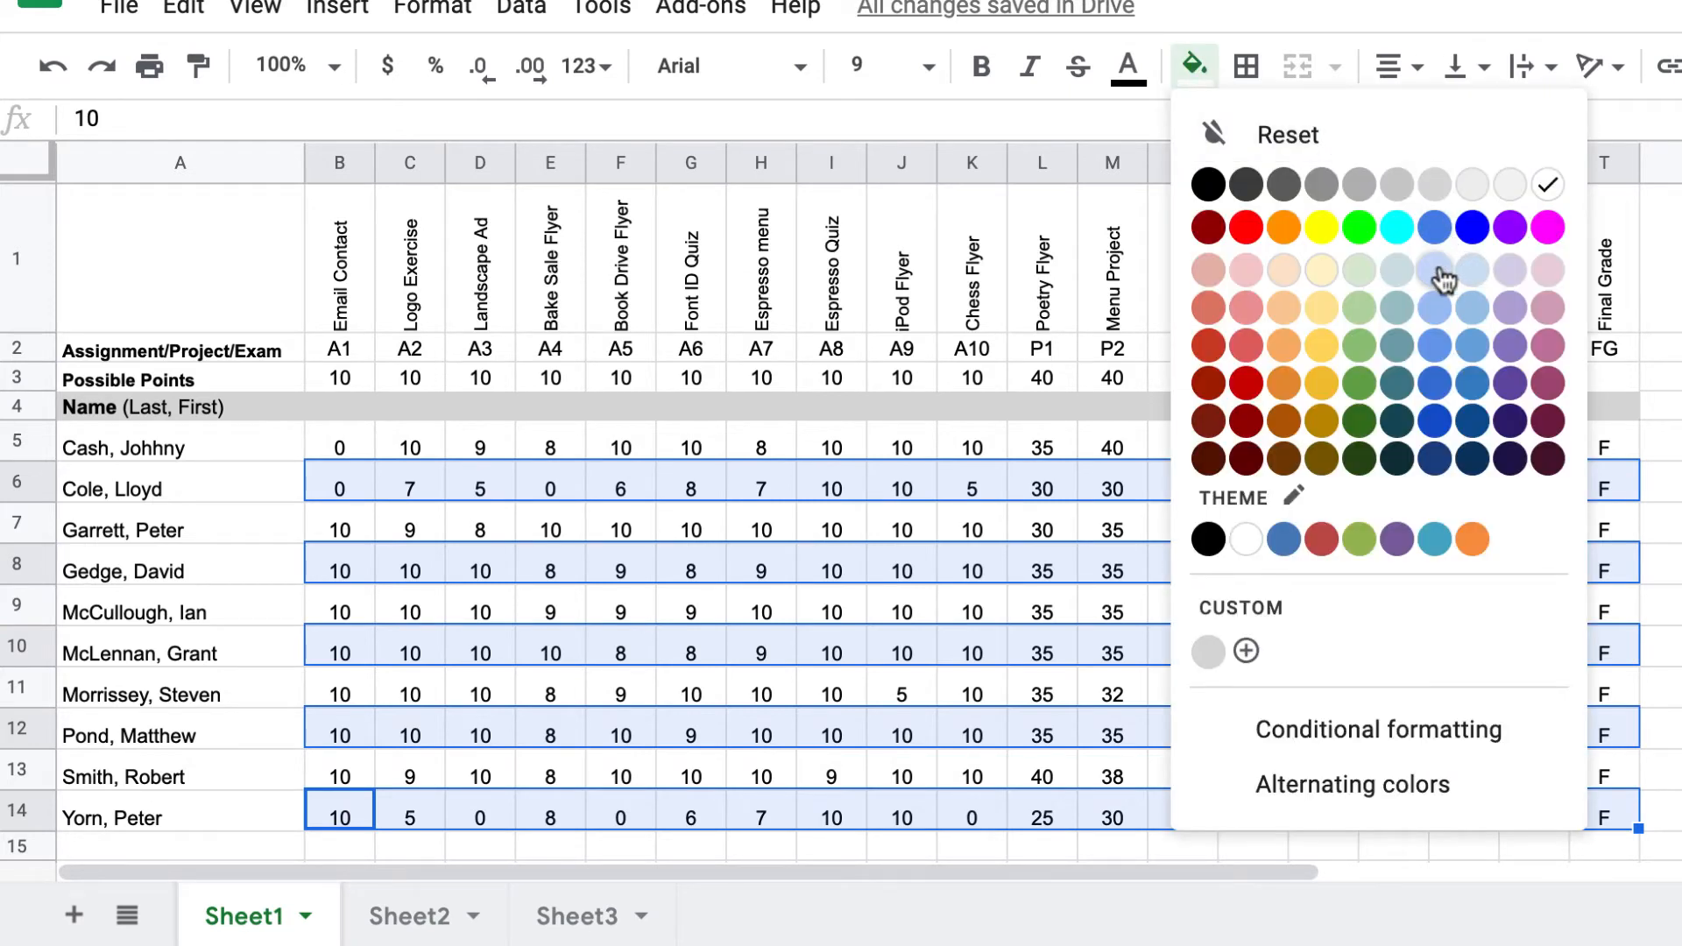
pyautogui.click(1474, 273)
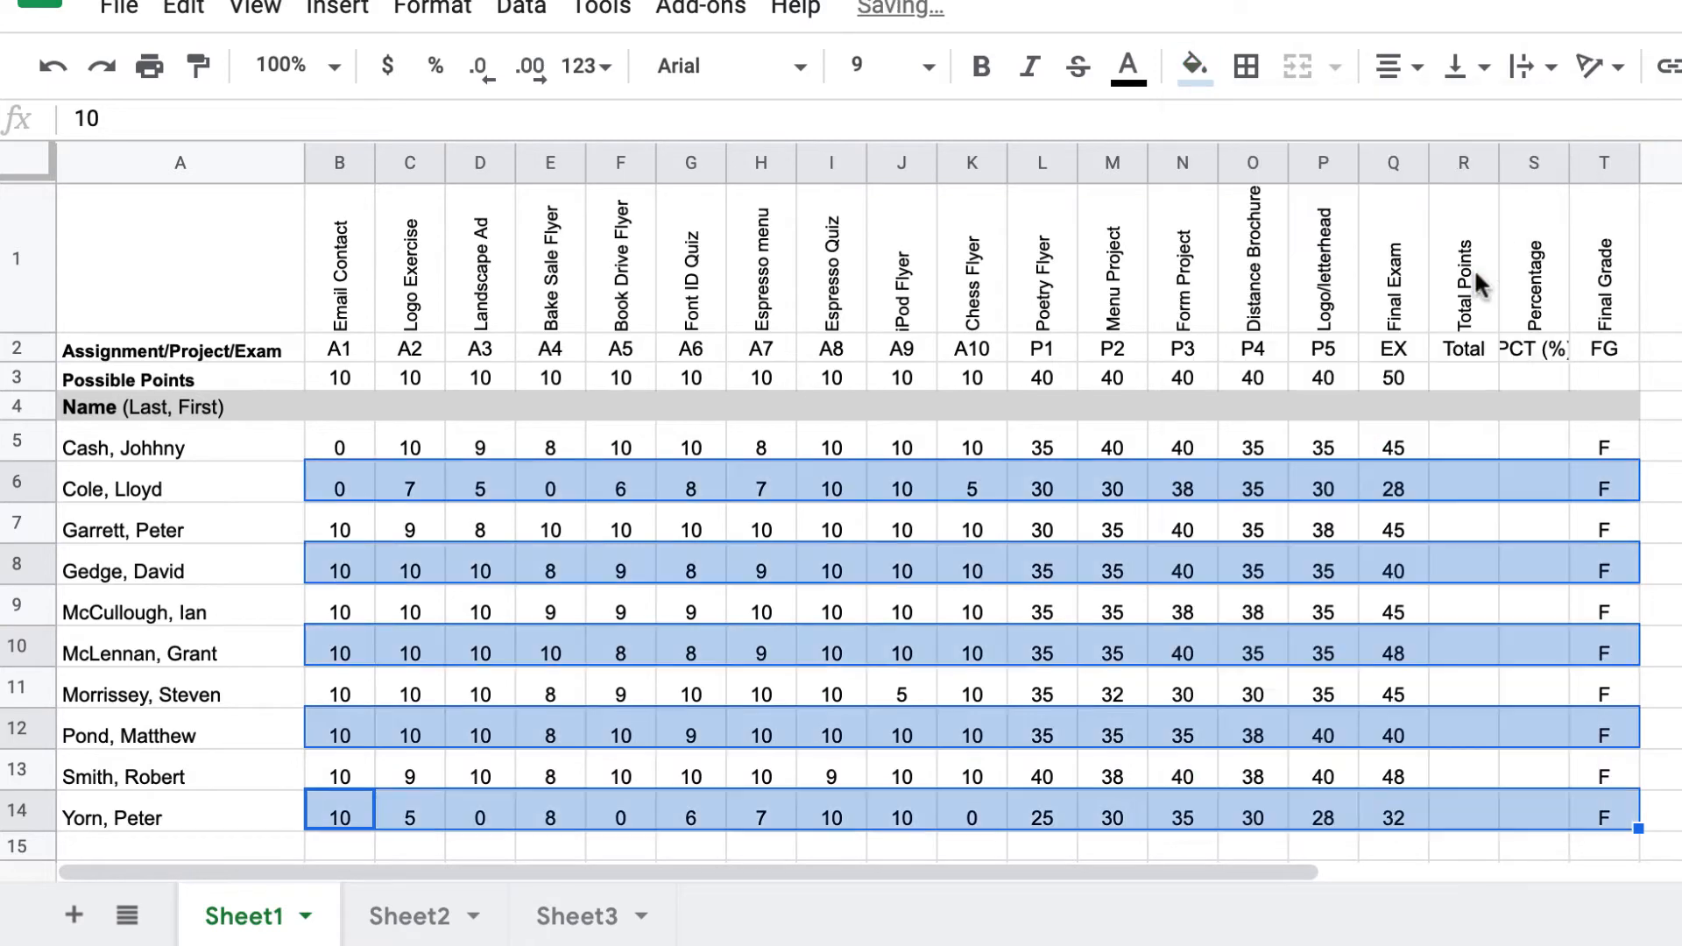
pyautogui.click(1664, 481)
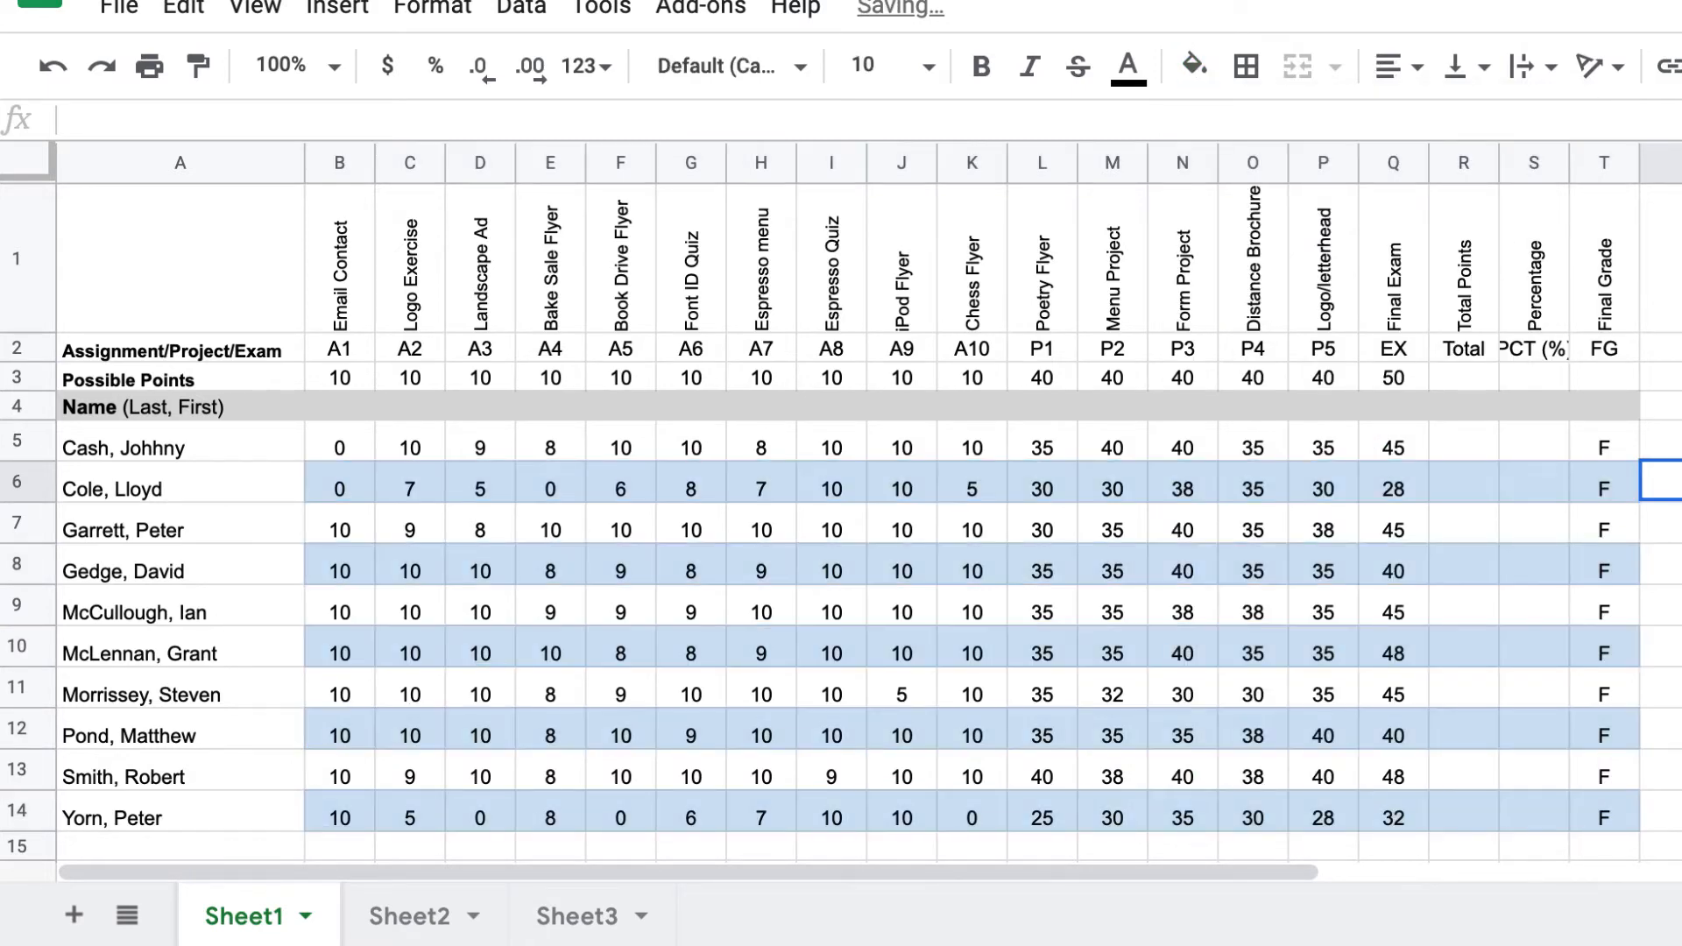
# - Fill the name cells A6, A8, A10, A12 and A14 with the same pale light blue as their rows
pyautogui.scroll(-3, 841, 508)
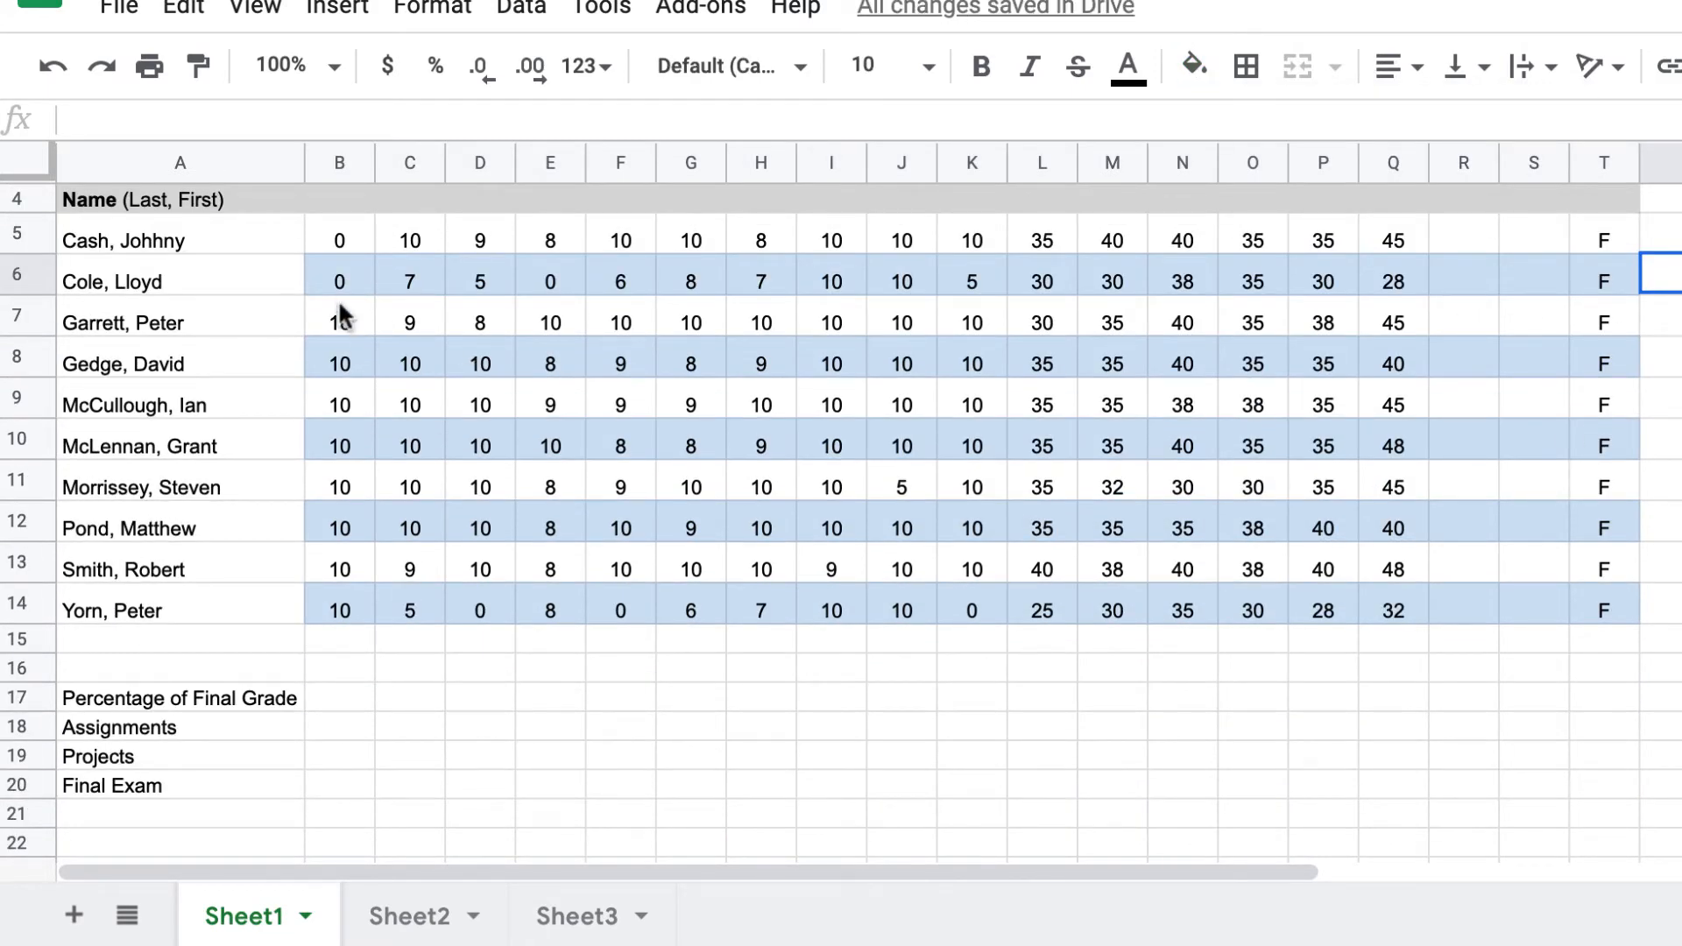
pyautogui.click(163, 275)
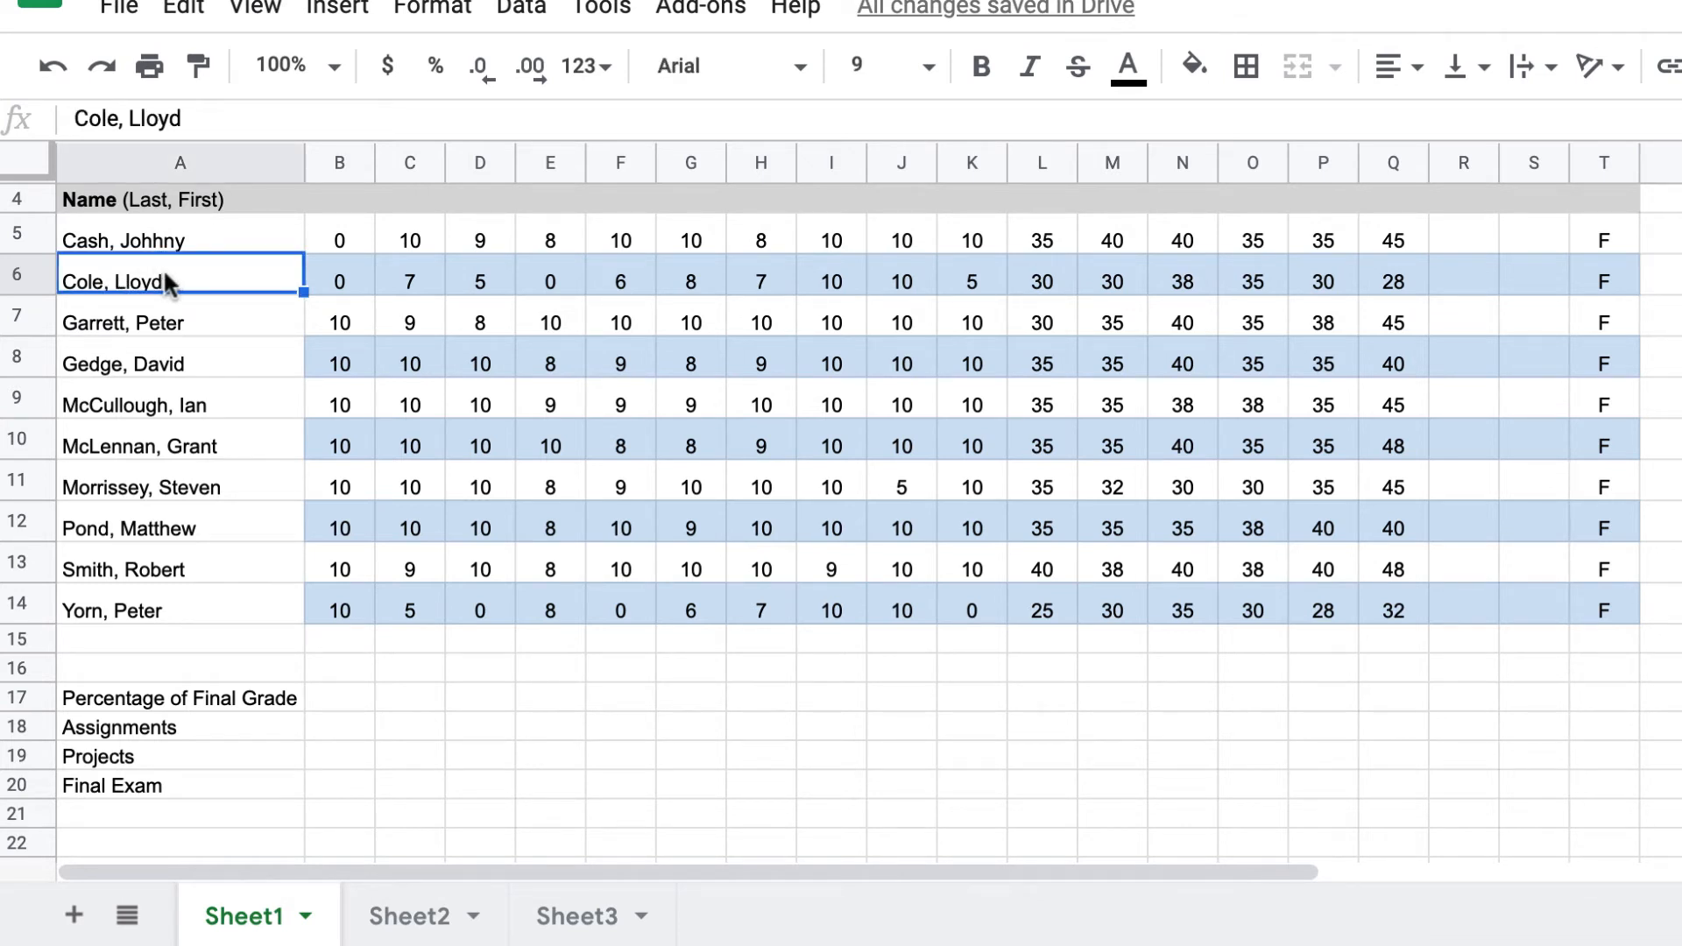
pyautogui.keyDown('ctrl'); pyautogui.click(185, 348); pyautogui.keyUp('ctrl')
pyautogui.keyDown('ctrl'); pyautogui.click(197, 453); pyautogui.keyUp('ctrl')
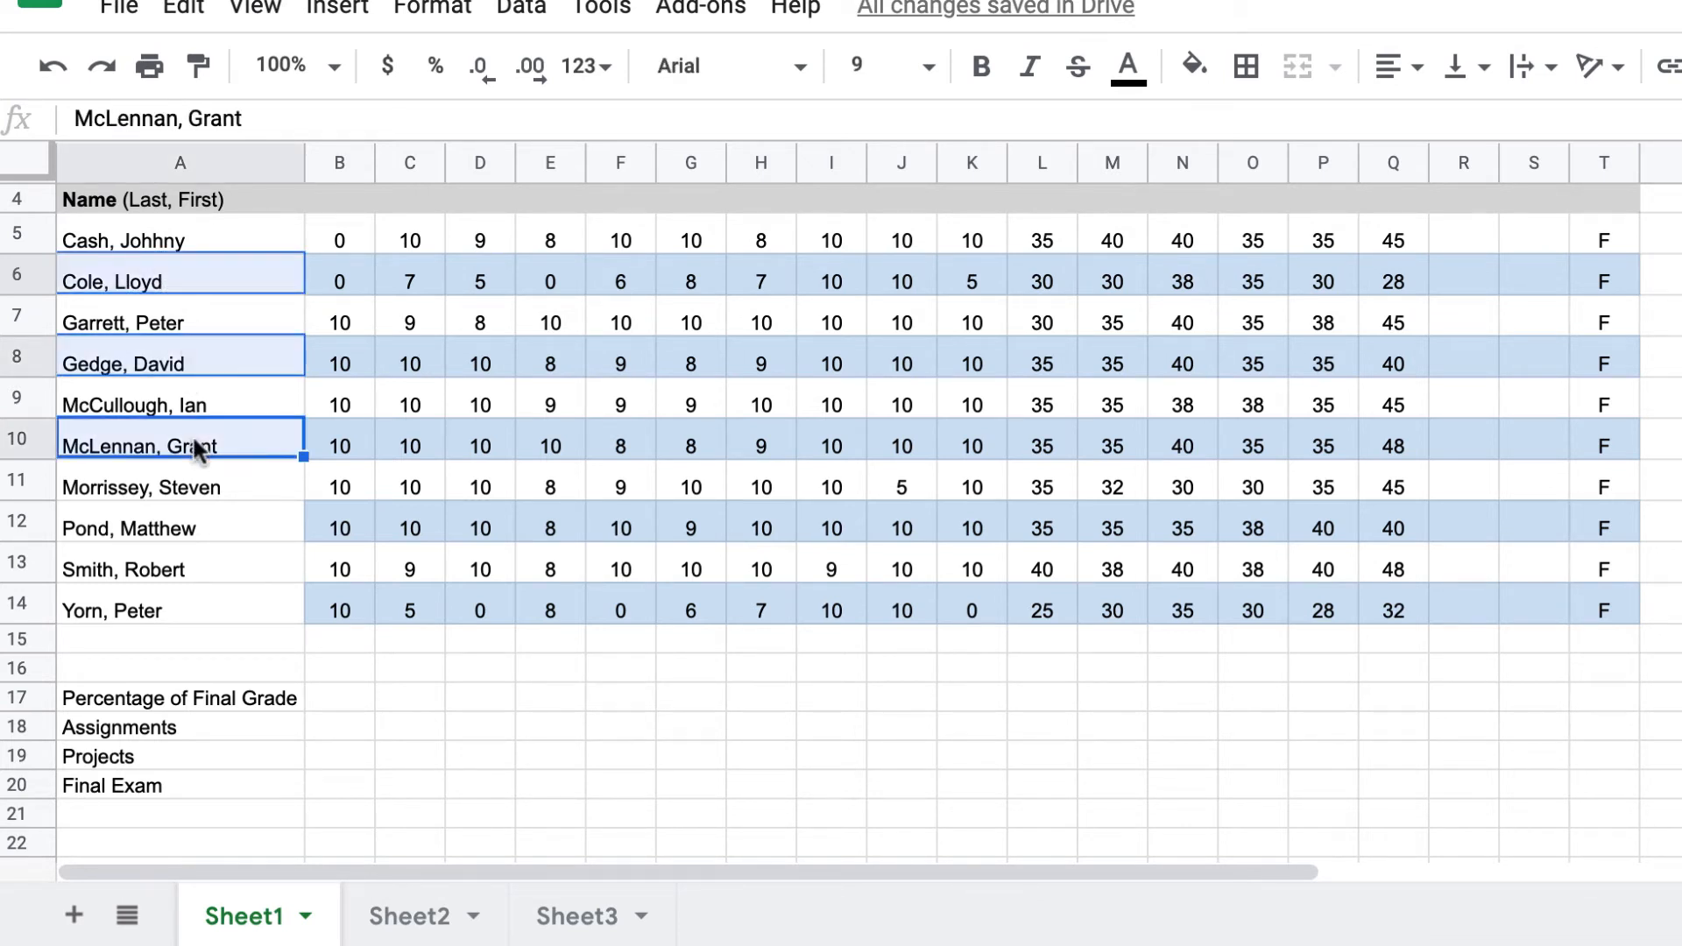
pyautogui.keyDown('ctrl'); pyautogui.click(199, 526); pyautogui.keyUp('ctrl')
pyautogui.keyDown('ctrl'); pyautogui.click(205, 613); pyautogui.keyUp('ctrl')
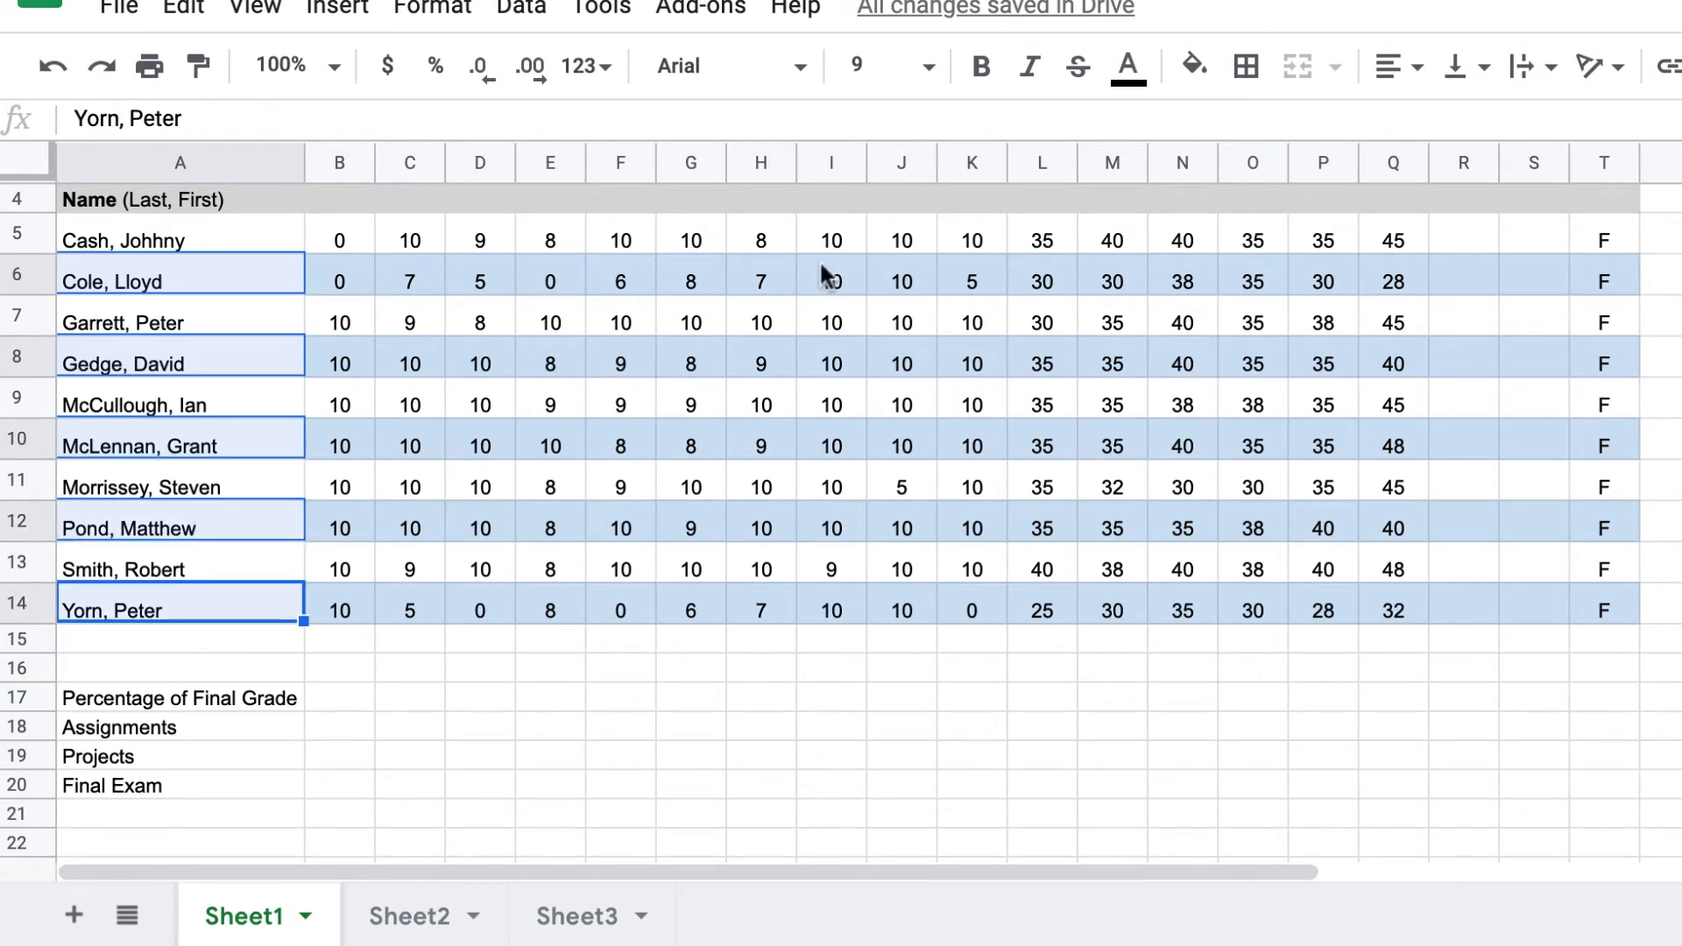
pyautogui.click(1195, 64)
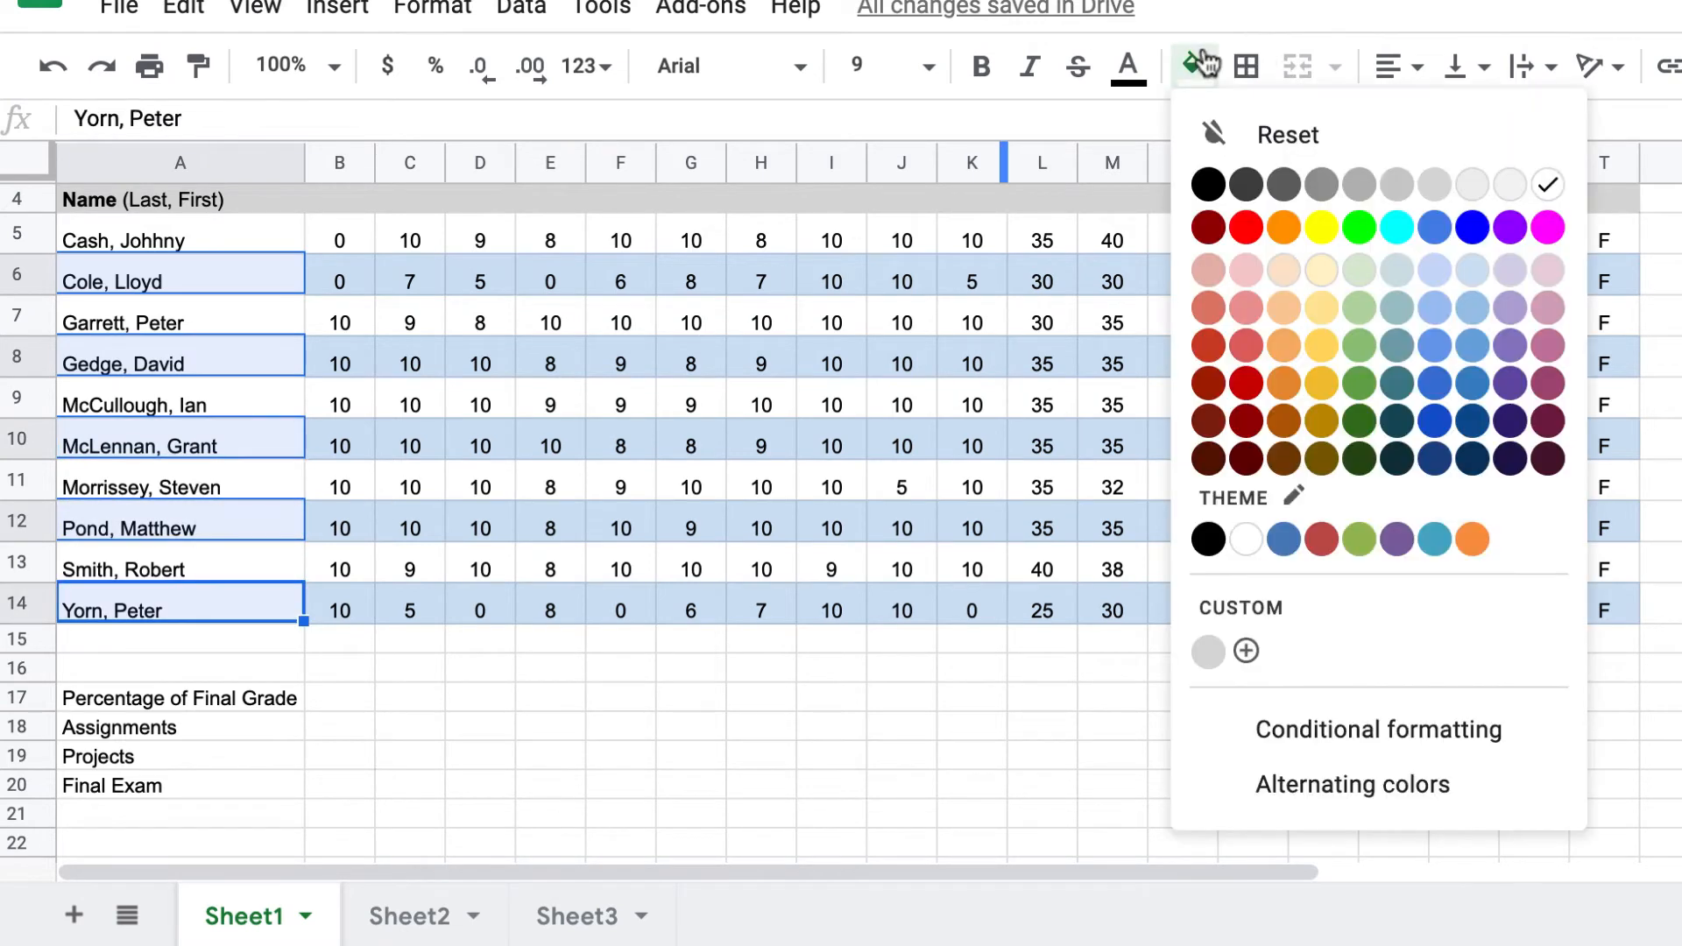
pyautogui.click(1471, 269)
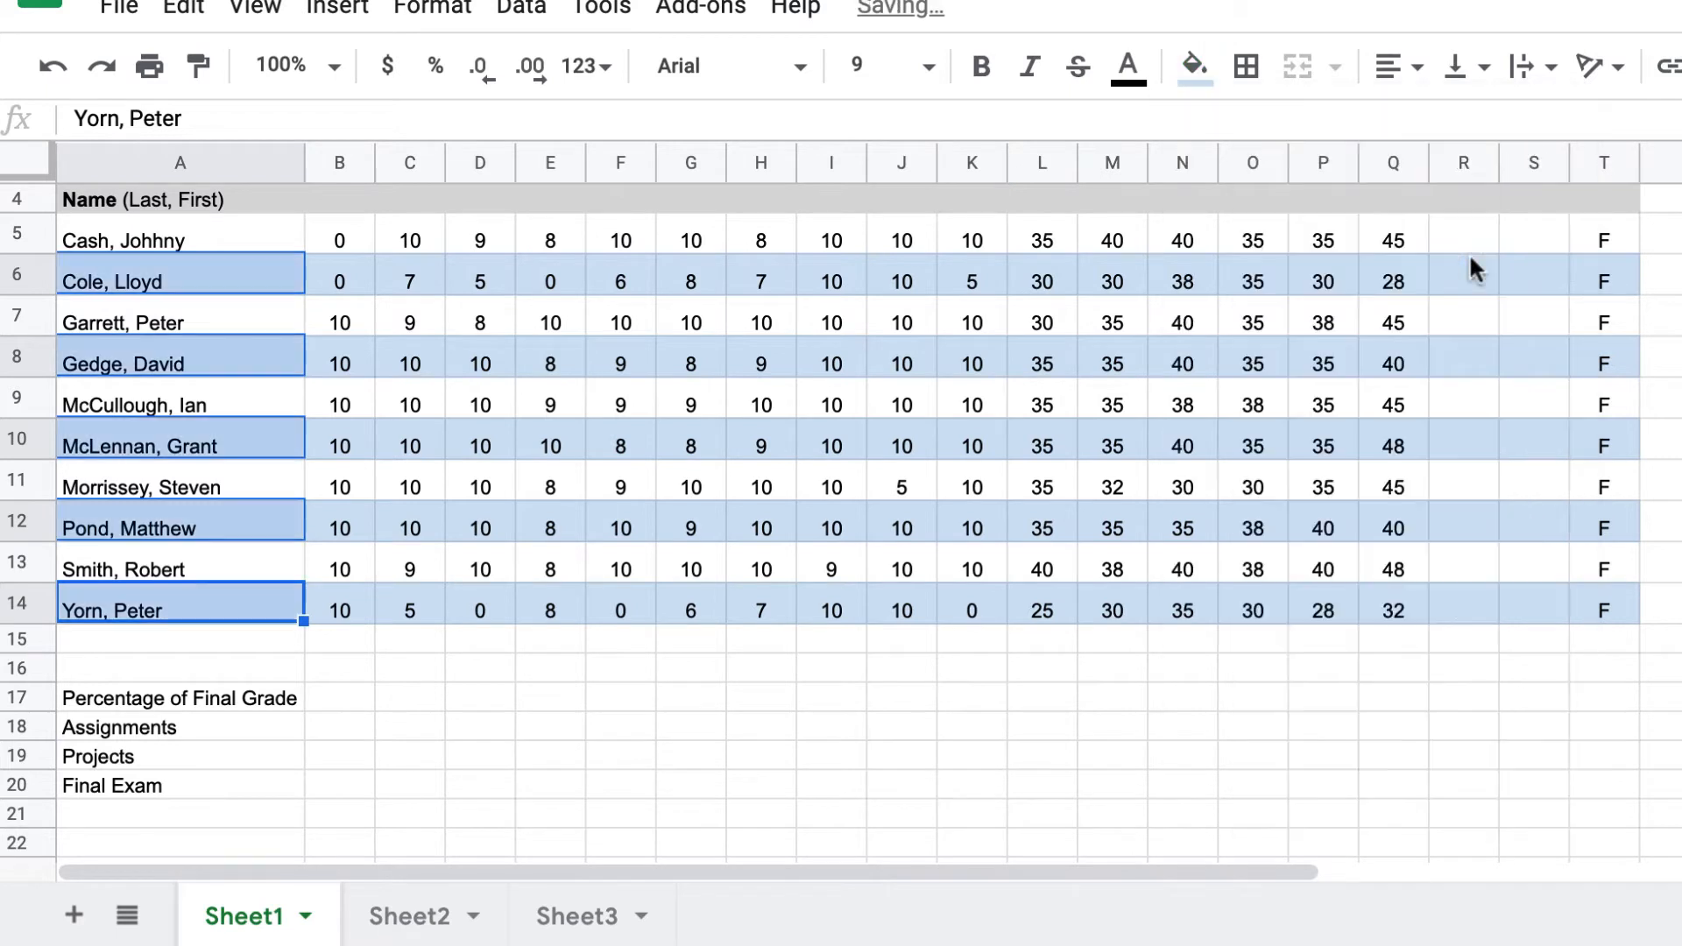
pyautogui.click(1660, 479)
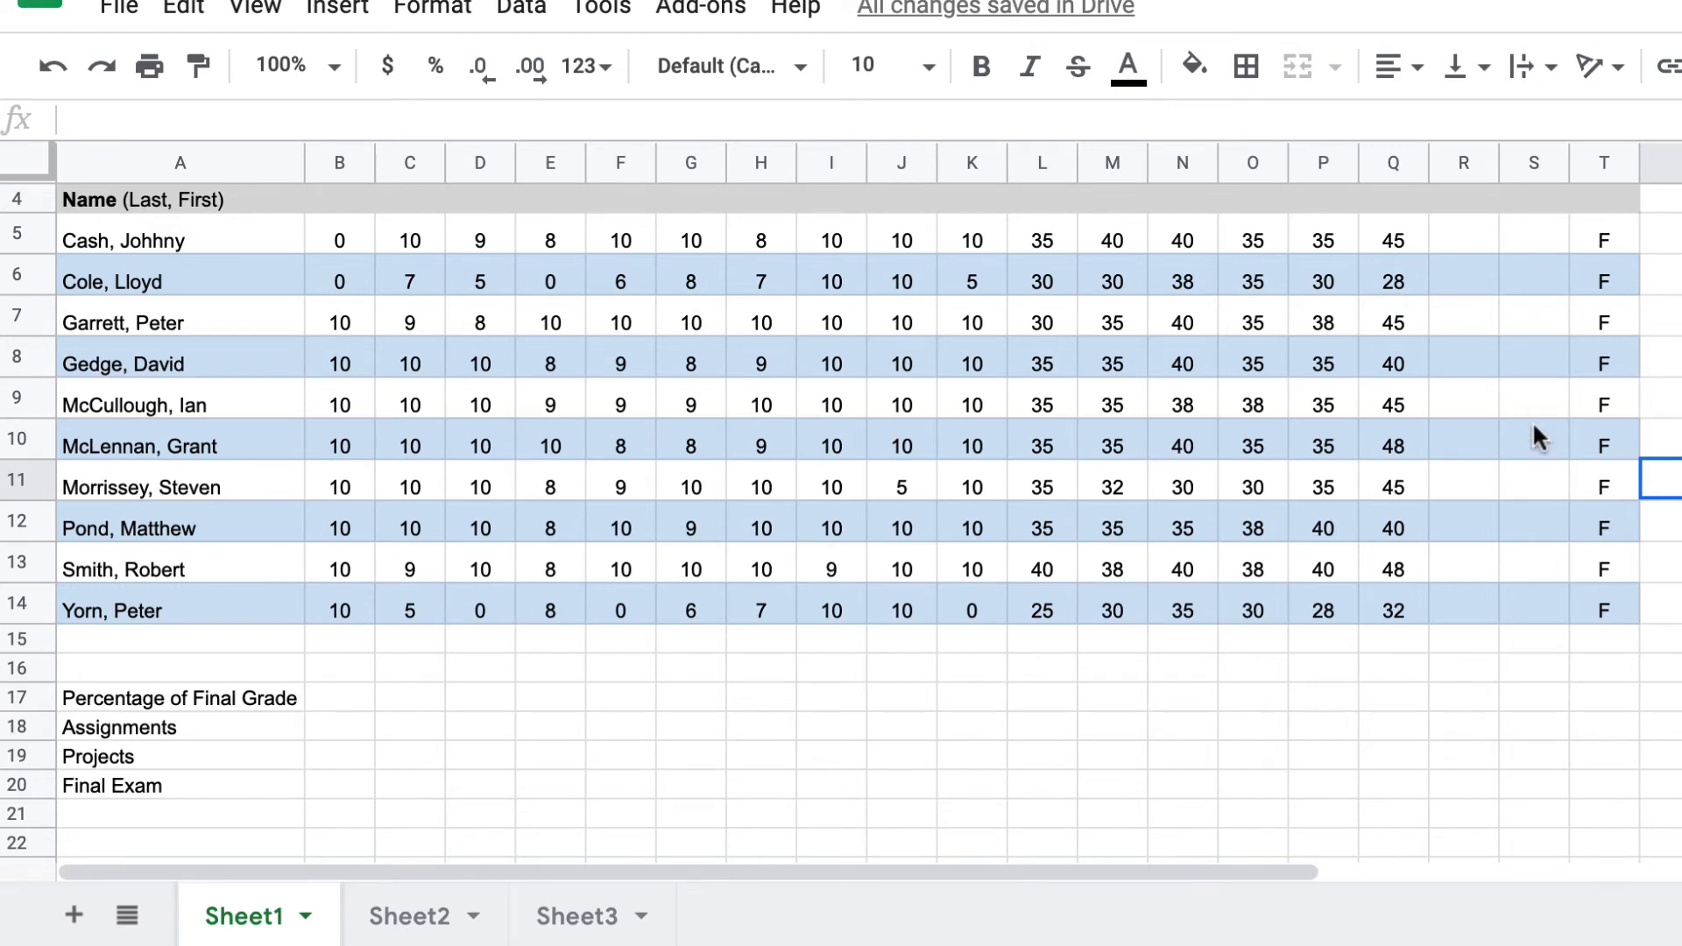
# - Fill the assignment code cells A1–A10 in B2:K2 with the palest light orange
pyautogui.scroll(1, 1537, 433)
pyautogui.scroll(1, 1537, 434)
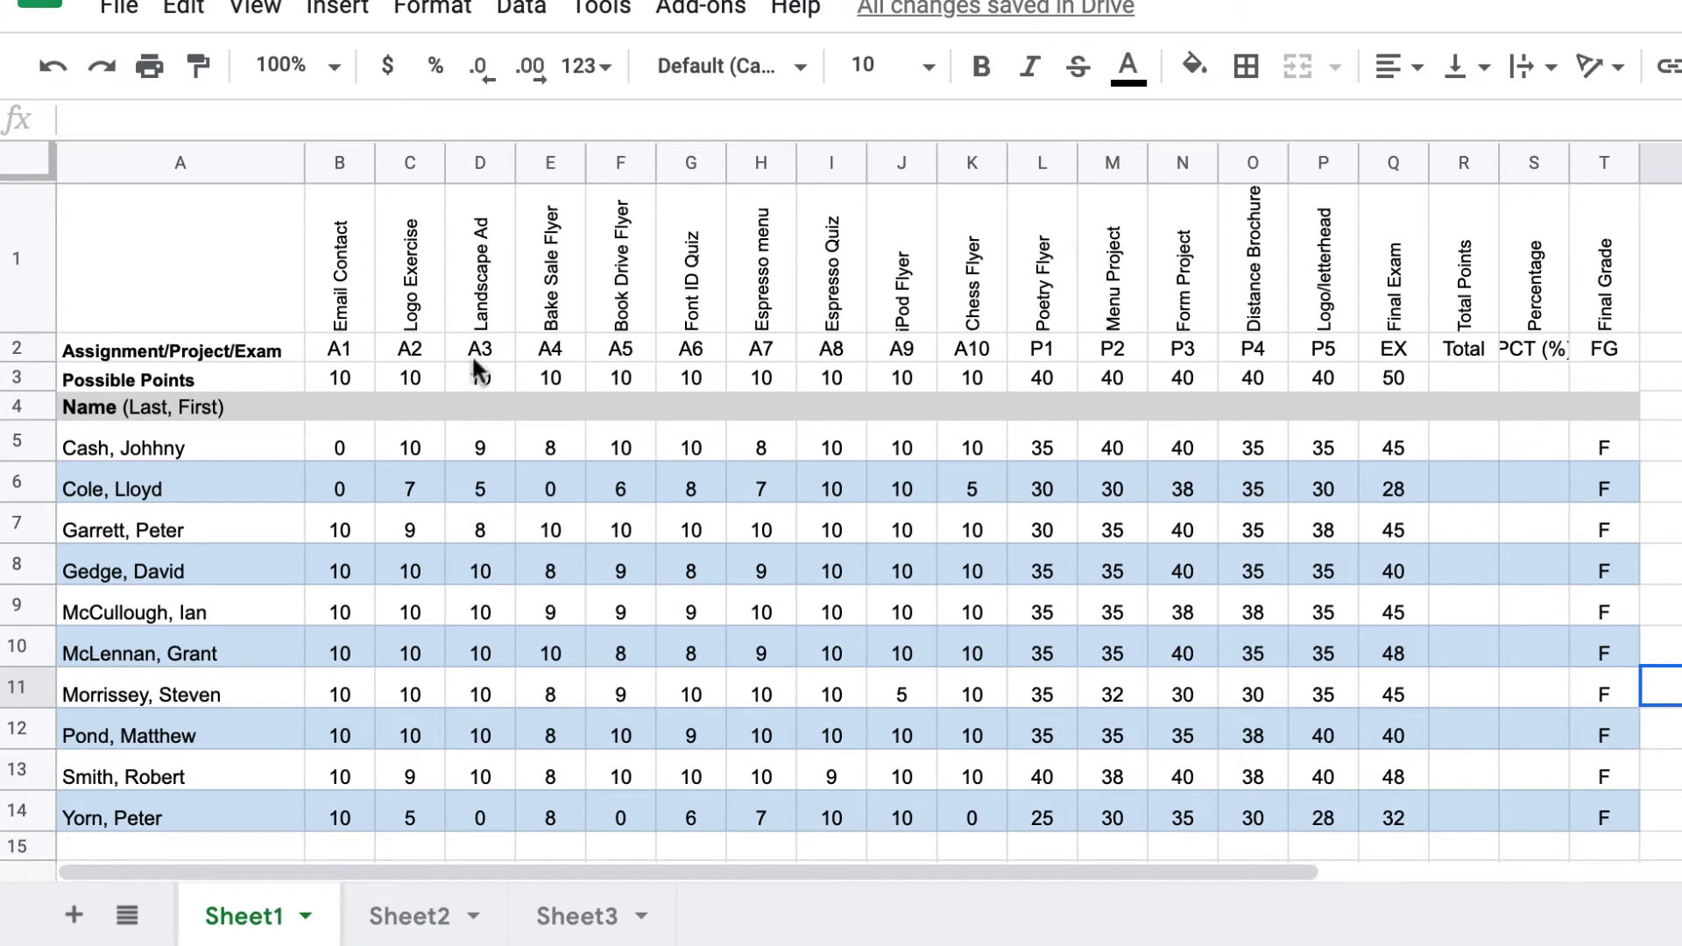
pyautogui.moveTo(340, 340); pyautogui.dragTo(970, 345)
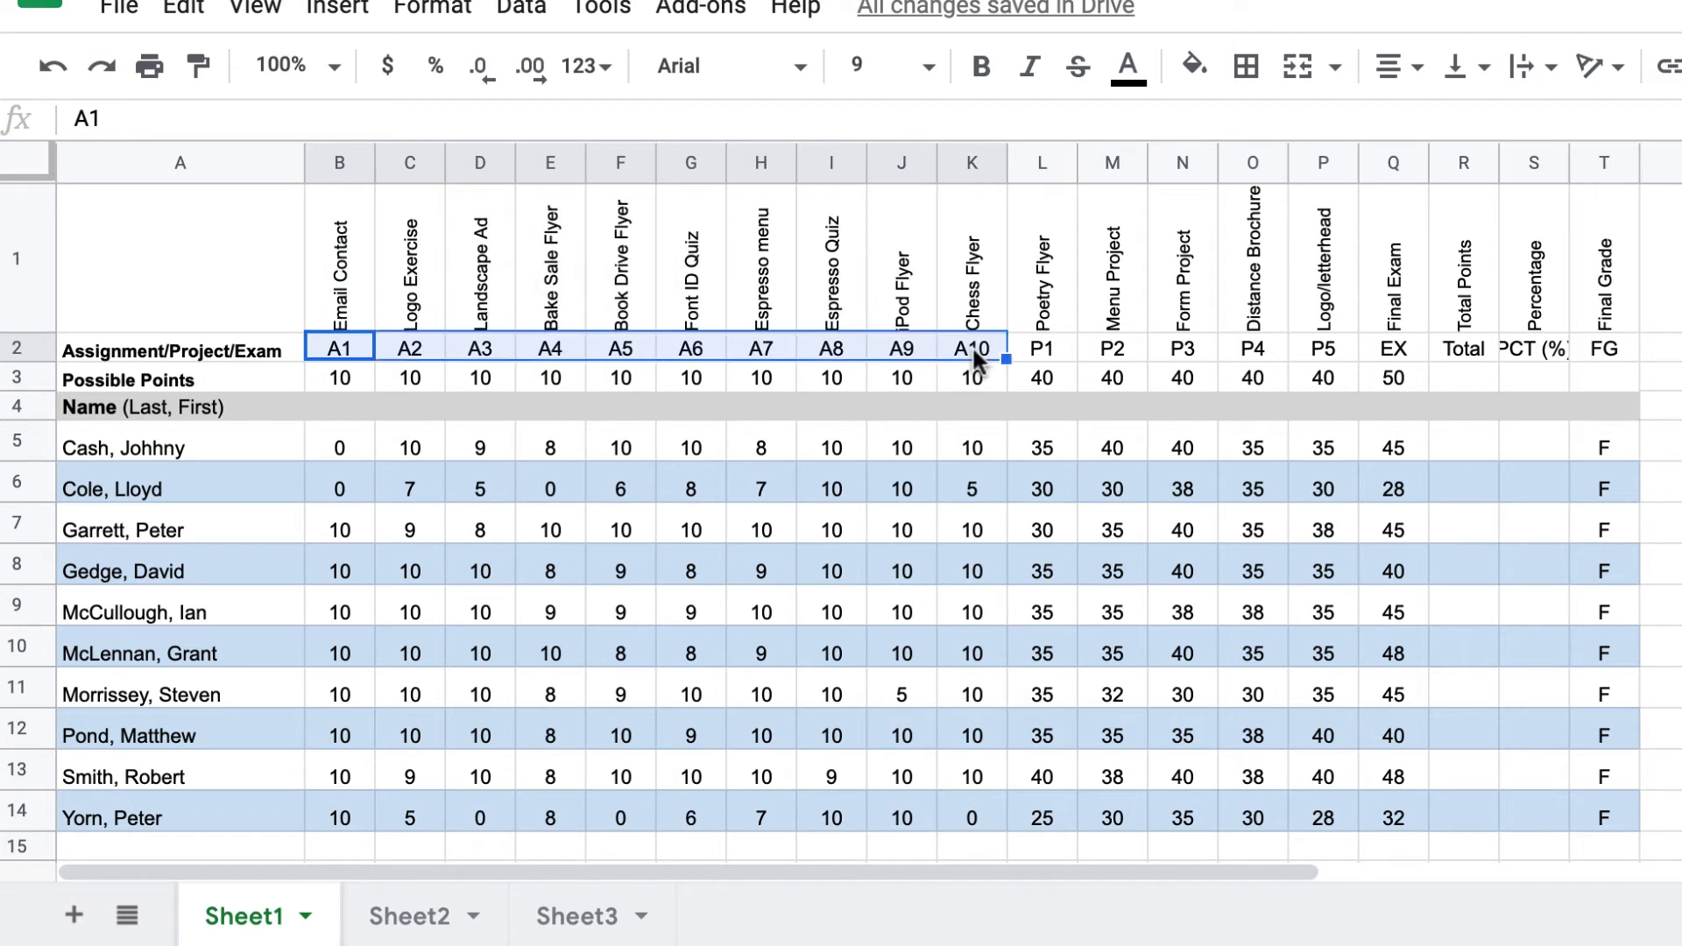
pyautogui.click(1196, 67)
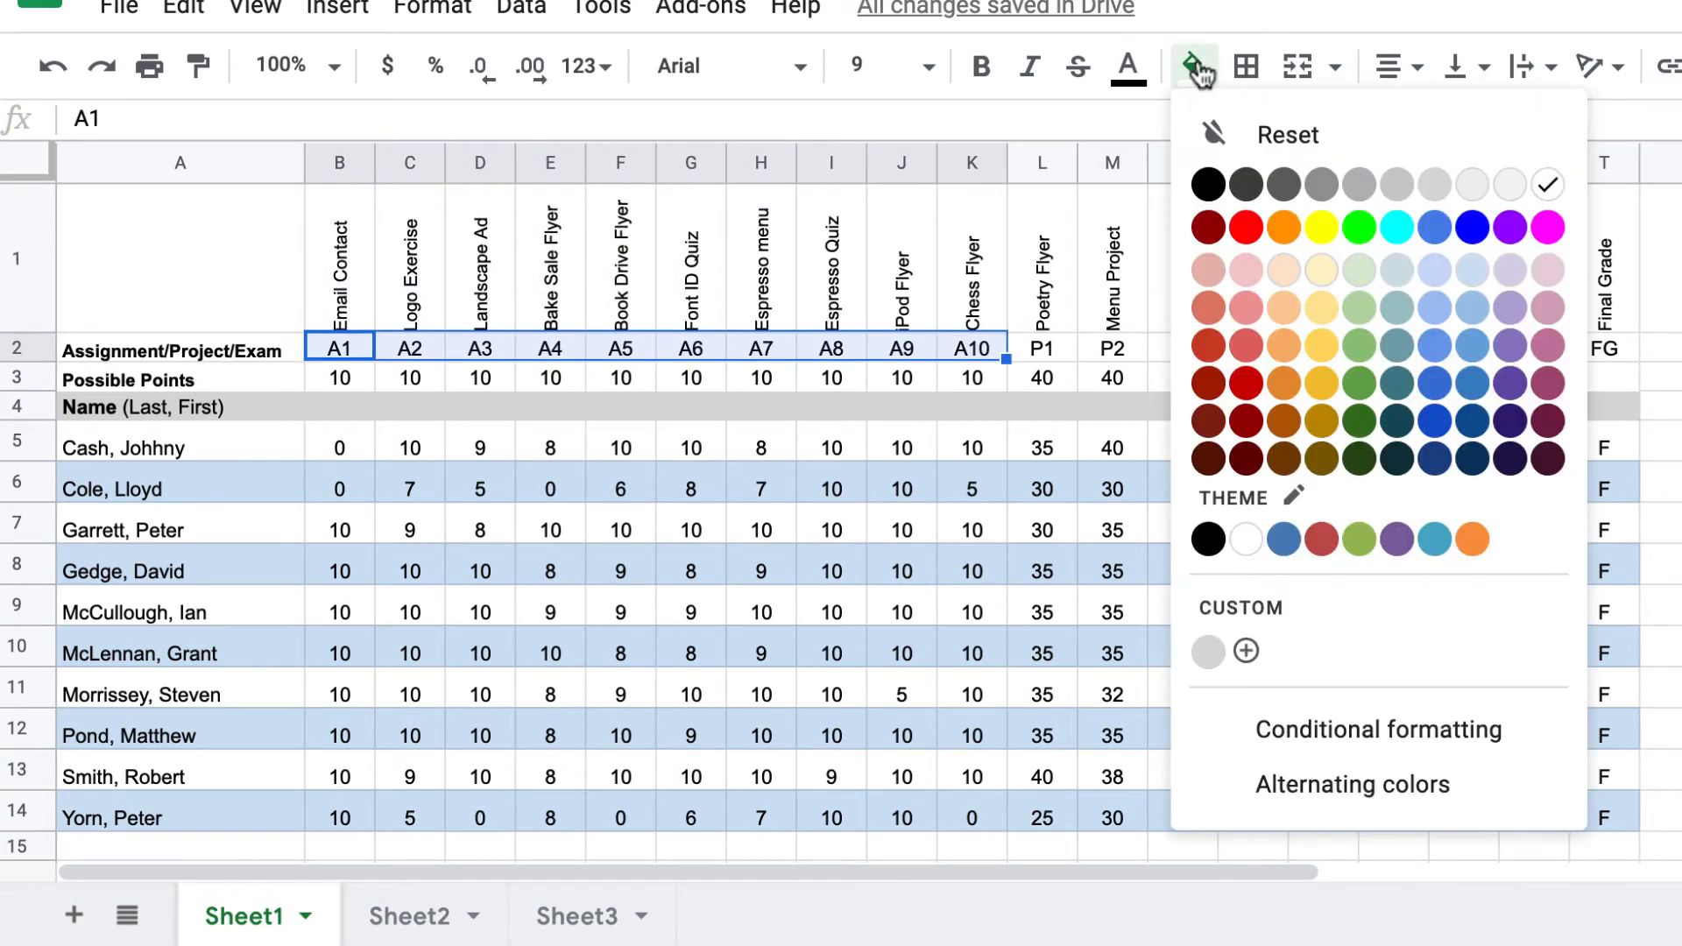
pyautogui.click(1286, 276)
pyautogui.click(1293, 452)
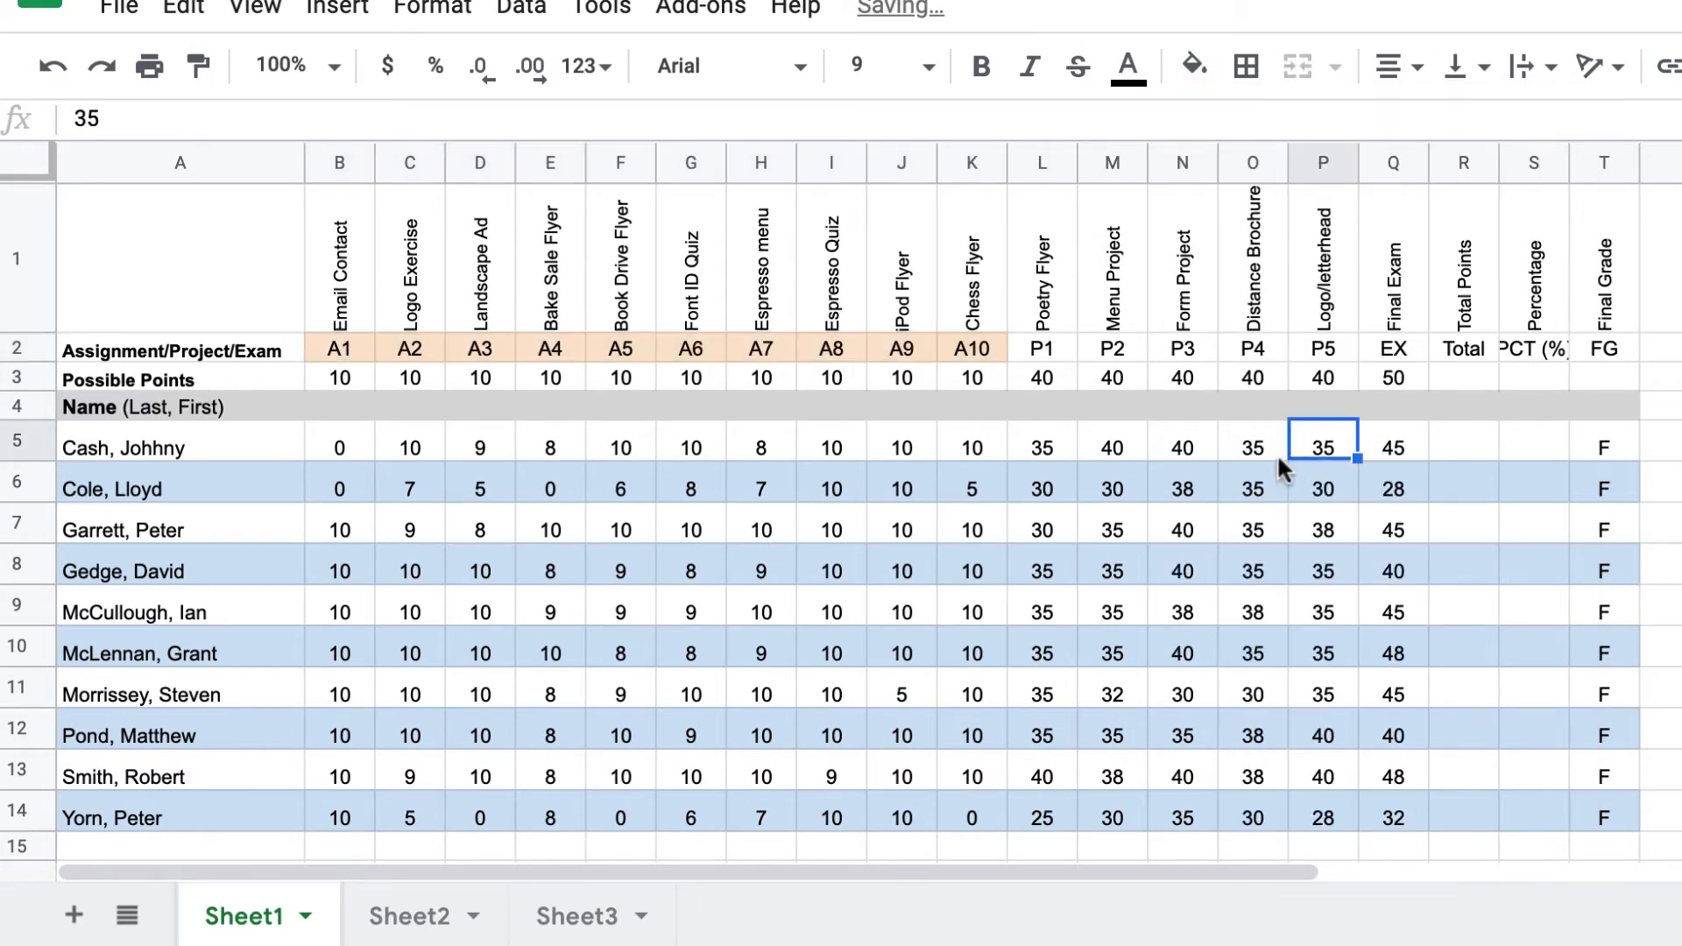
# - Fill the project code cells P1–P5 in L2:P2 with the second-lightest green
pyautogui.moveTo(1038, 350); pyautogui.dragTo(1324, 349)
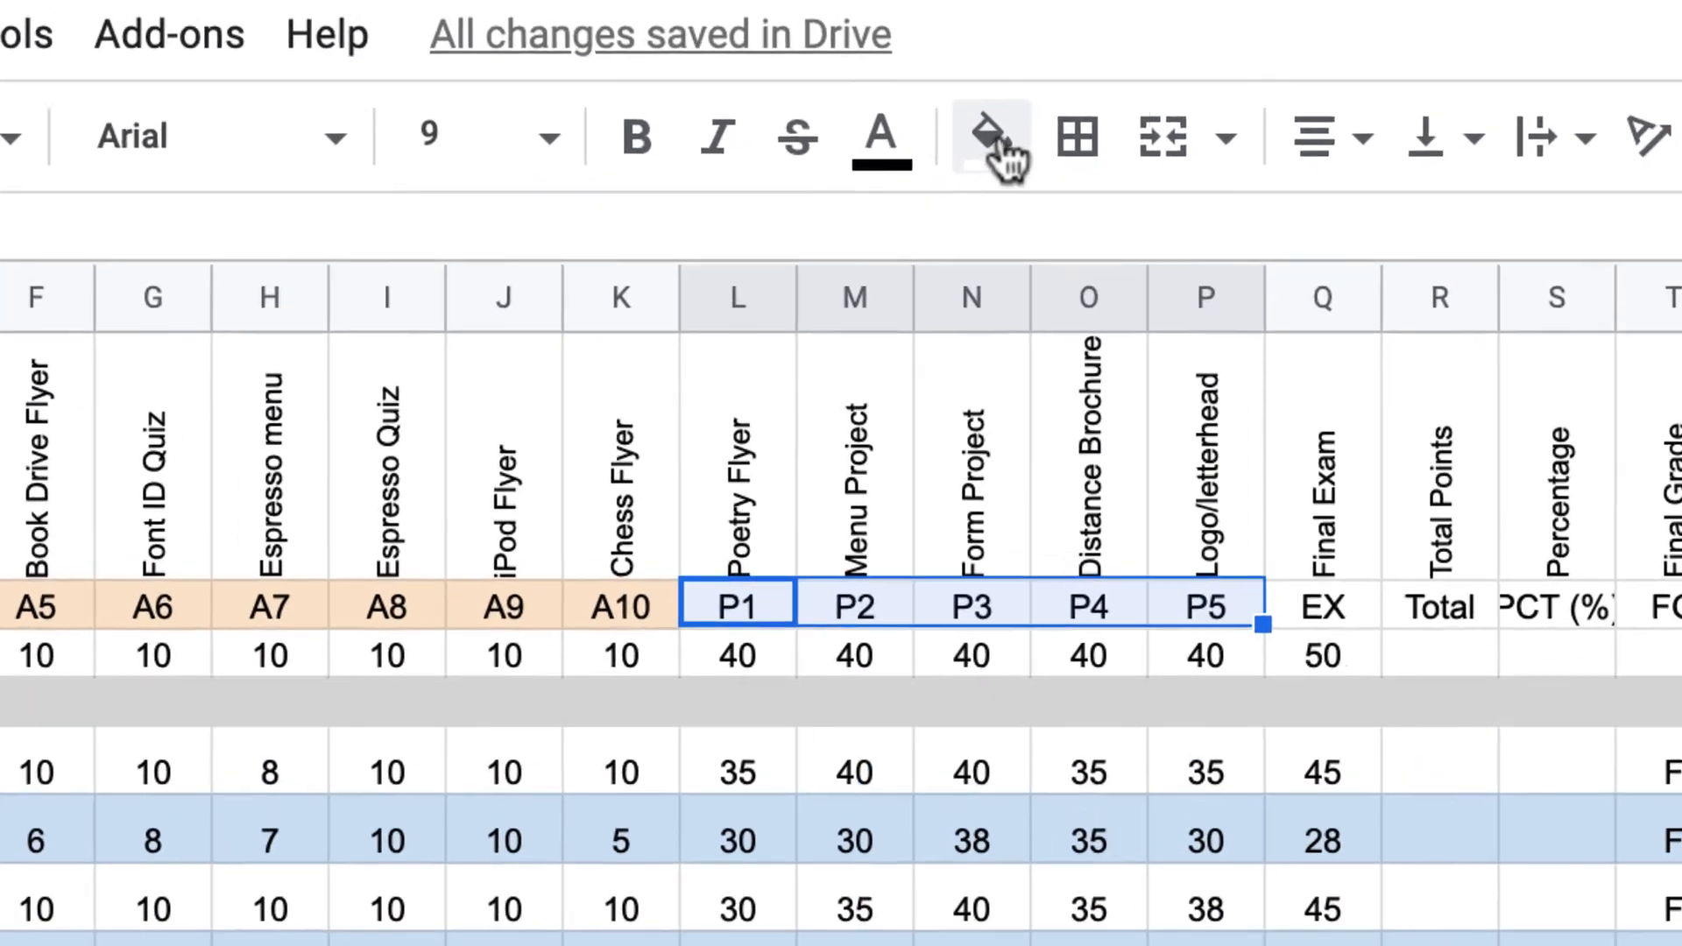
pyautogui.click(1195, 66)
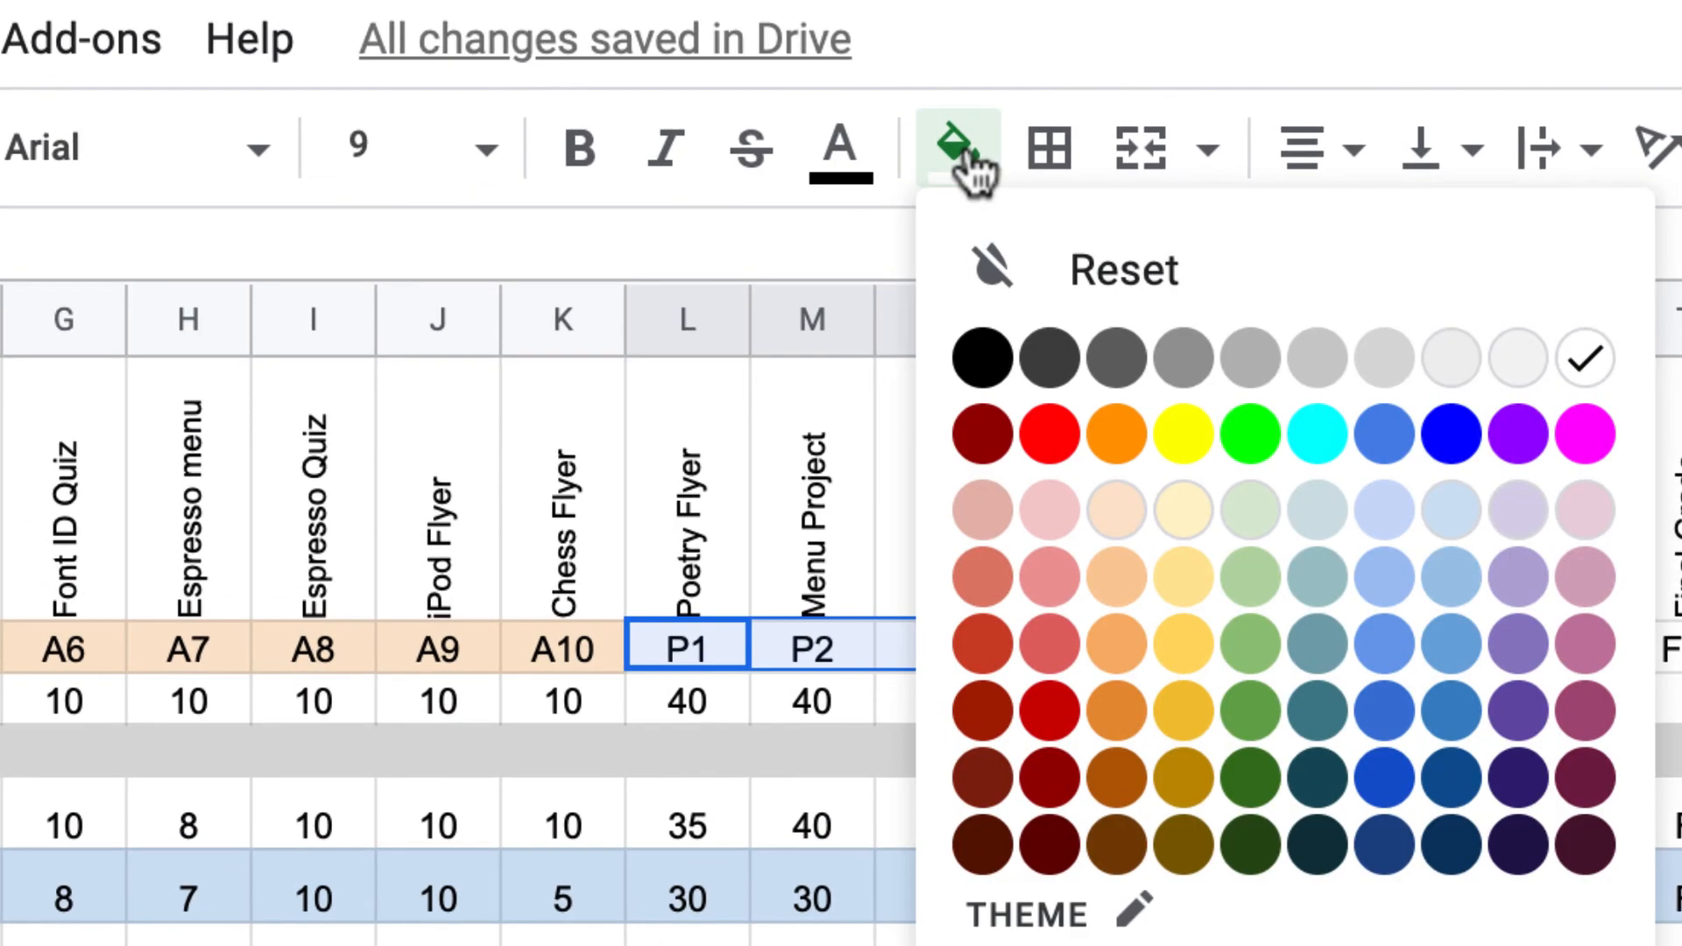
pyautogui.click(1258, 571)
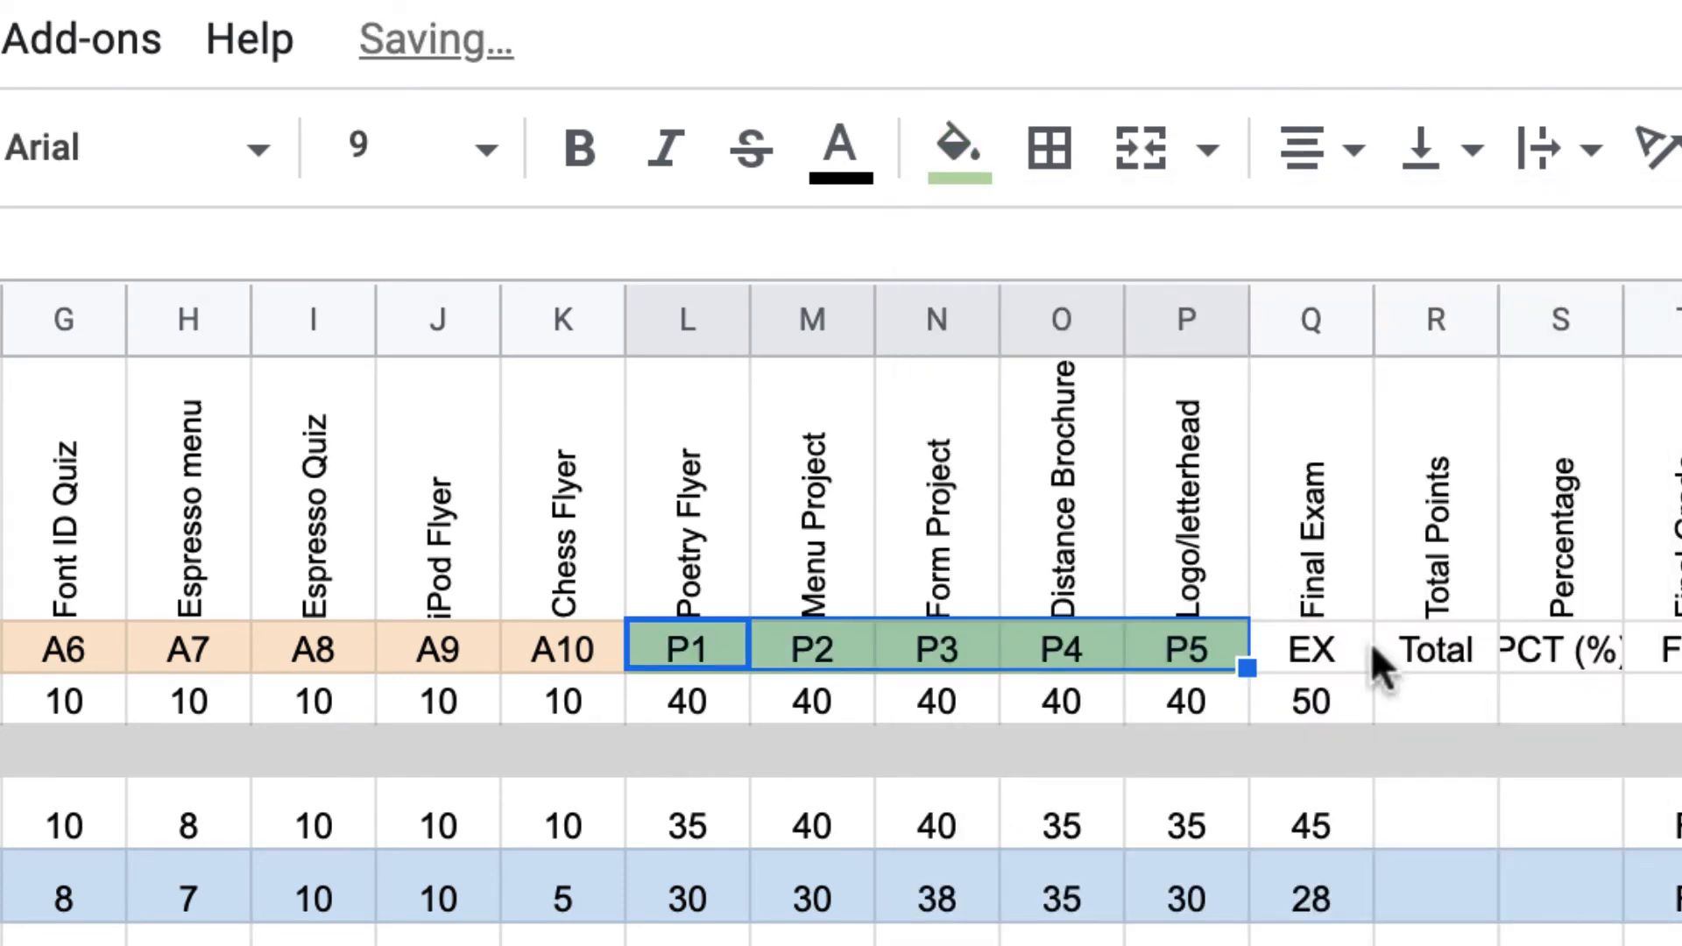
# - Fill the final exam code cell EX in Q2 with the palest light red
pyautogui.click(1315, 639)
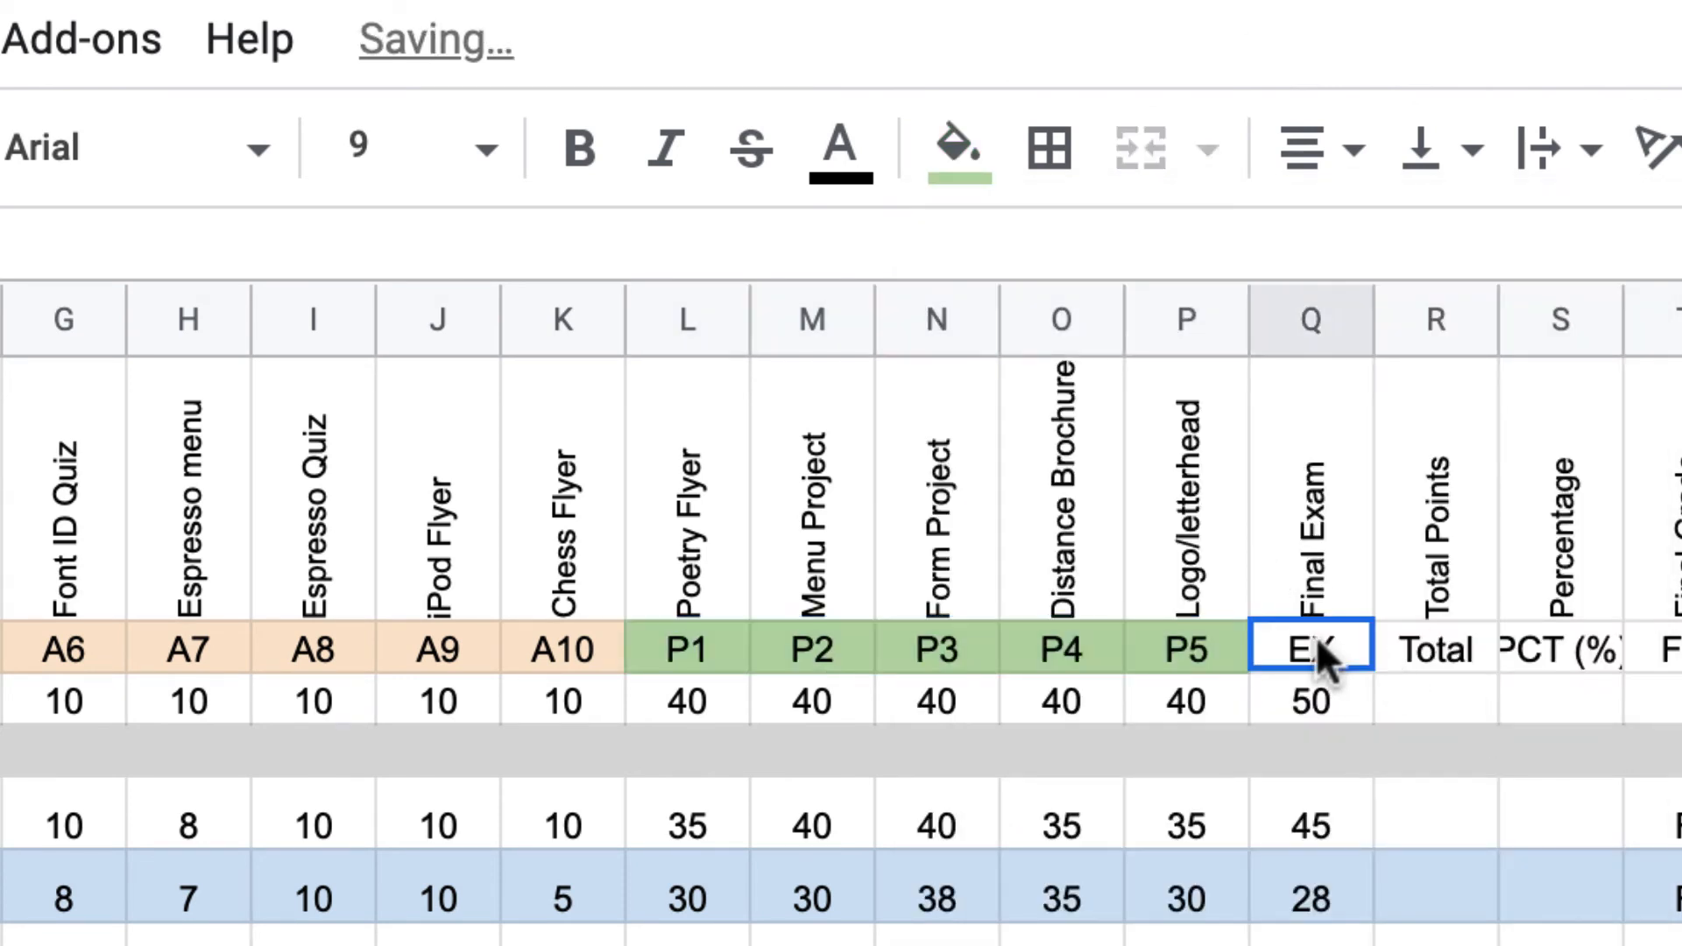
pyautogui.click(988, 176)
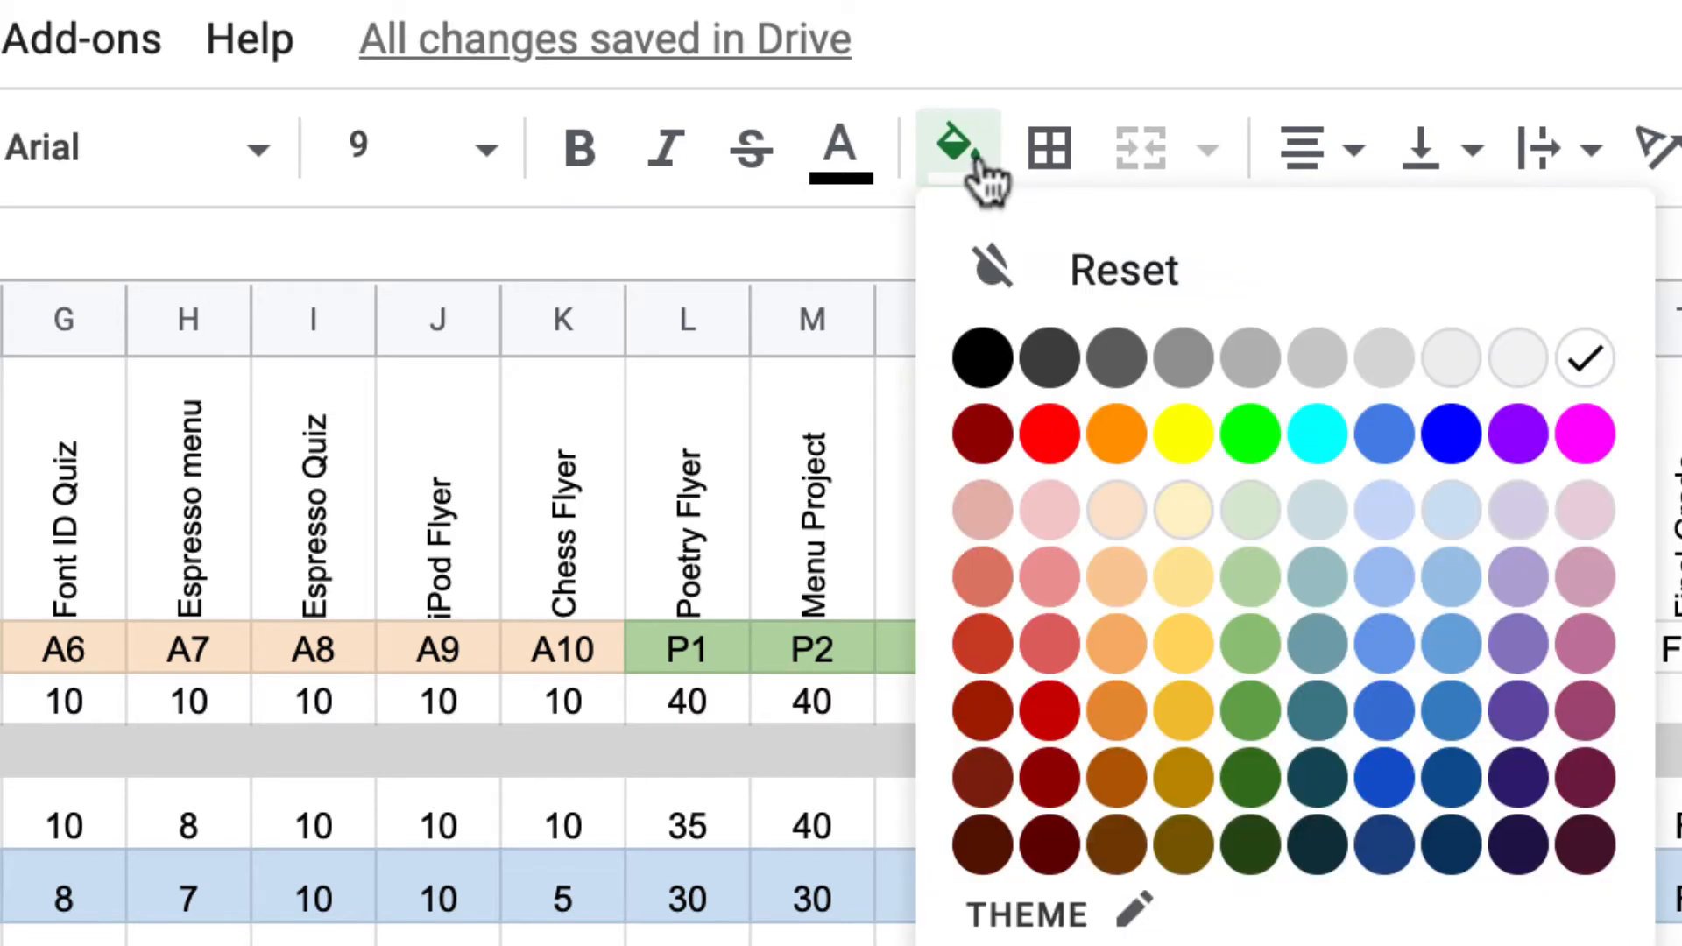
pyautogui.click(1054, 515)
pyautogui.click(1679, 605)
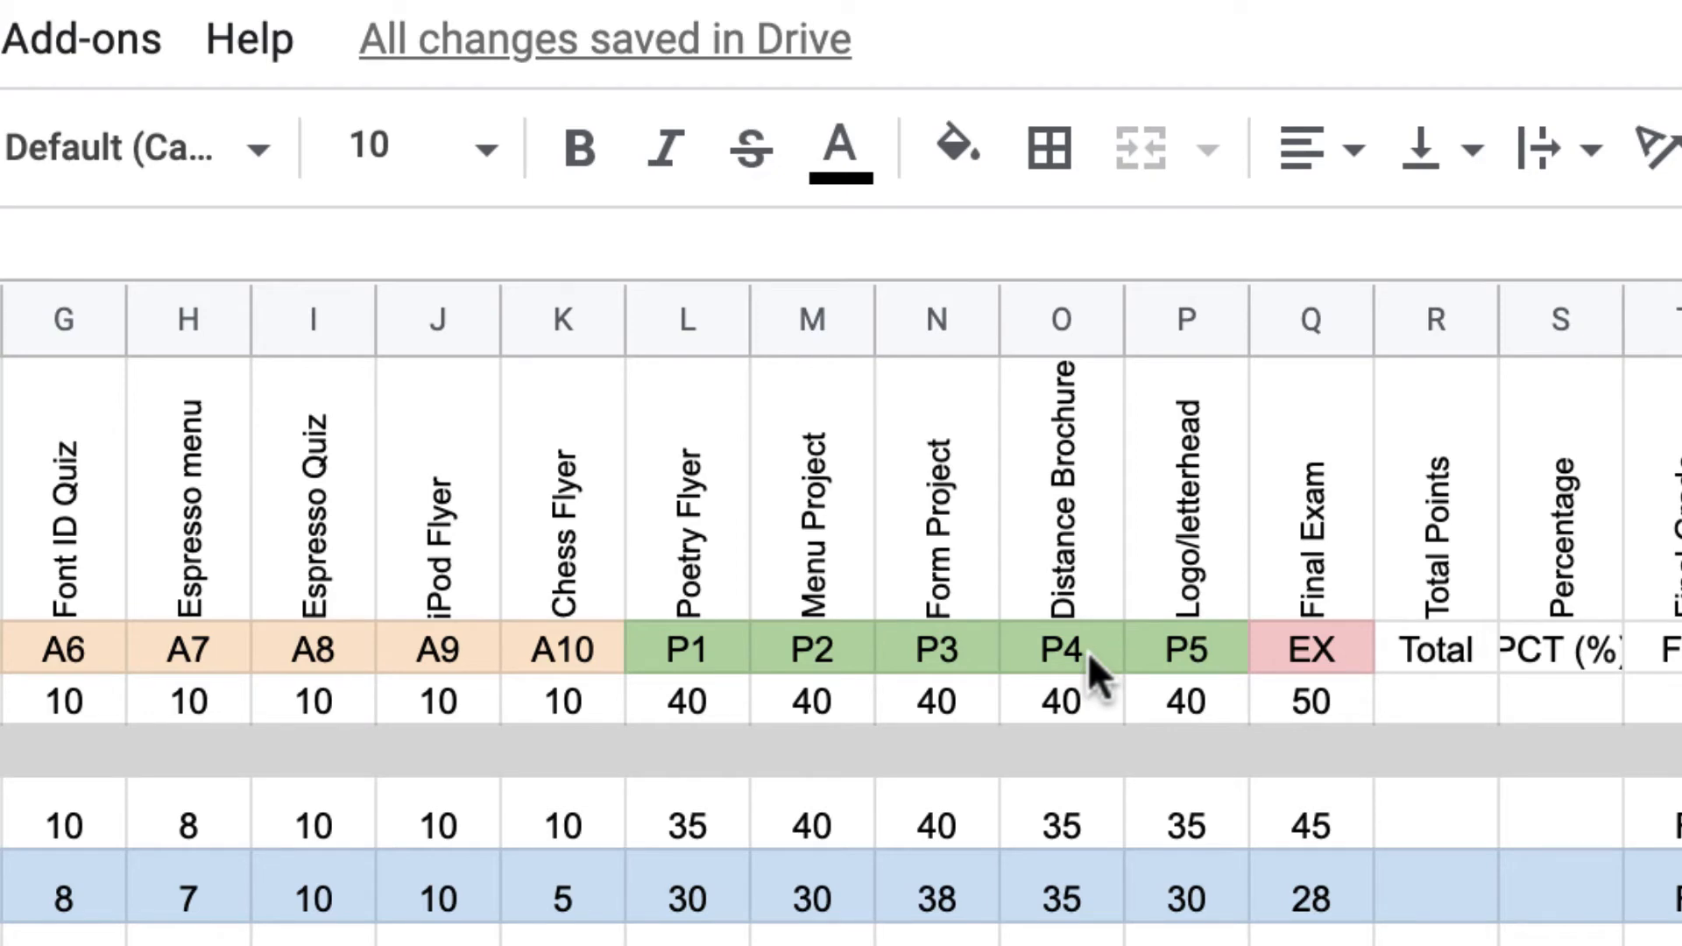
pyautogui.scroll(-5, 1086, 650)
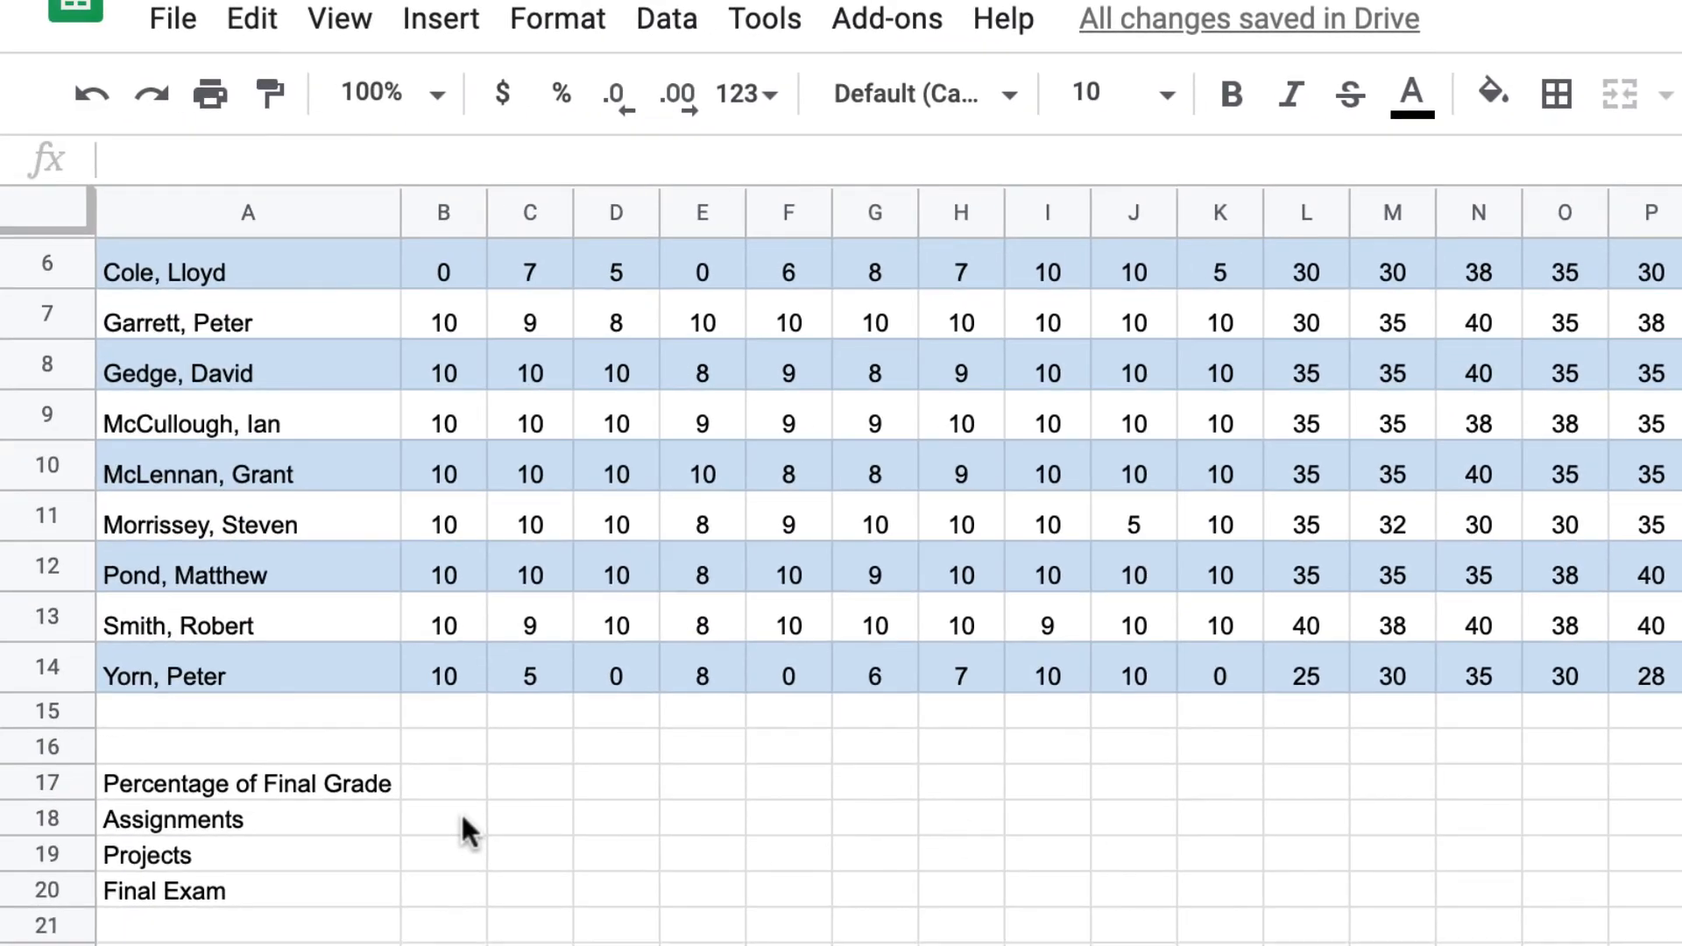
pyautogui.click(461, 811)
pyautogui.scroll(3, 1051, 797)
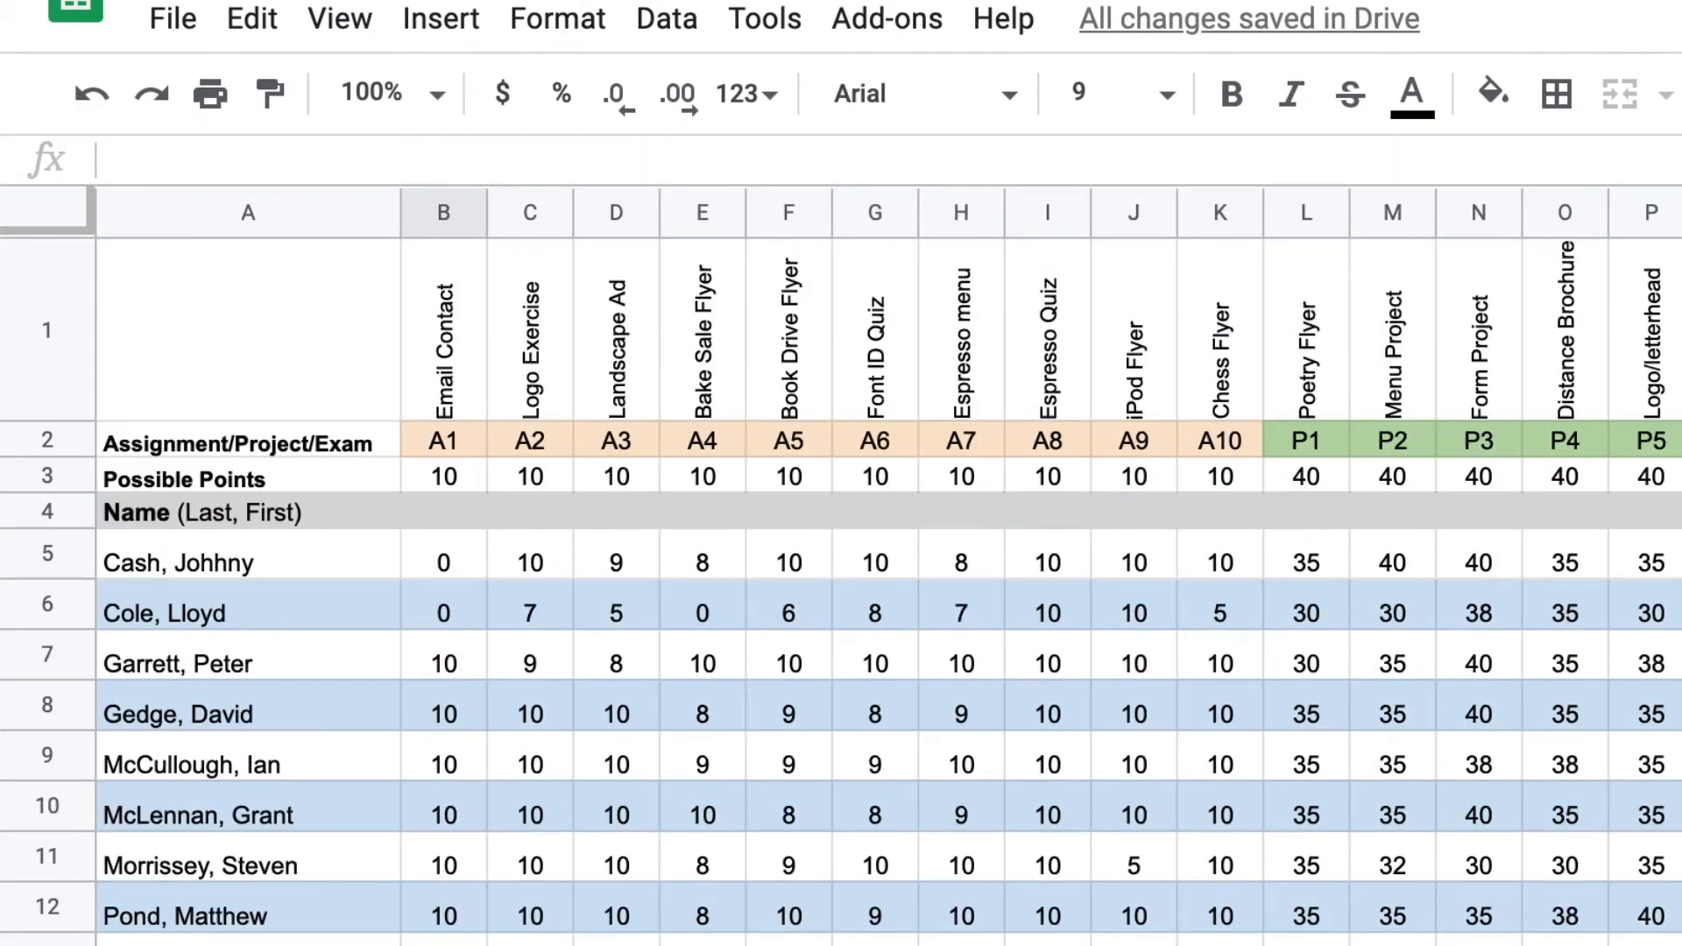
# - Total the possible points in R3 with the SUM function over B3:Q3
pyautogui.click(1441, 474)
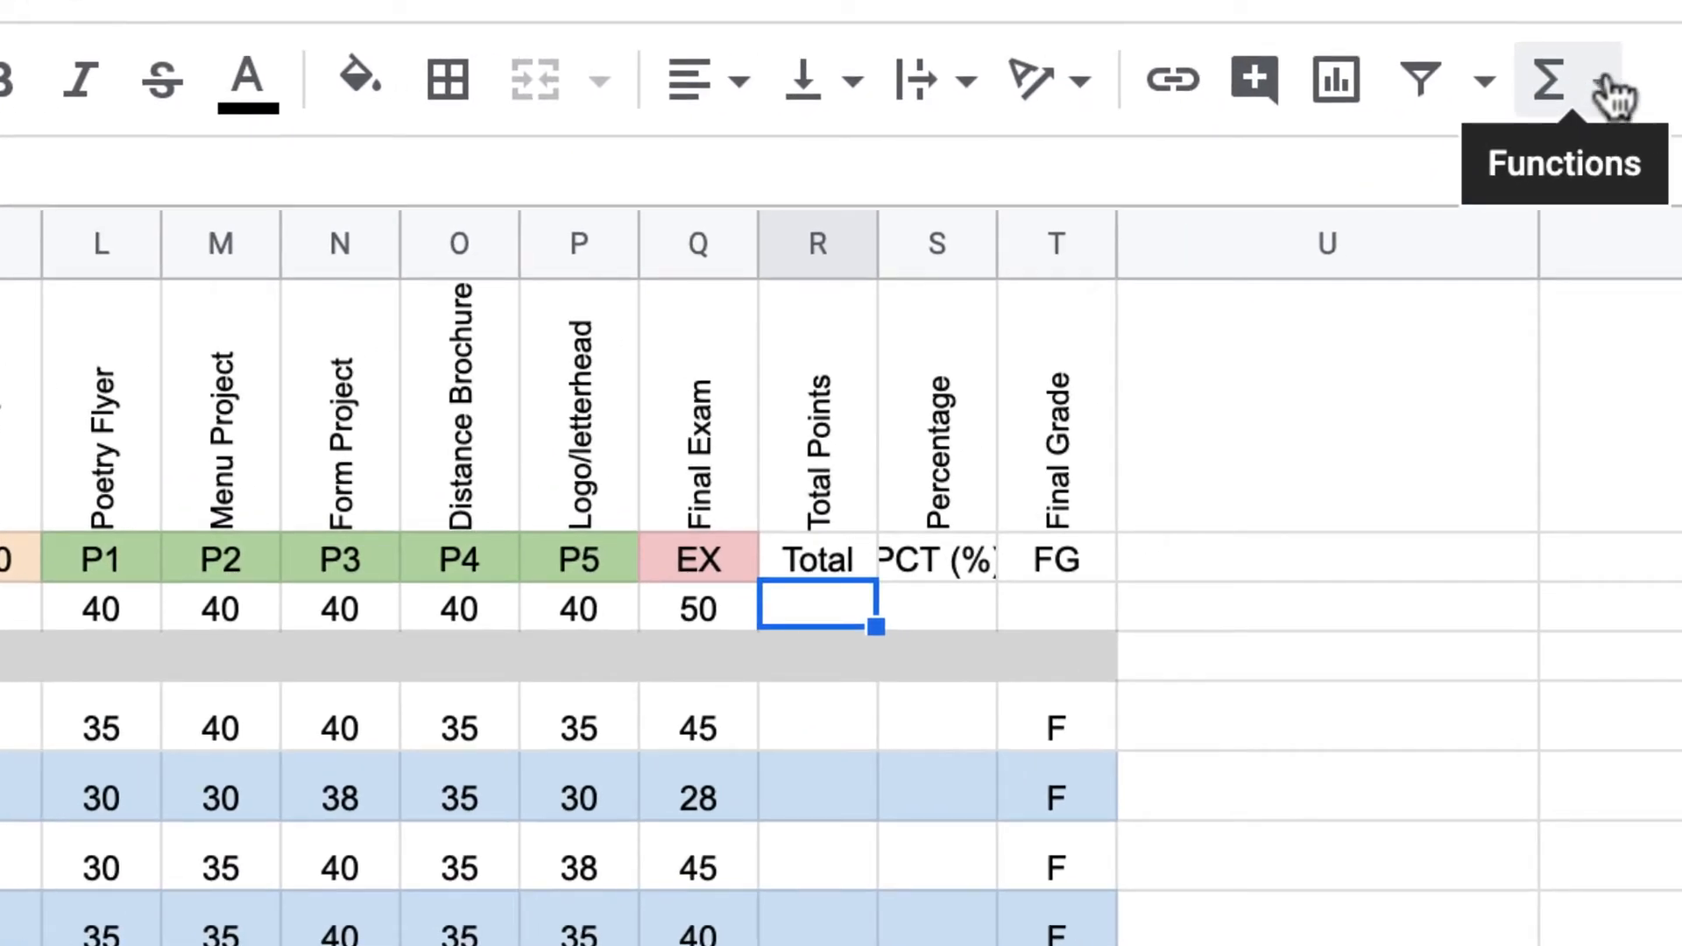
pyautogui.click(1615, 92)
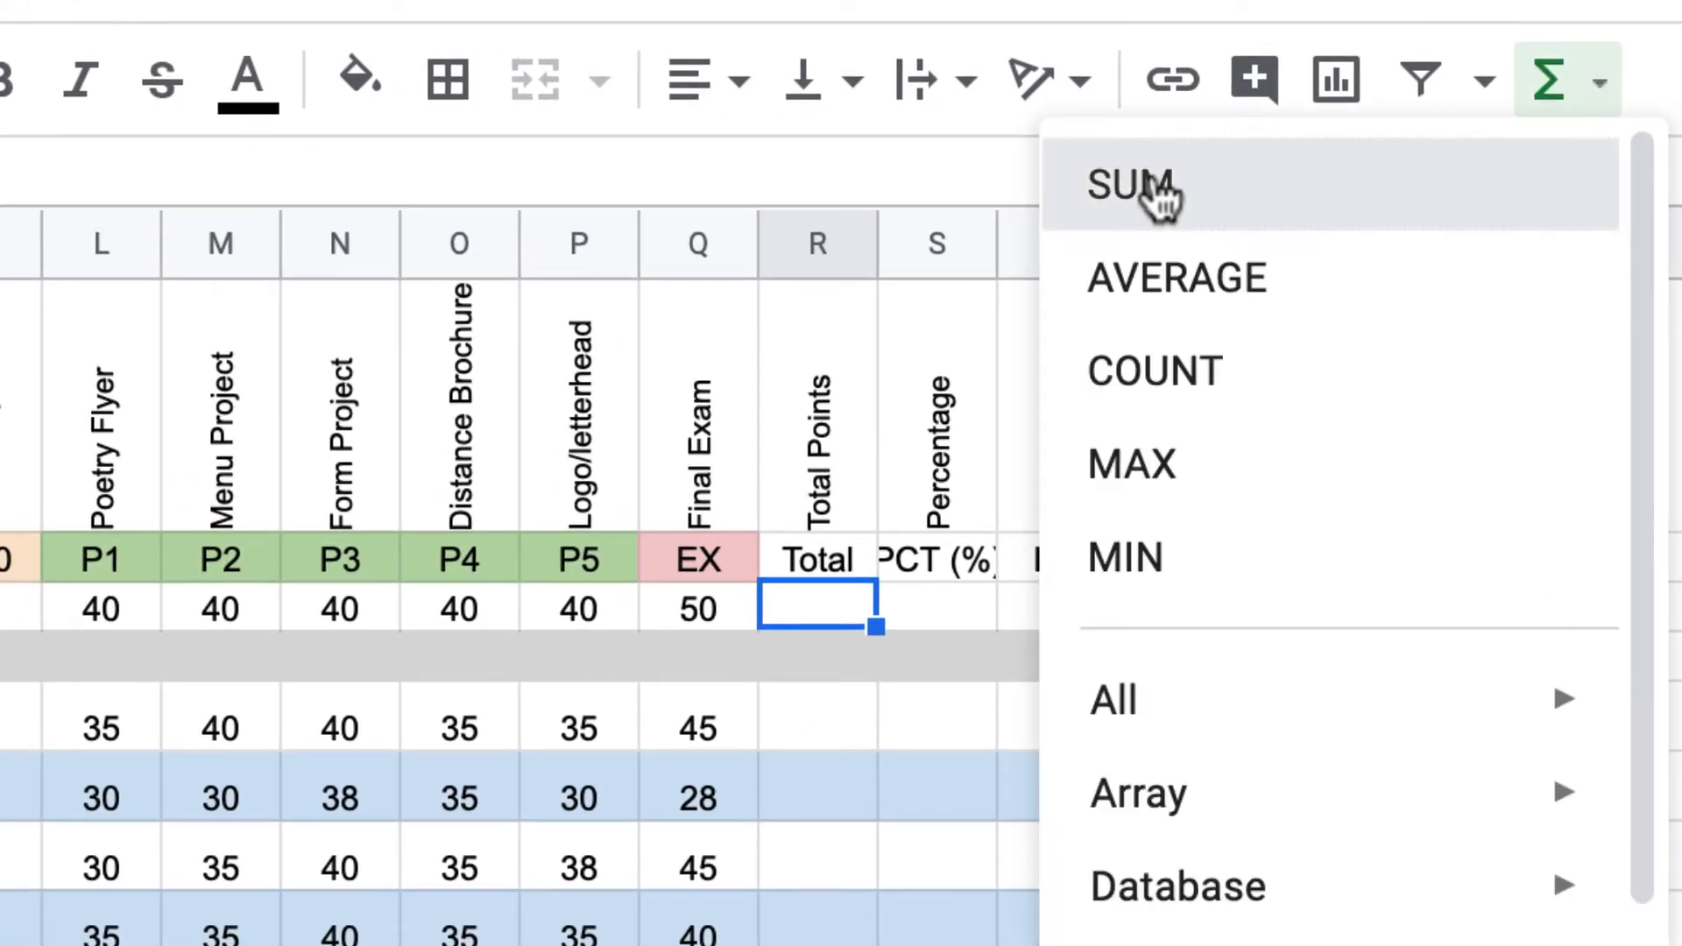
pyautogui.click(1306, 194)
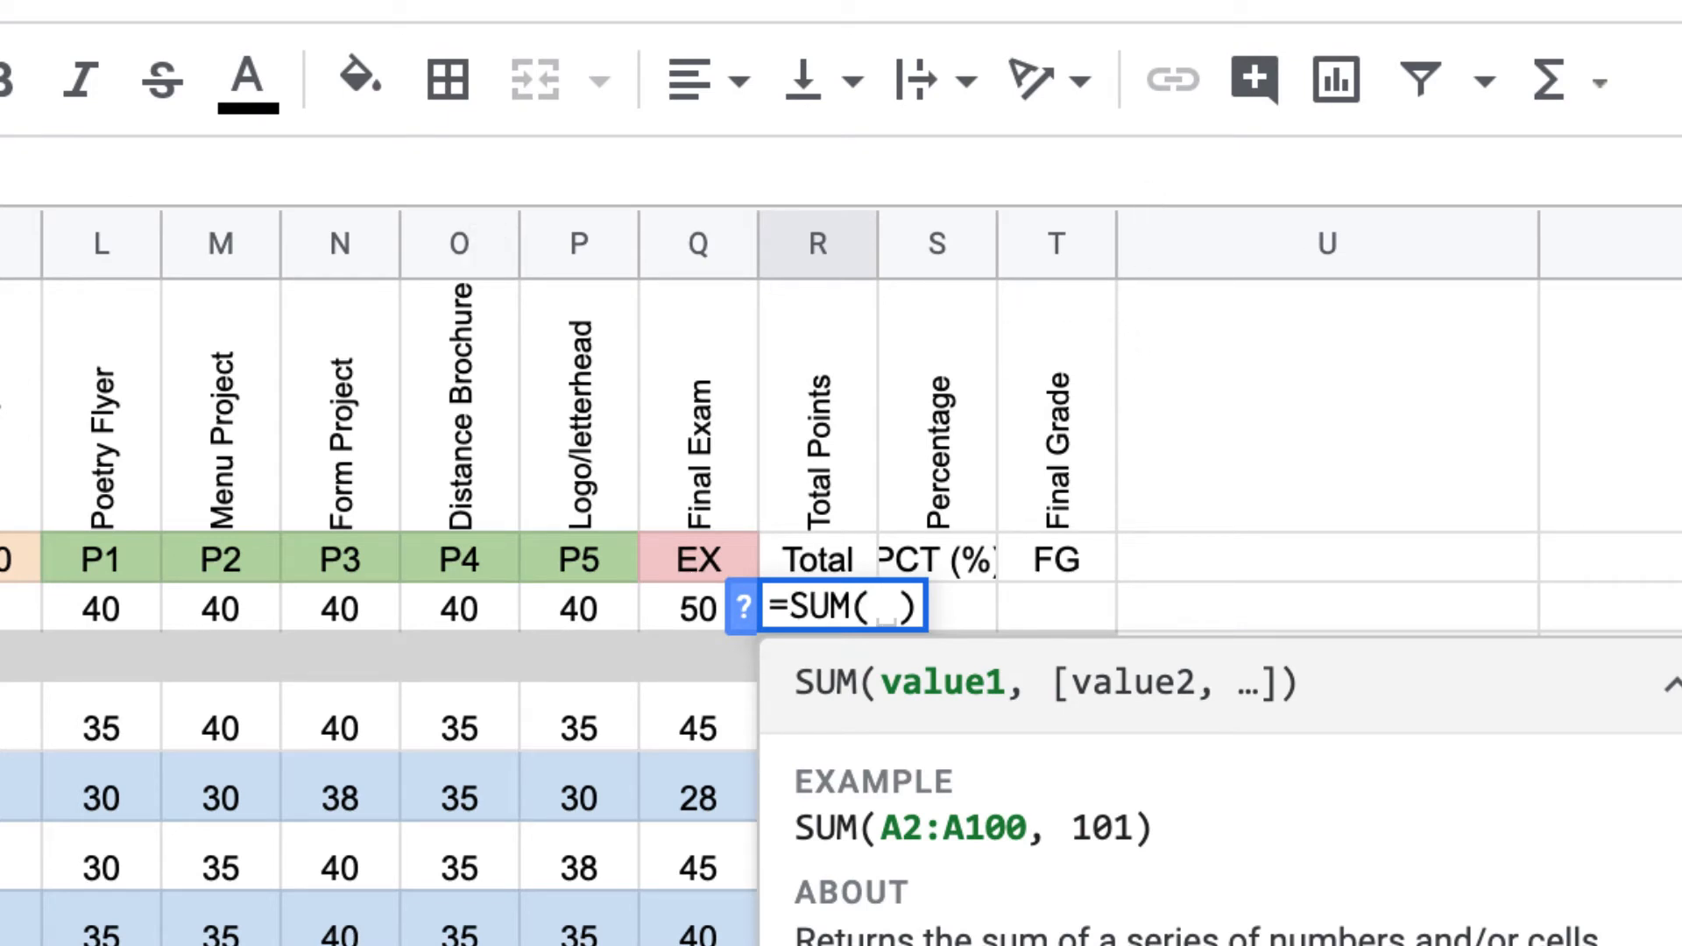
pyautogui.moveTo(0, 609); pyautogui.dragTo(676, 613)
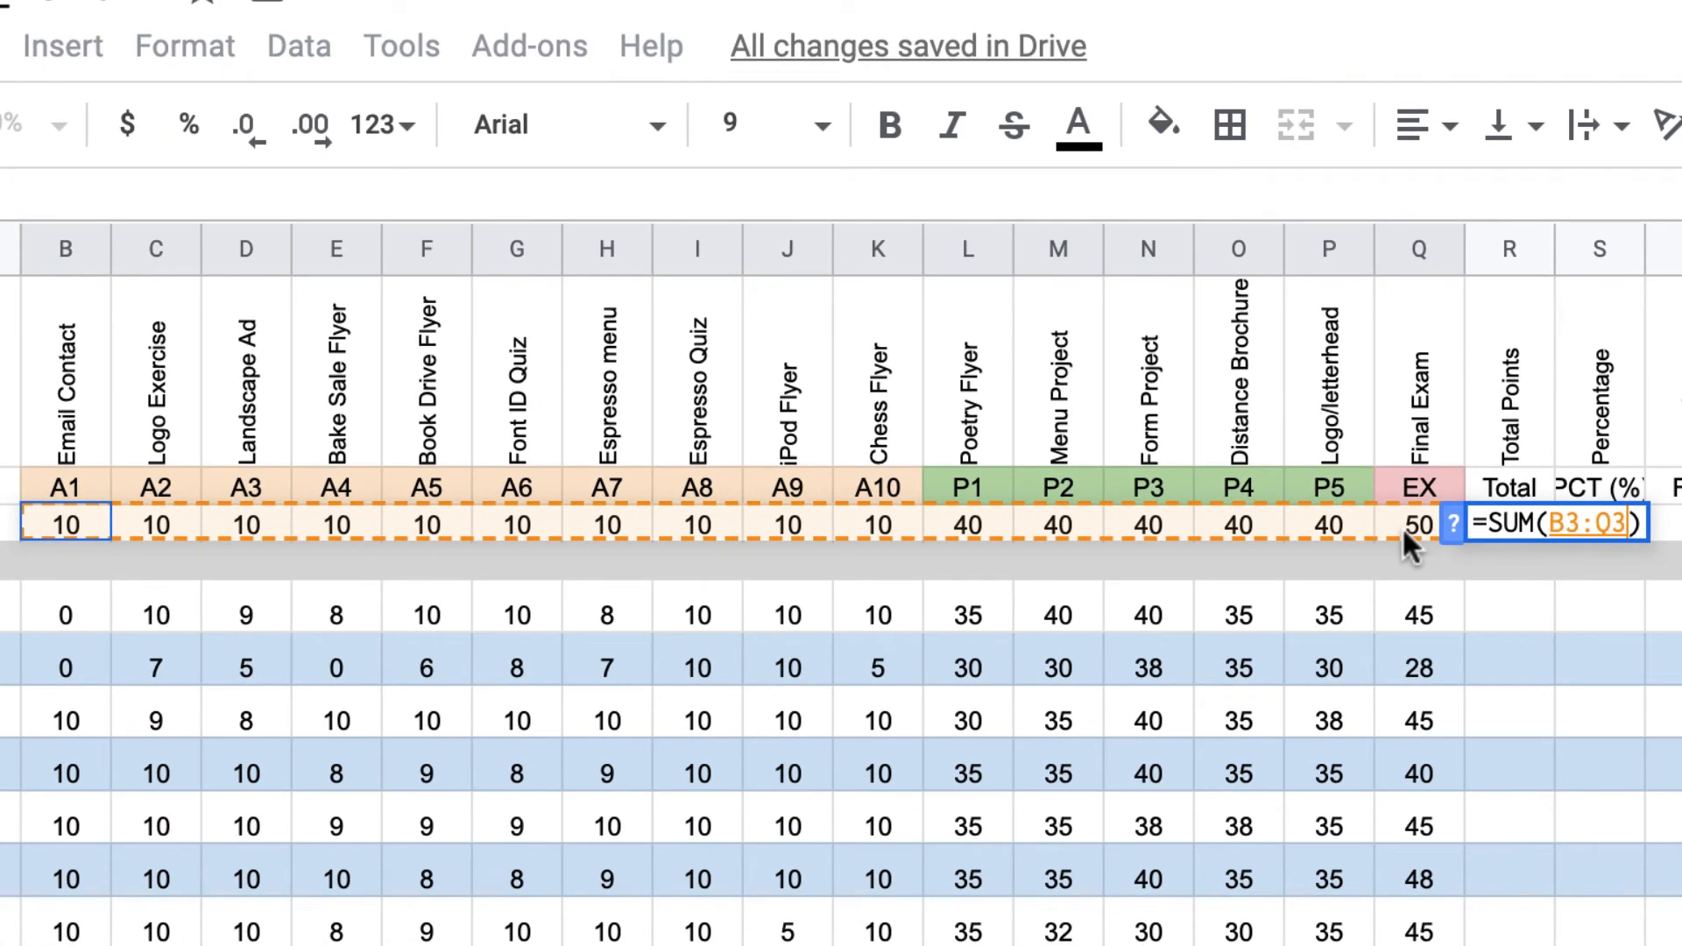
pyautogui.moveTo(1401, 527); pyautogui.dragTo(1402, 528)
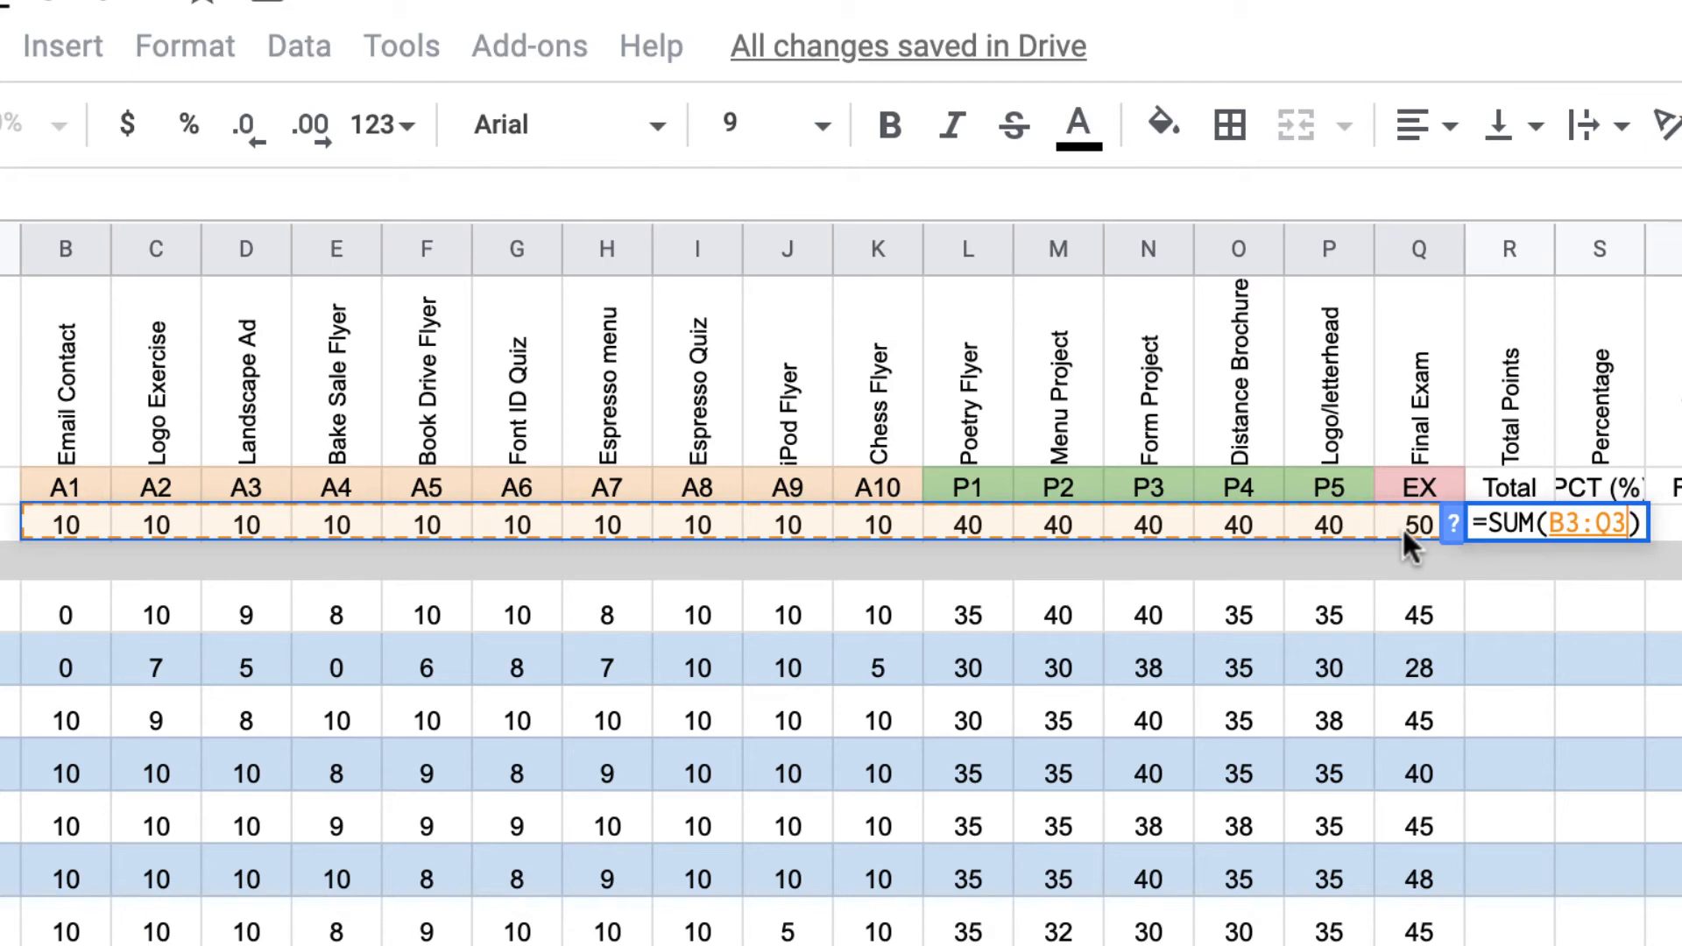
pyautogui.press('Return')
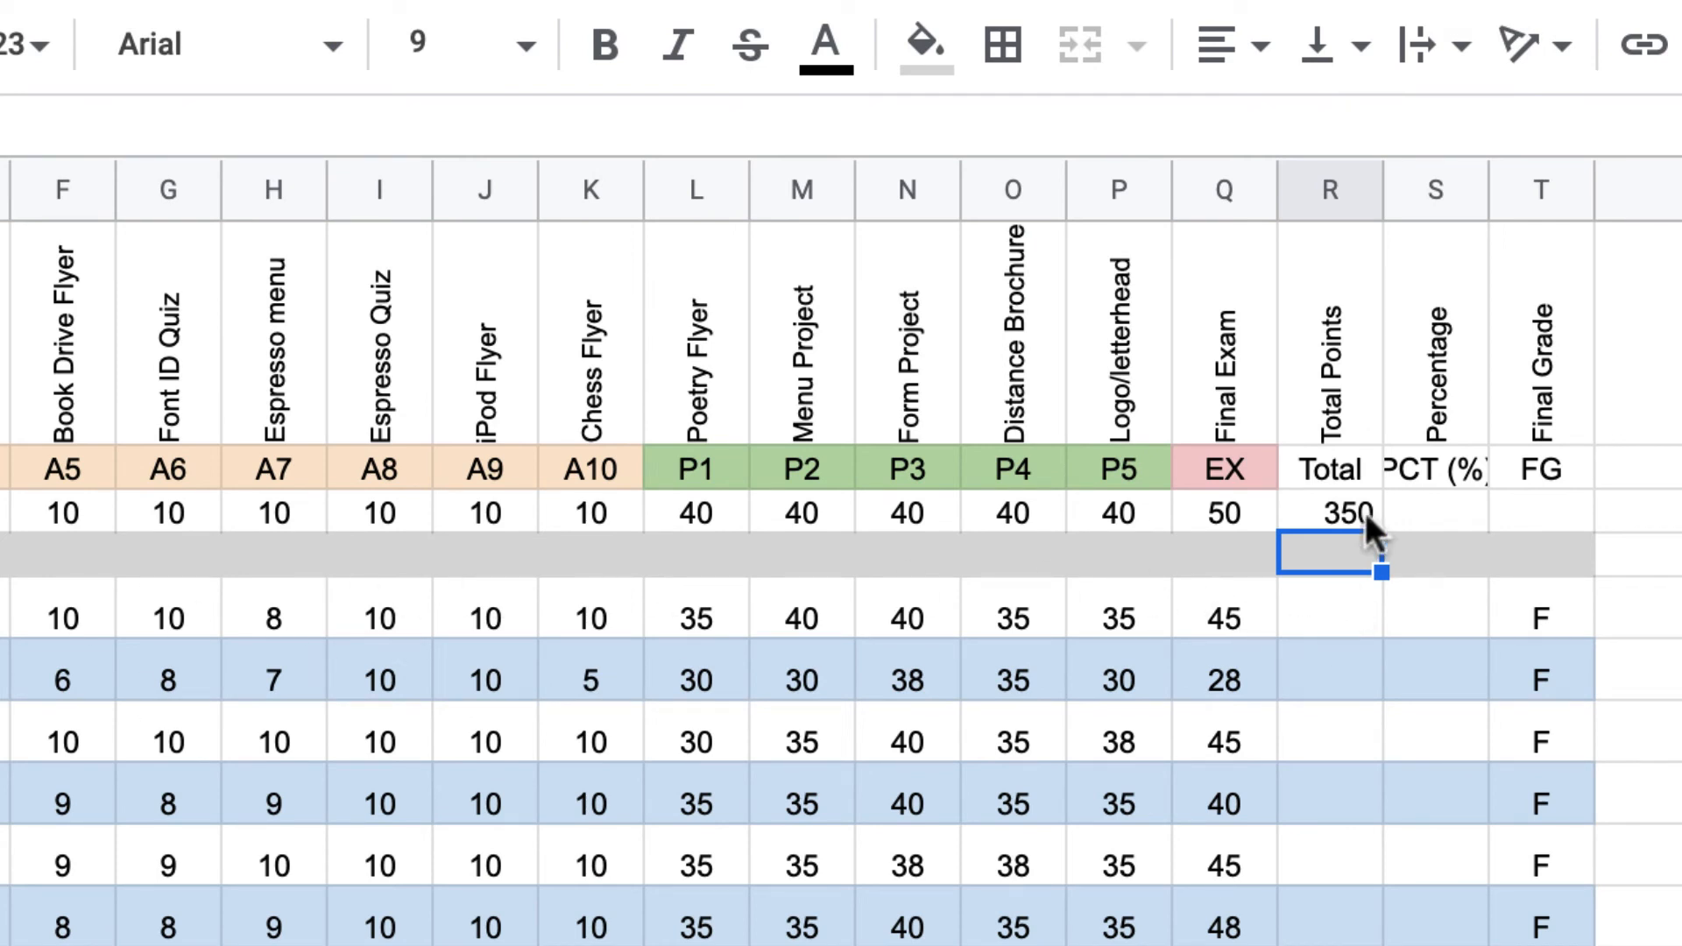
# - Total the first student's scores in R5 with SUM over B5:Q5 and copy the formula down through R14
pyautogui.click(1345, 617)
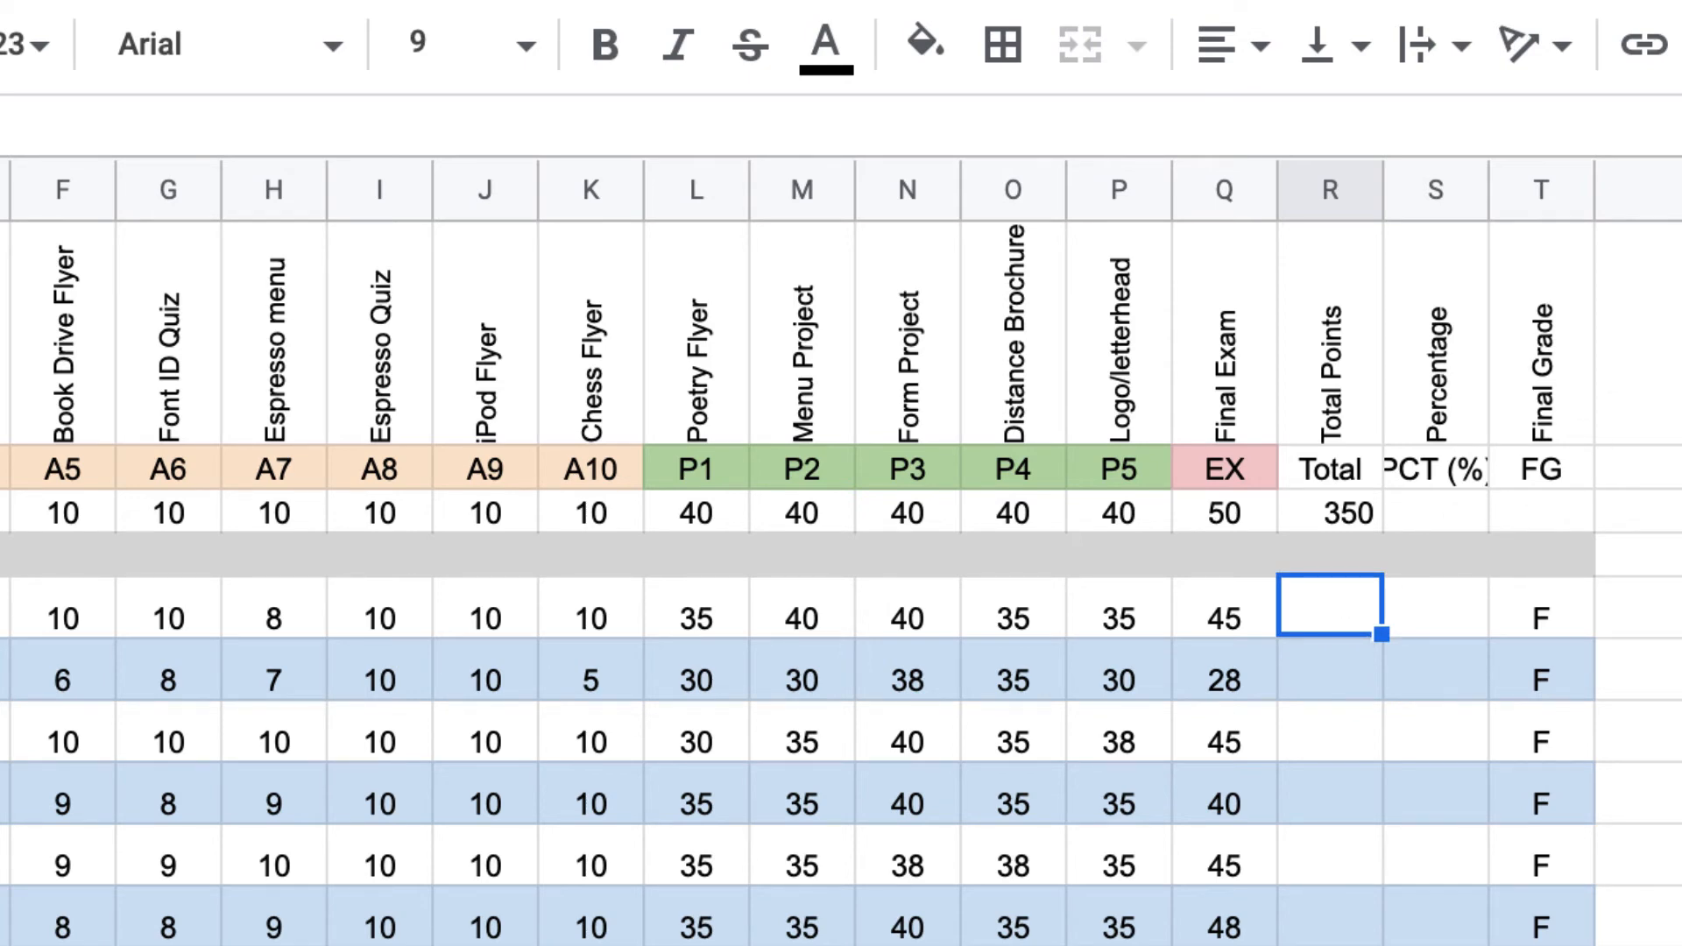
pyautogui.click(1576, 61)
pyautogui.click(1651, 149)
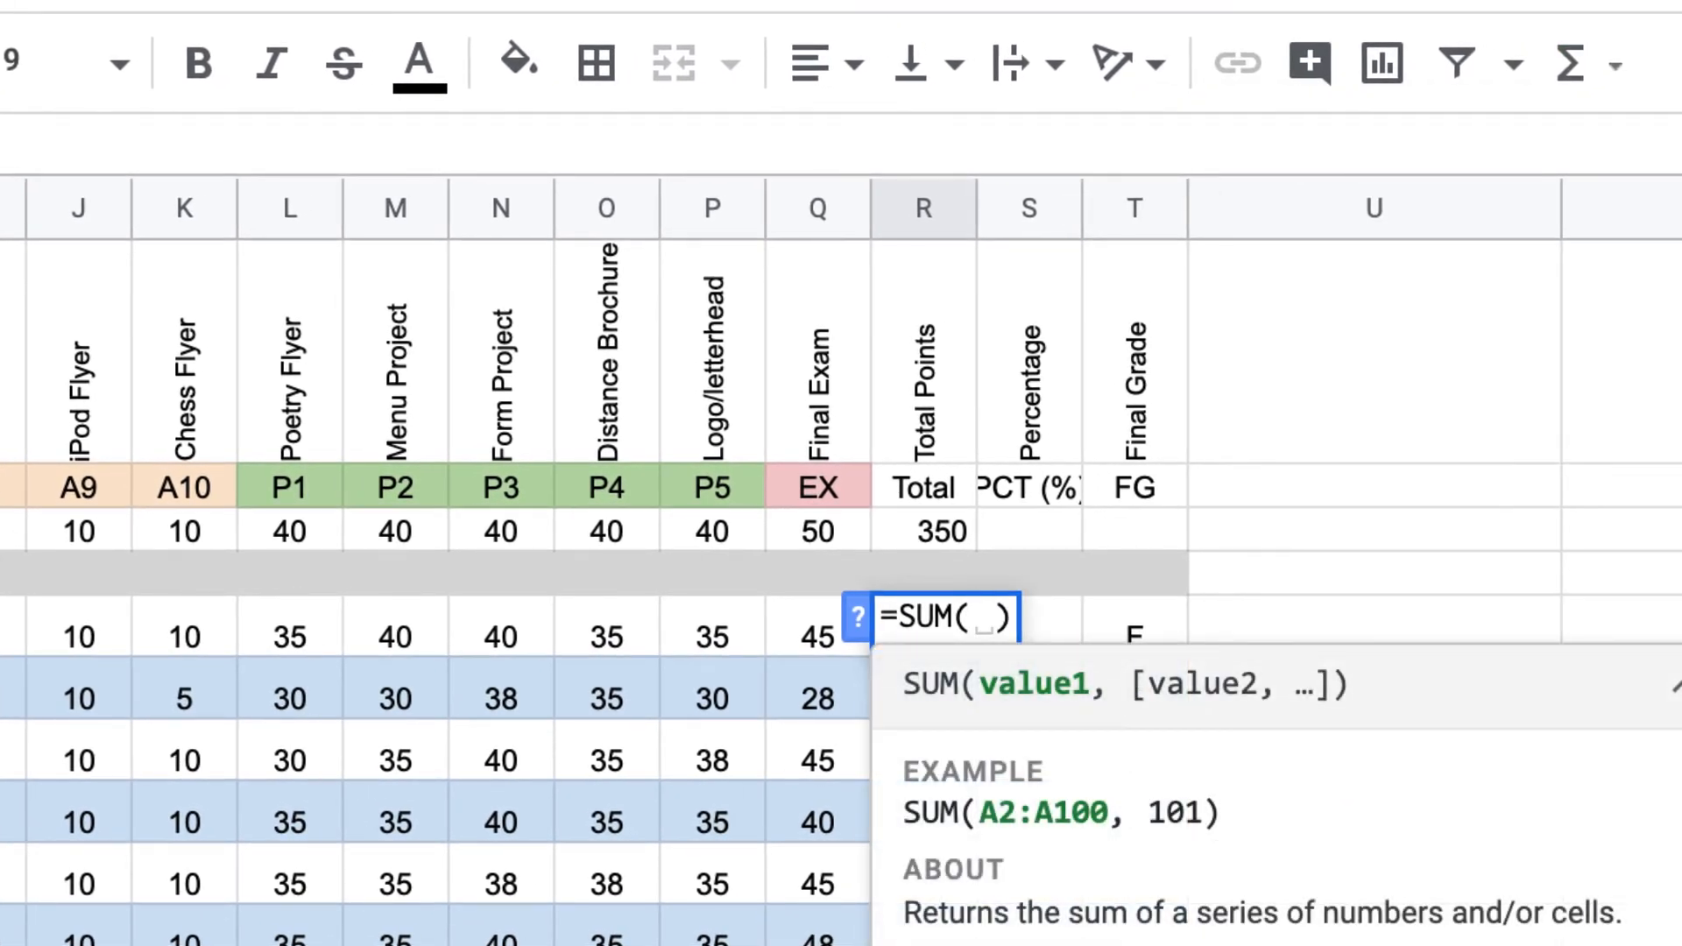
pyautogui.write('B5:G5')
pyautogui.moveTo(0, 635); pyautogui.dragTo(806, 626)
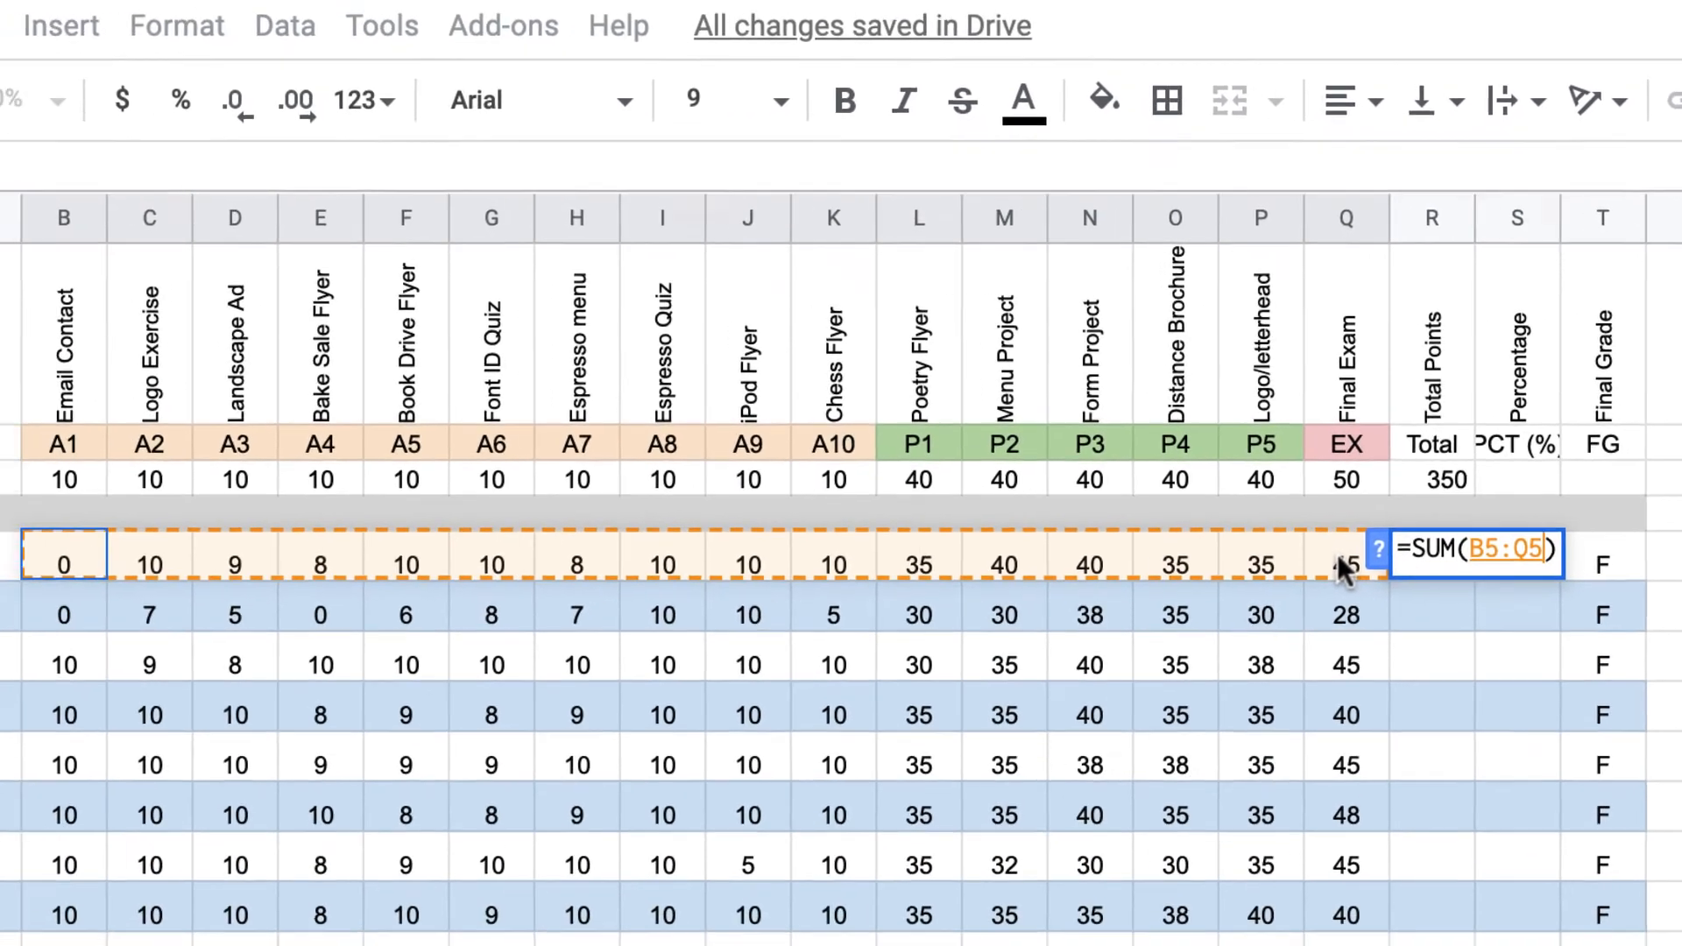
pyautogui.press('Return')
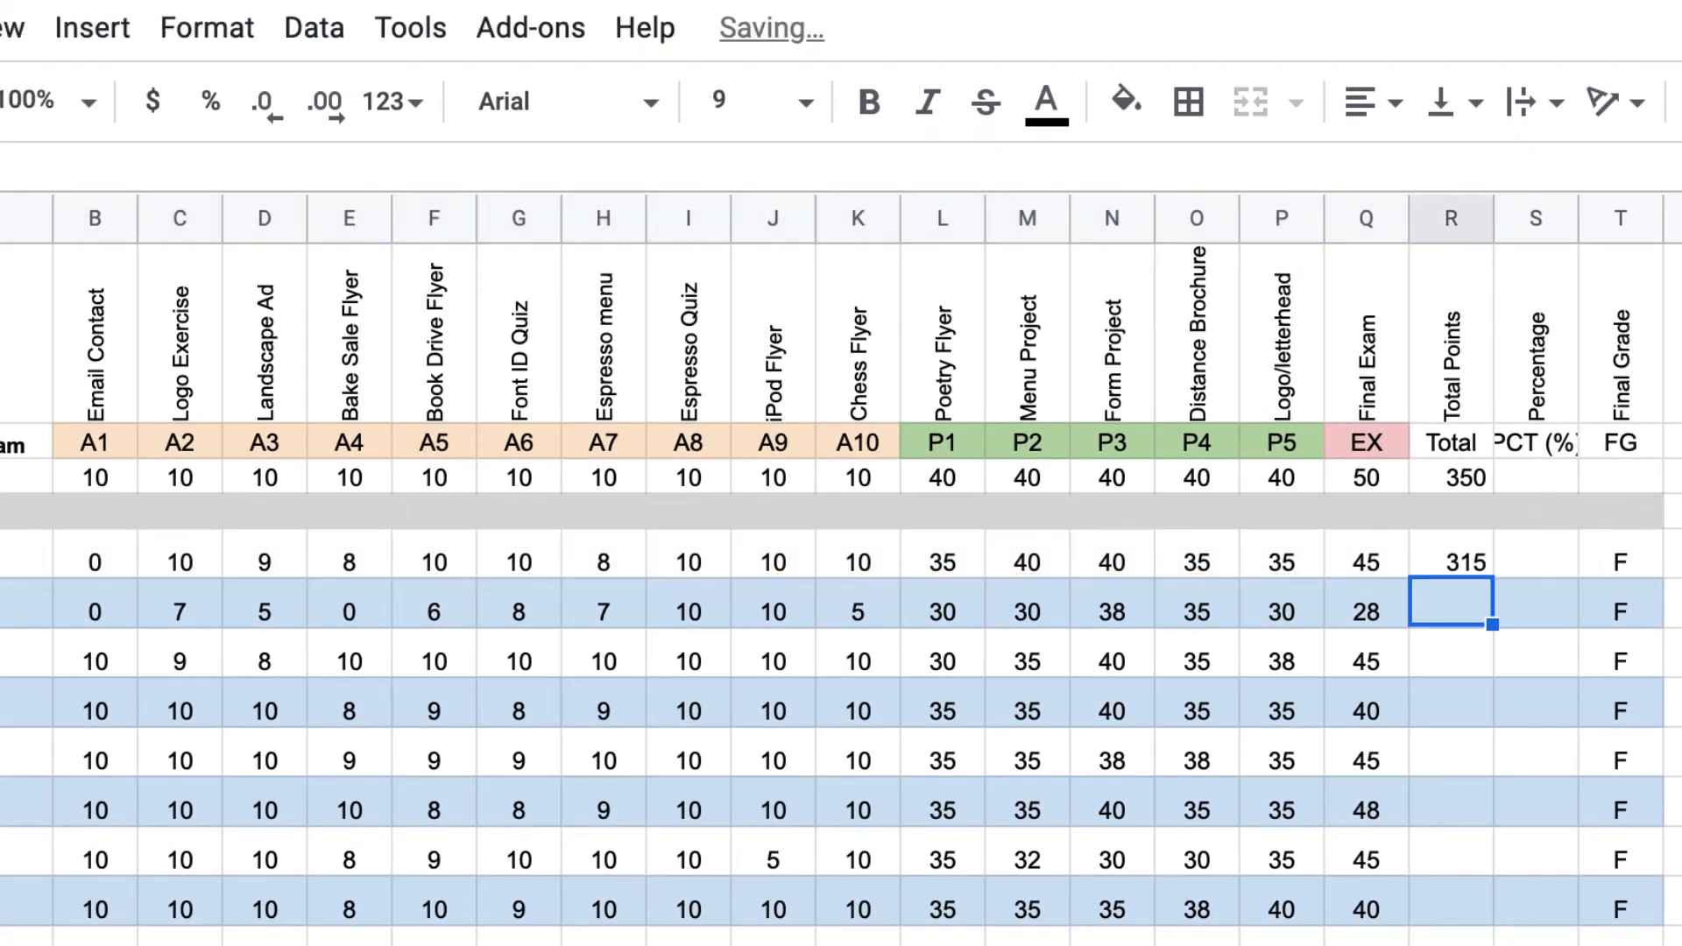
pyautogui.click(1461, 547)
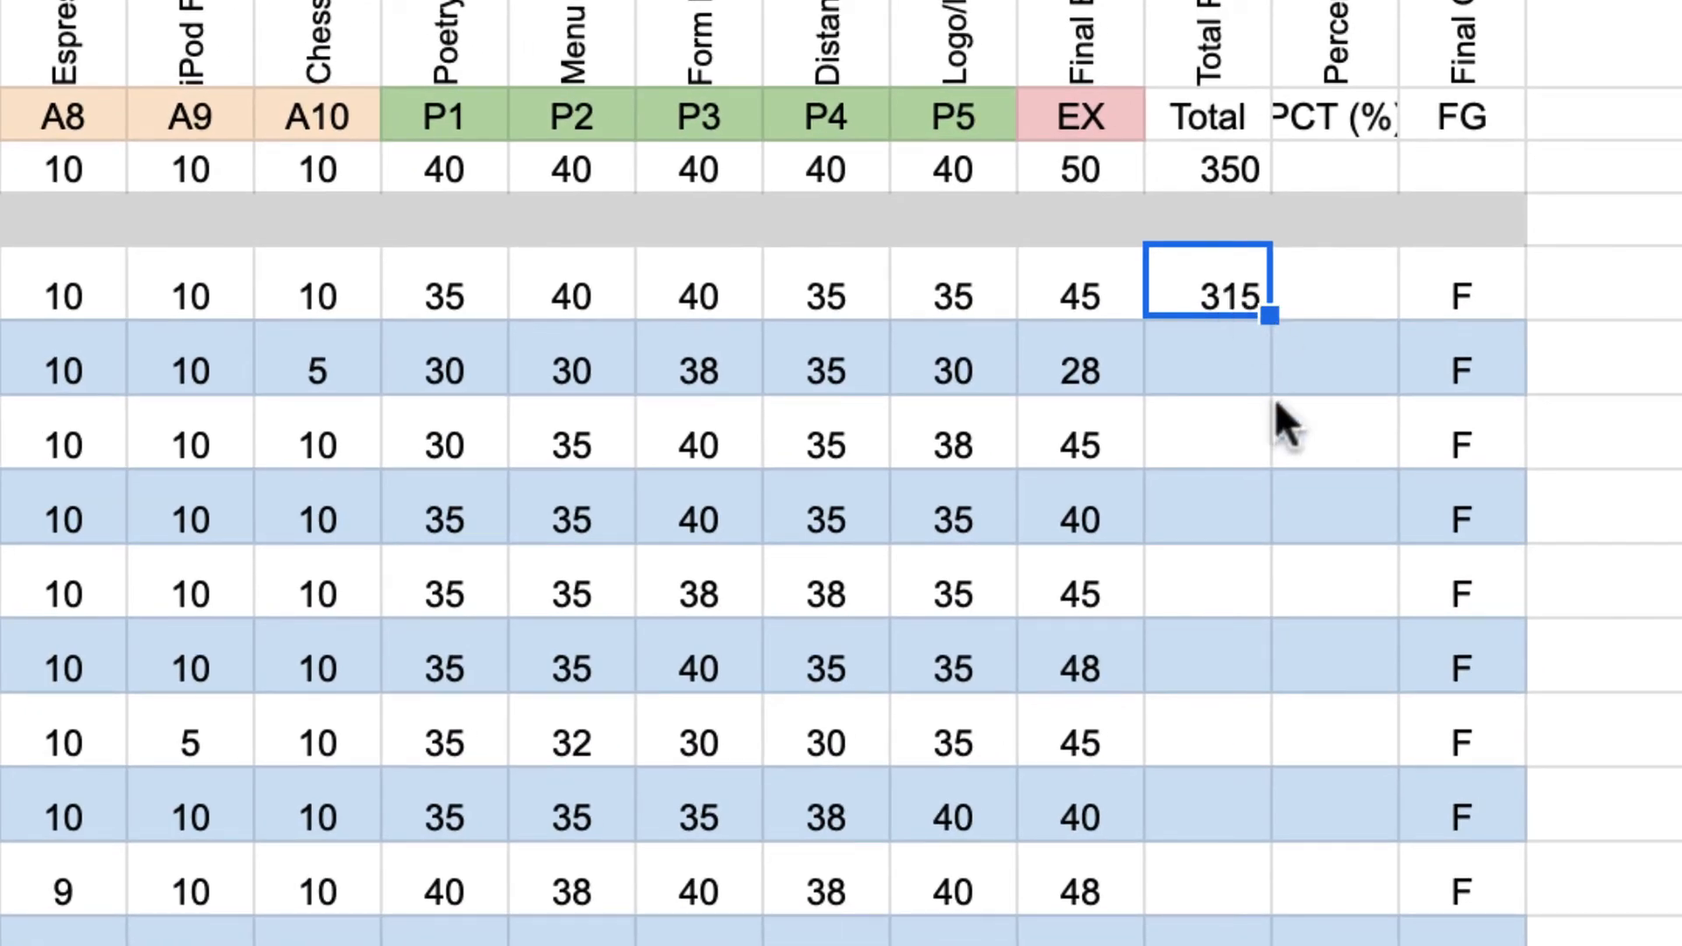
pyautogui.moveTo(1267, 314); pyautogui.dragTo(1250, 931)
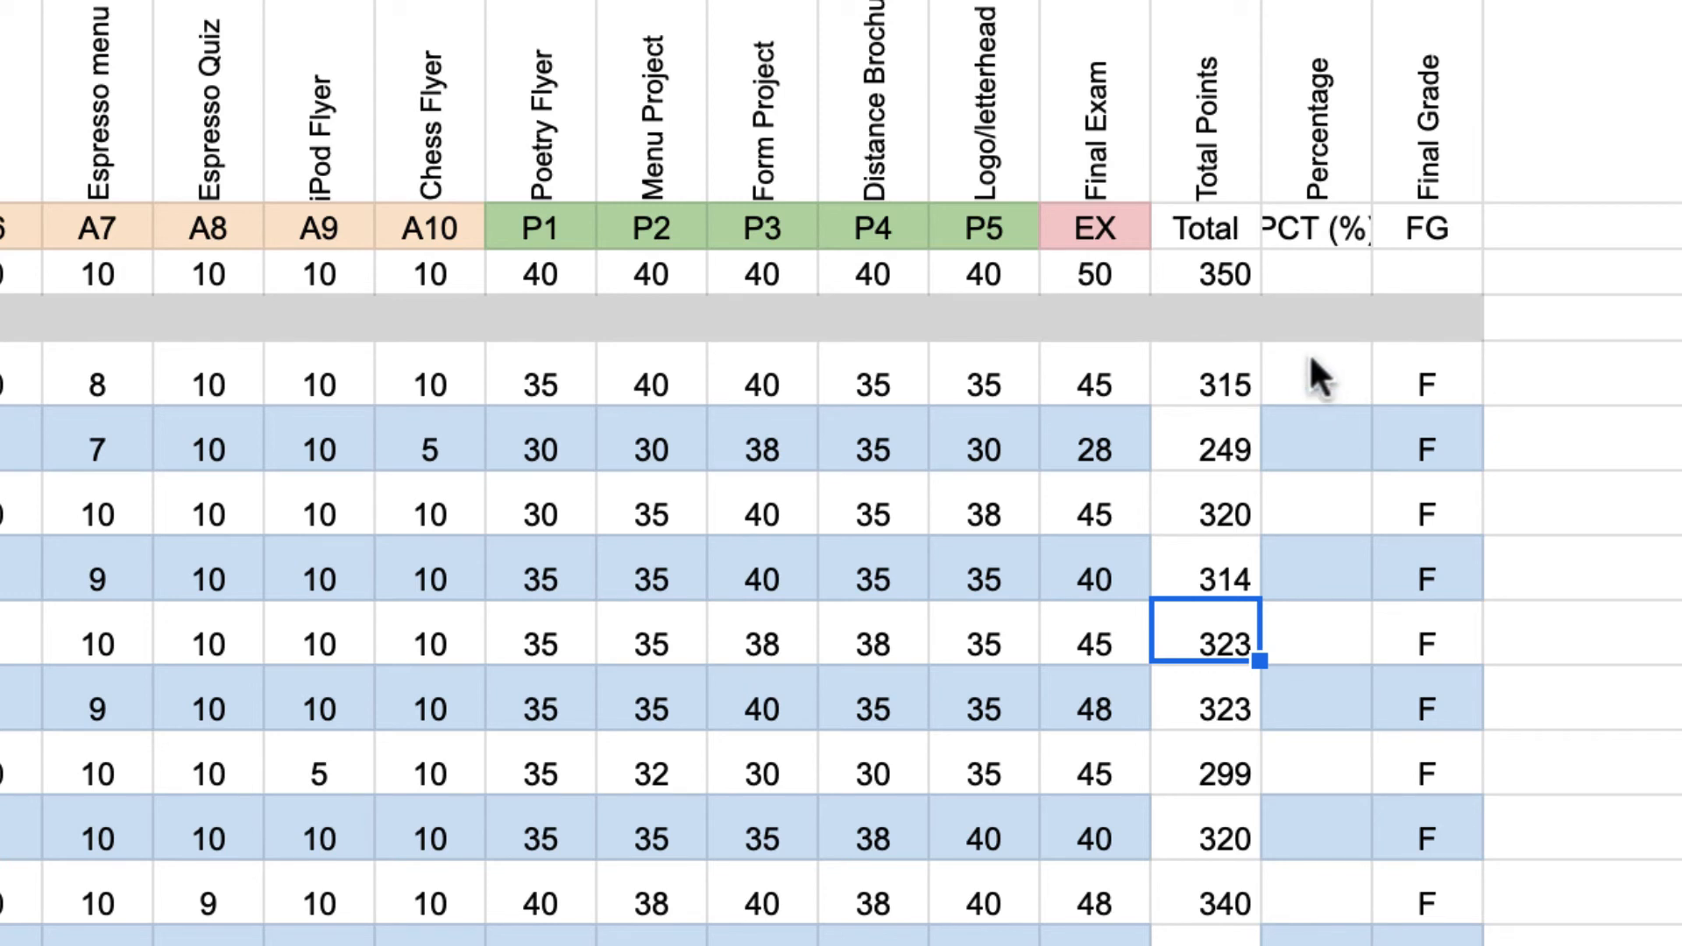
# - Enter the percentage formula =sum(r5/r3) in cell S5
pyautogui.click(1333, 382)
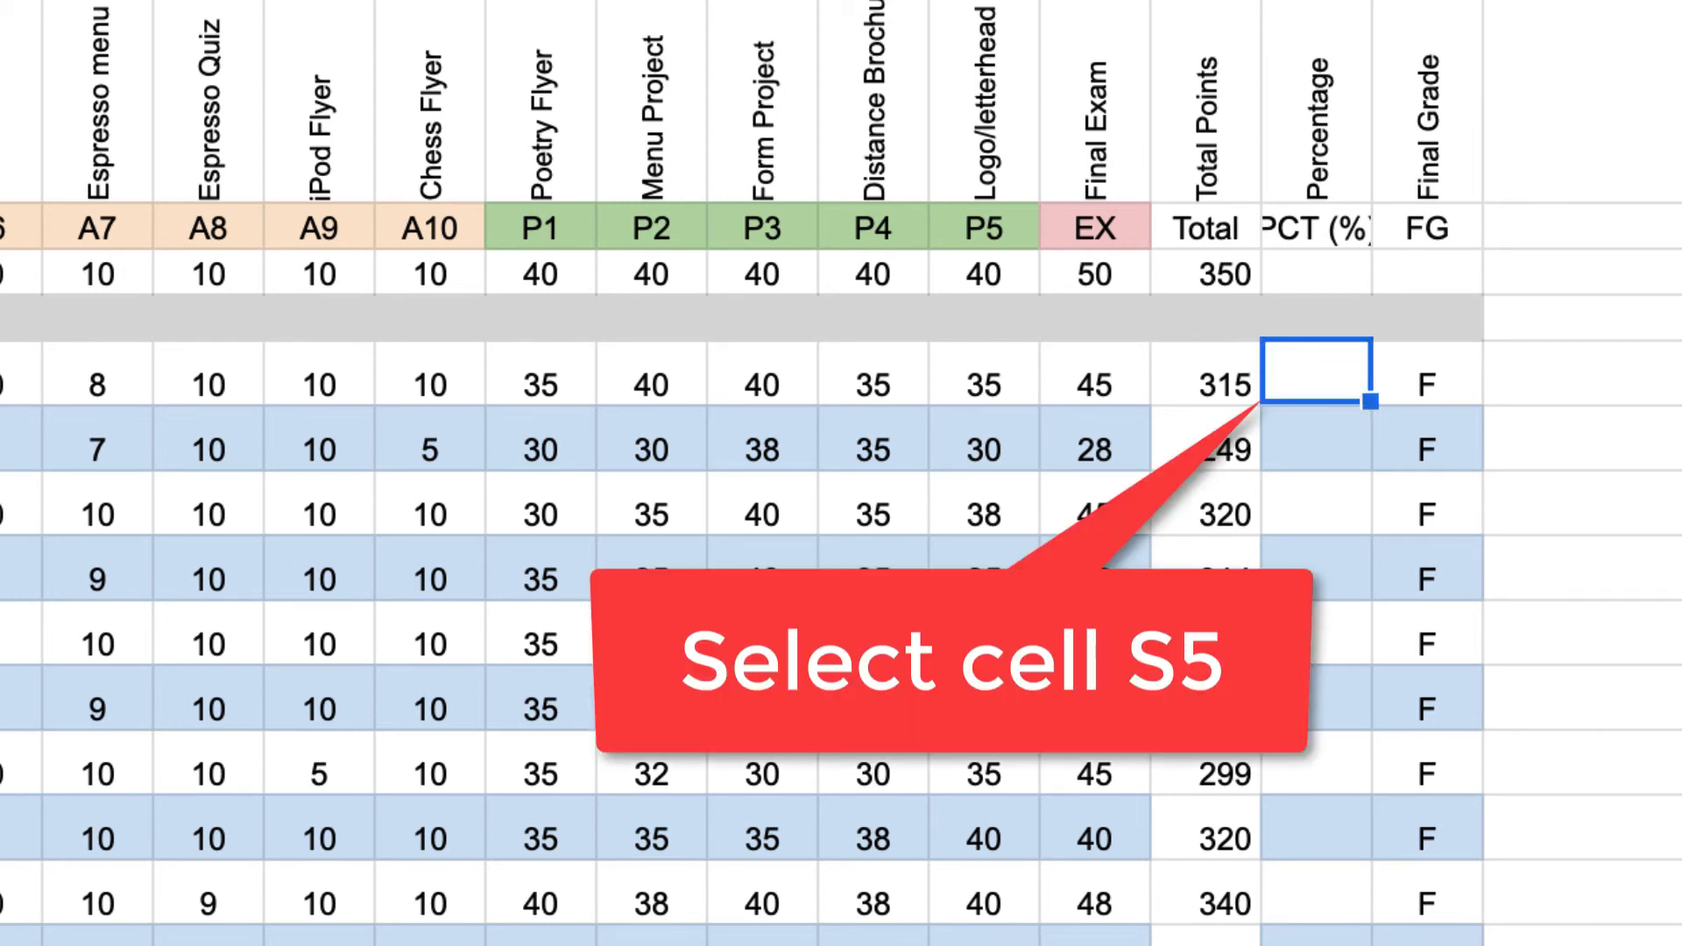
pyautogui.click(1219, 385)
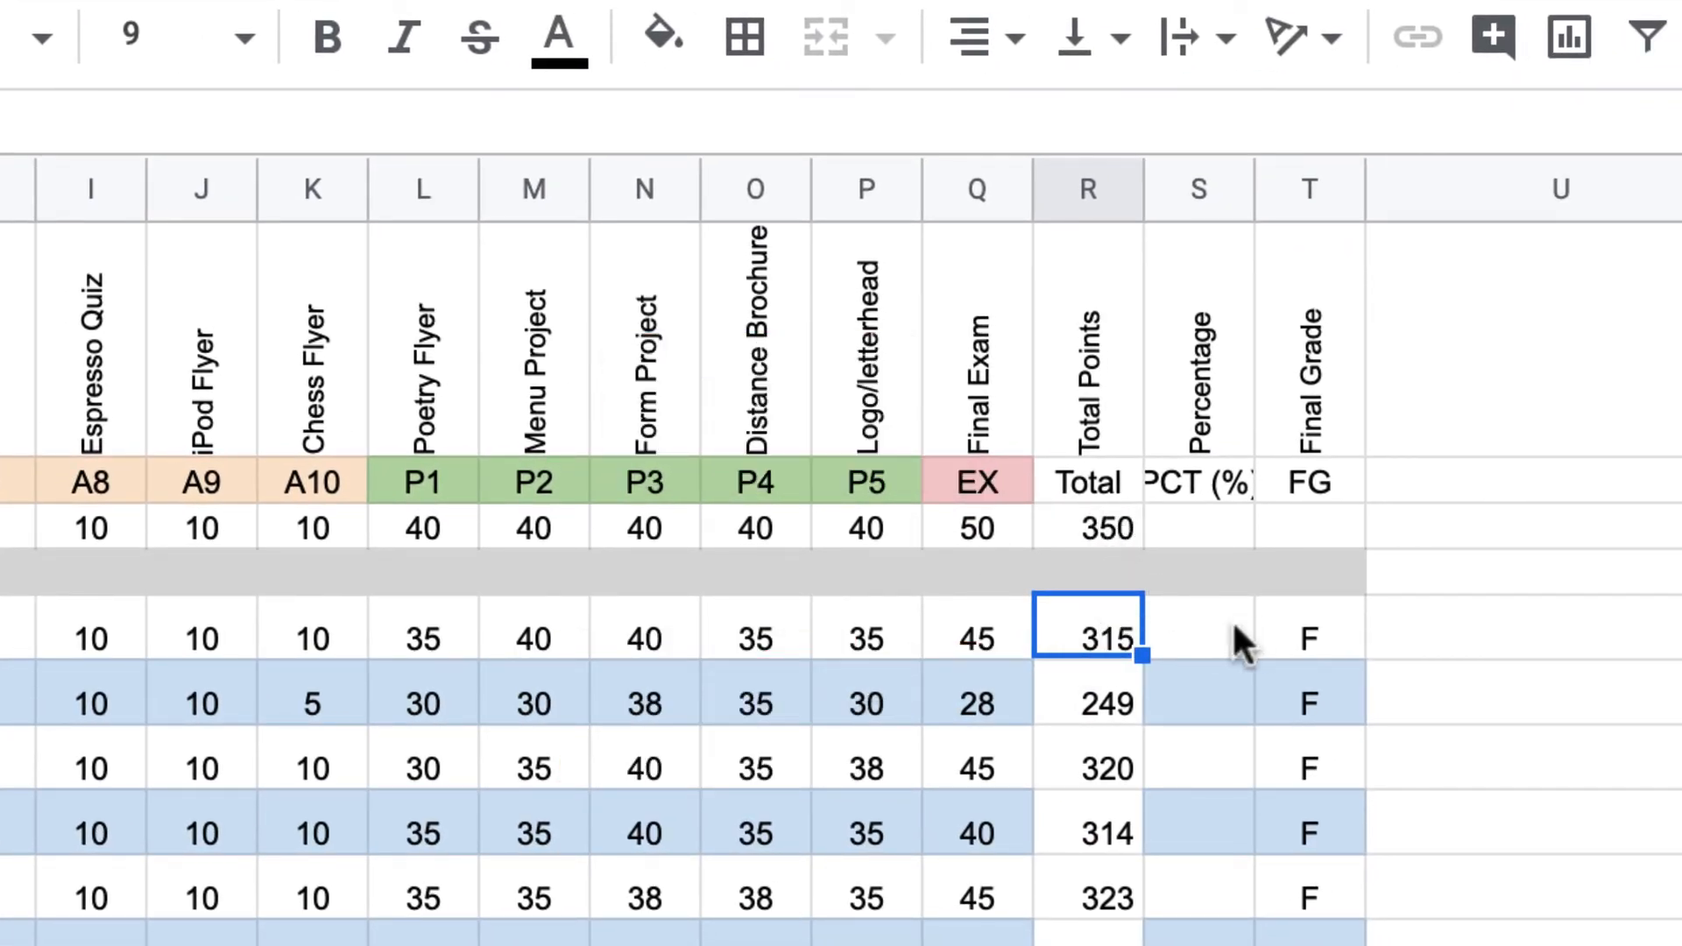
pyautogui.click(1209, 627)
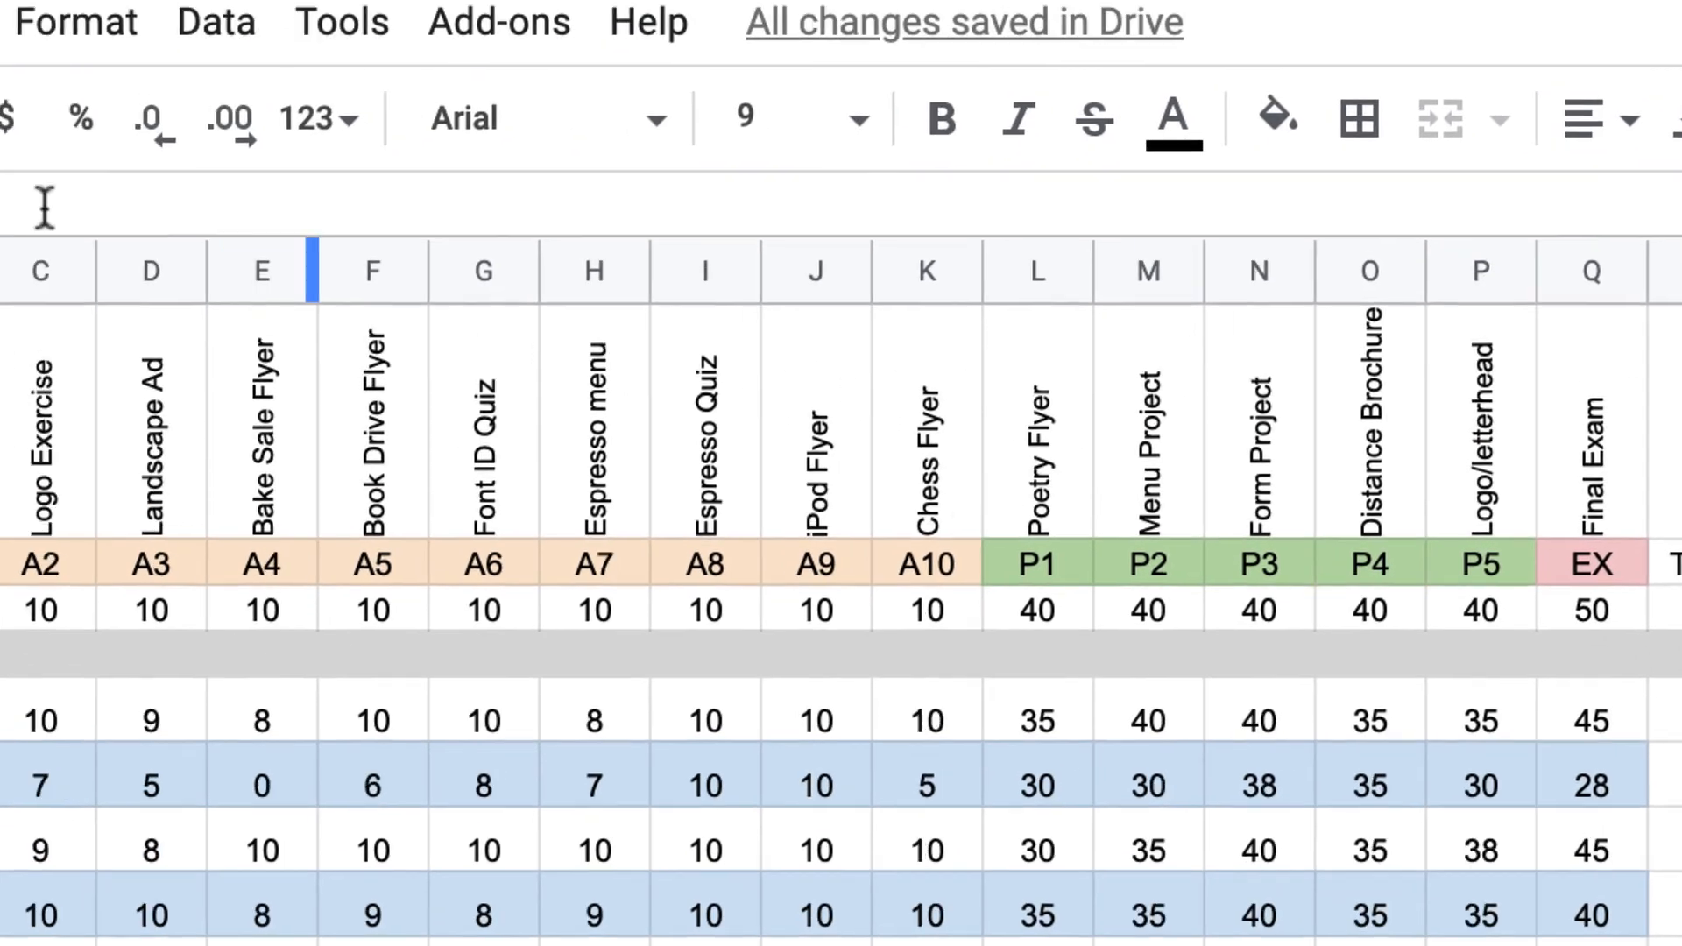
pyautogui.click(659, 290)
pyautogui.write('=sum(')
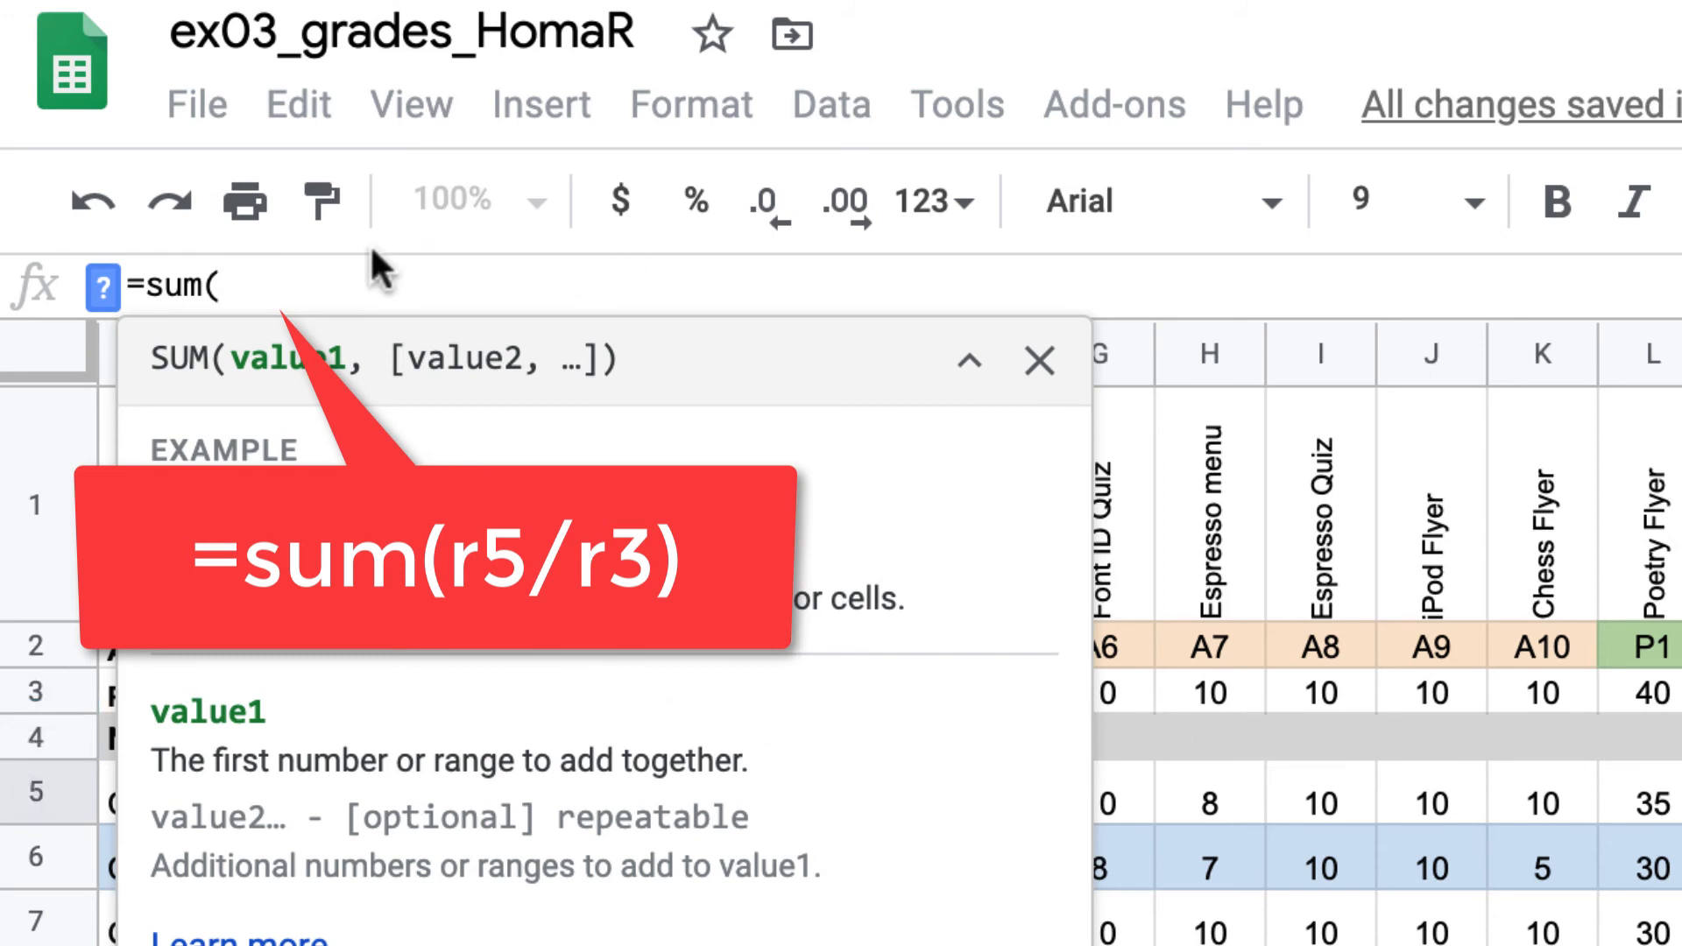
pyautogui.write('r5')
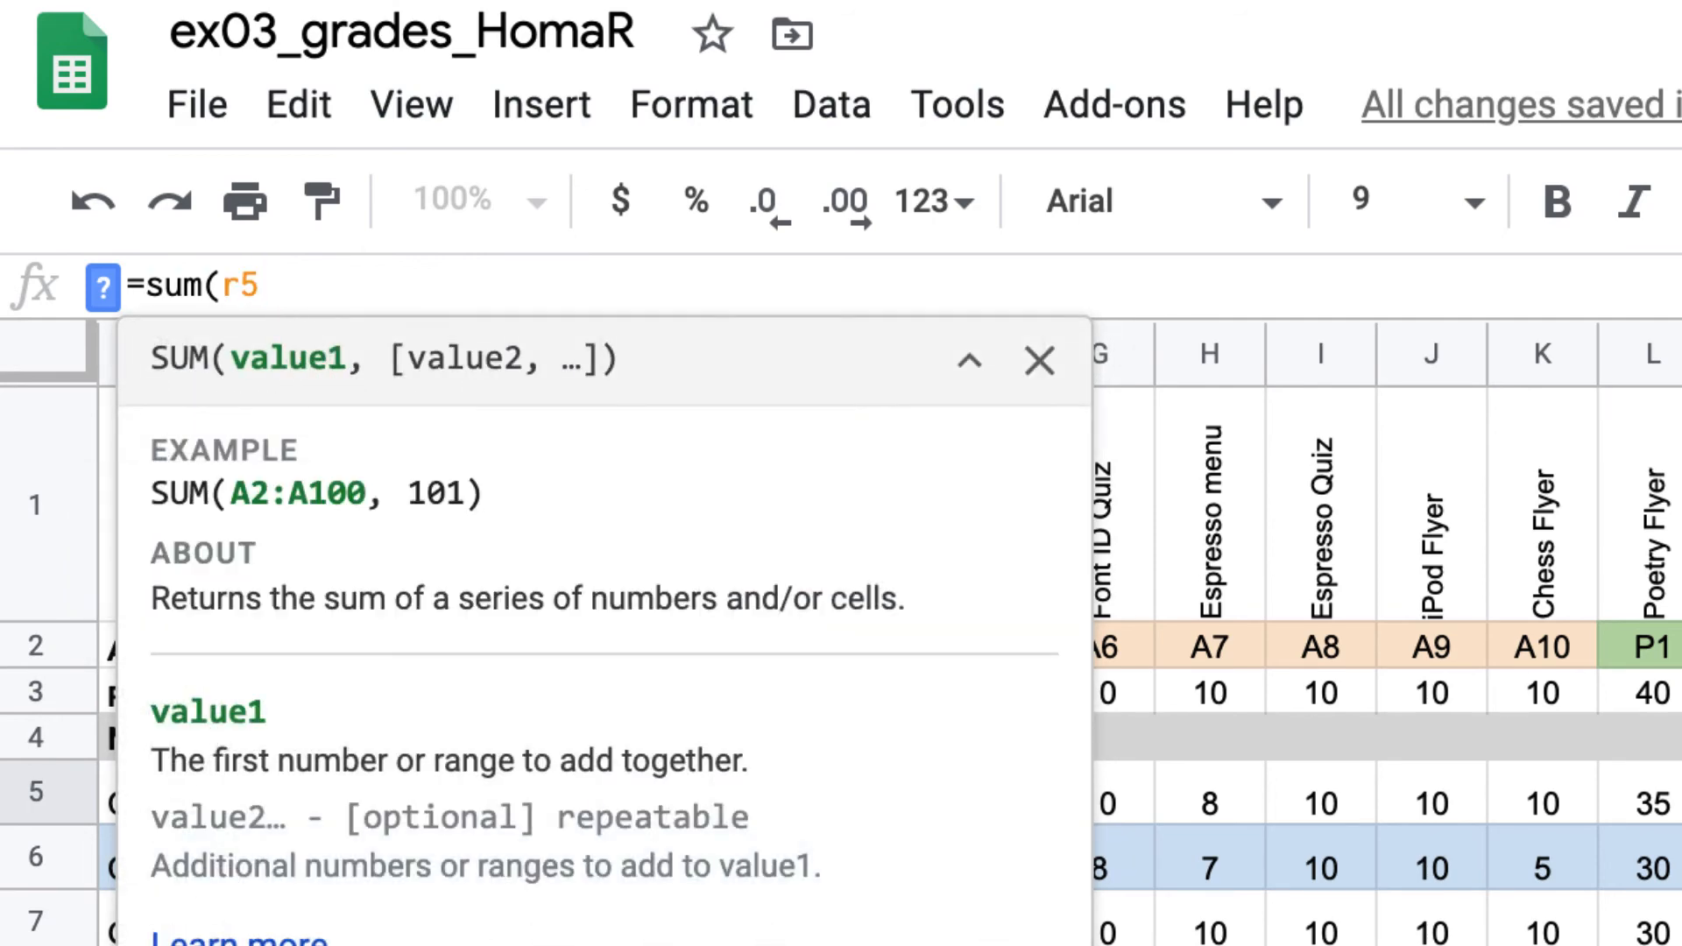
pyautogui.write('/')
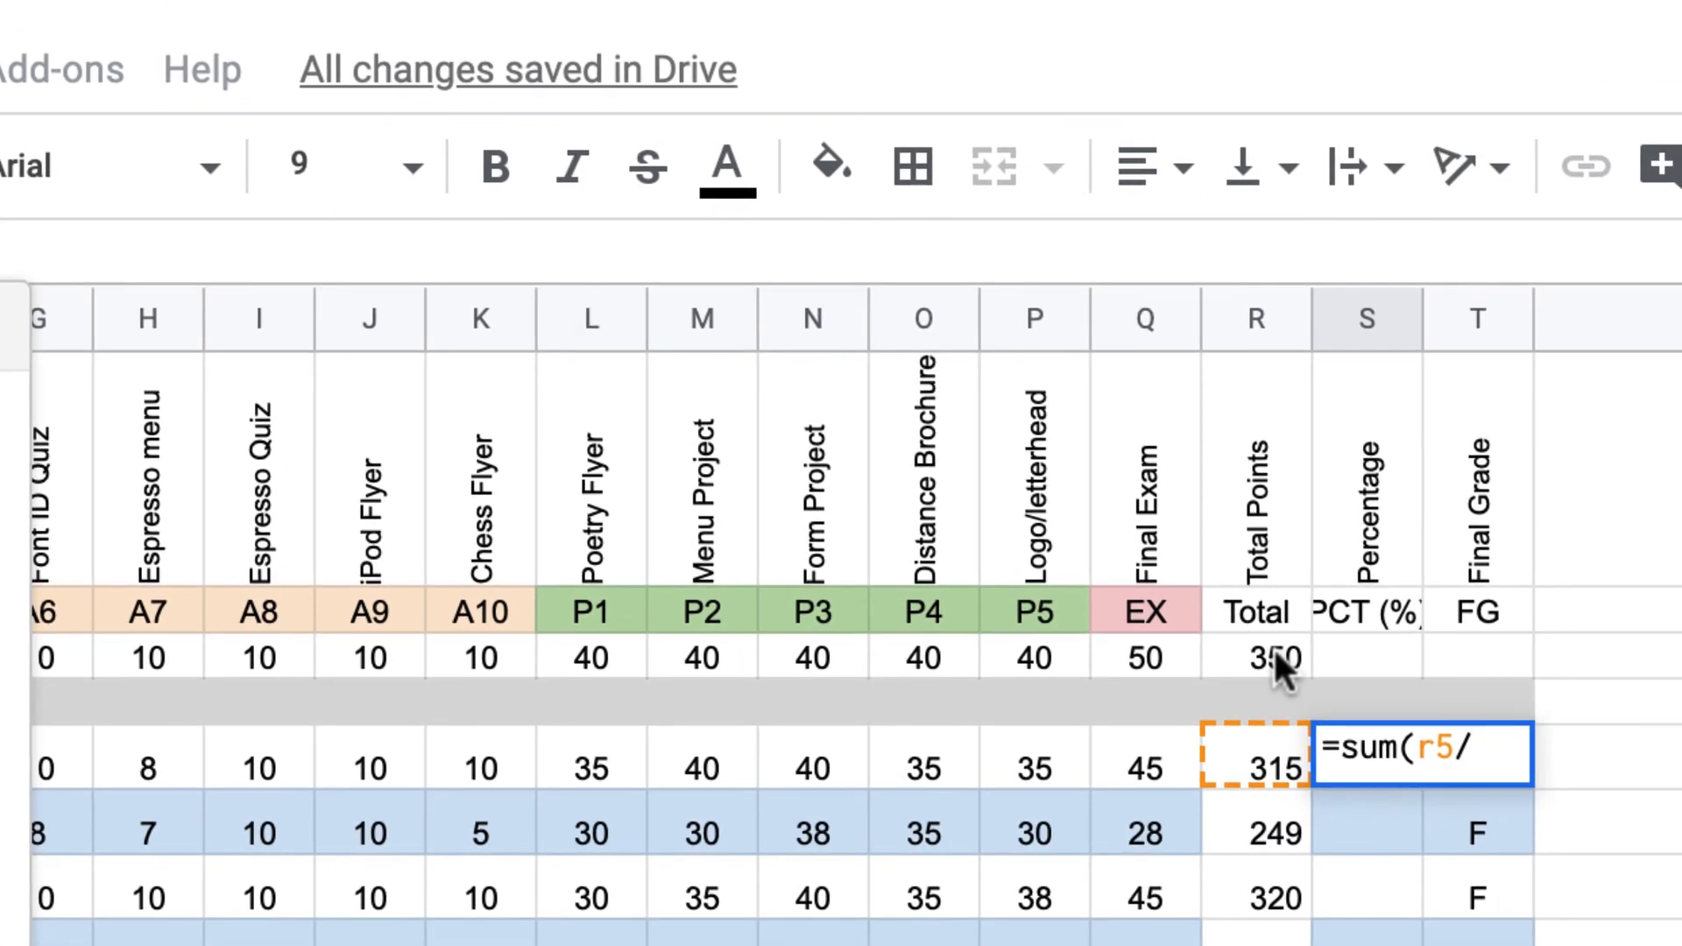
pyautogui.write('r3')
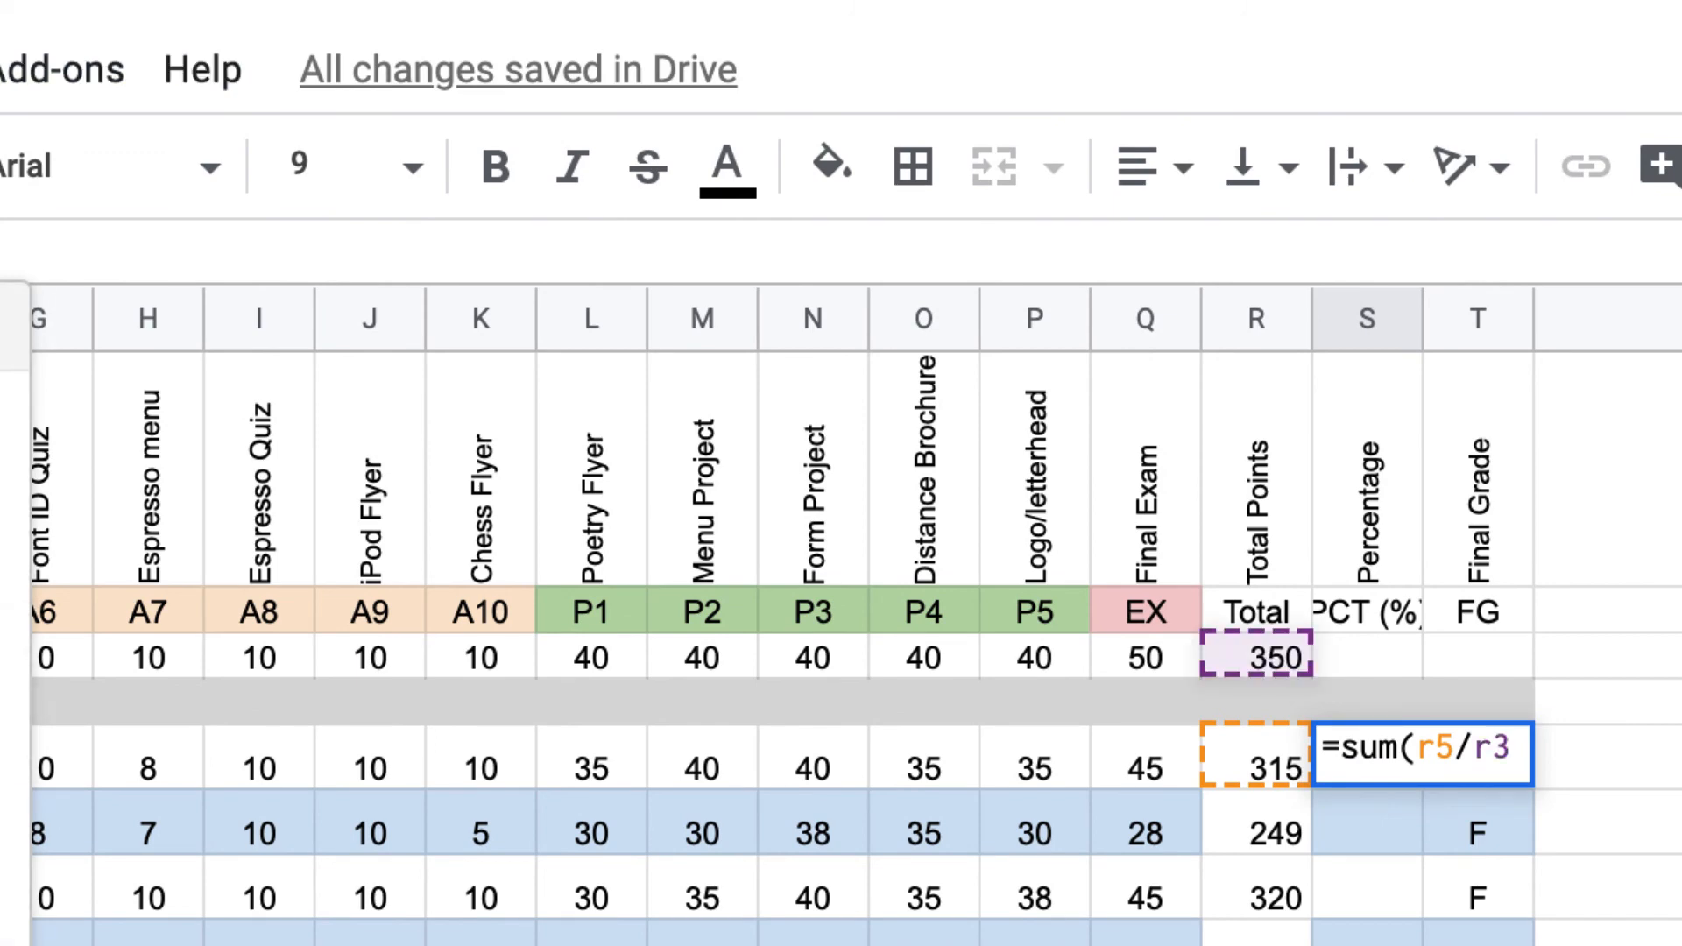
pyautogui.write(')')
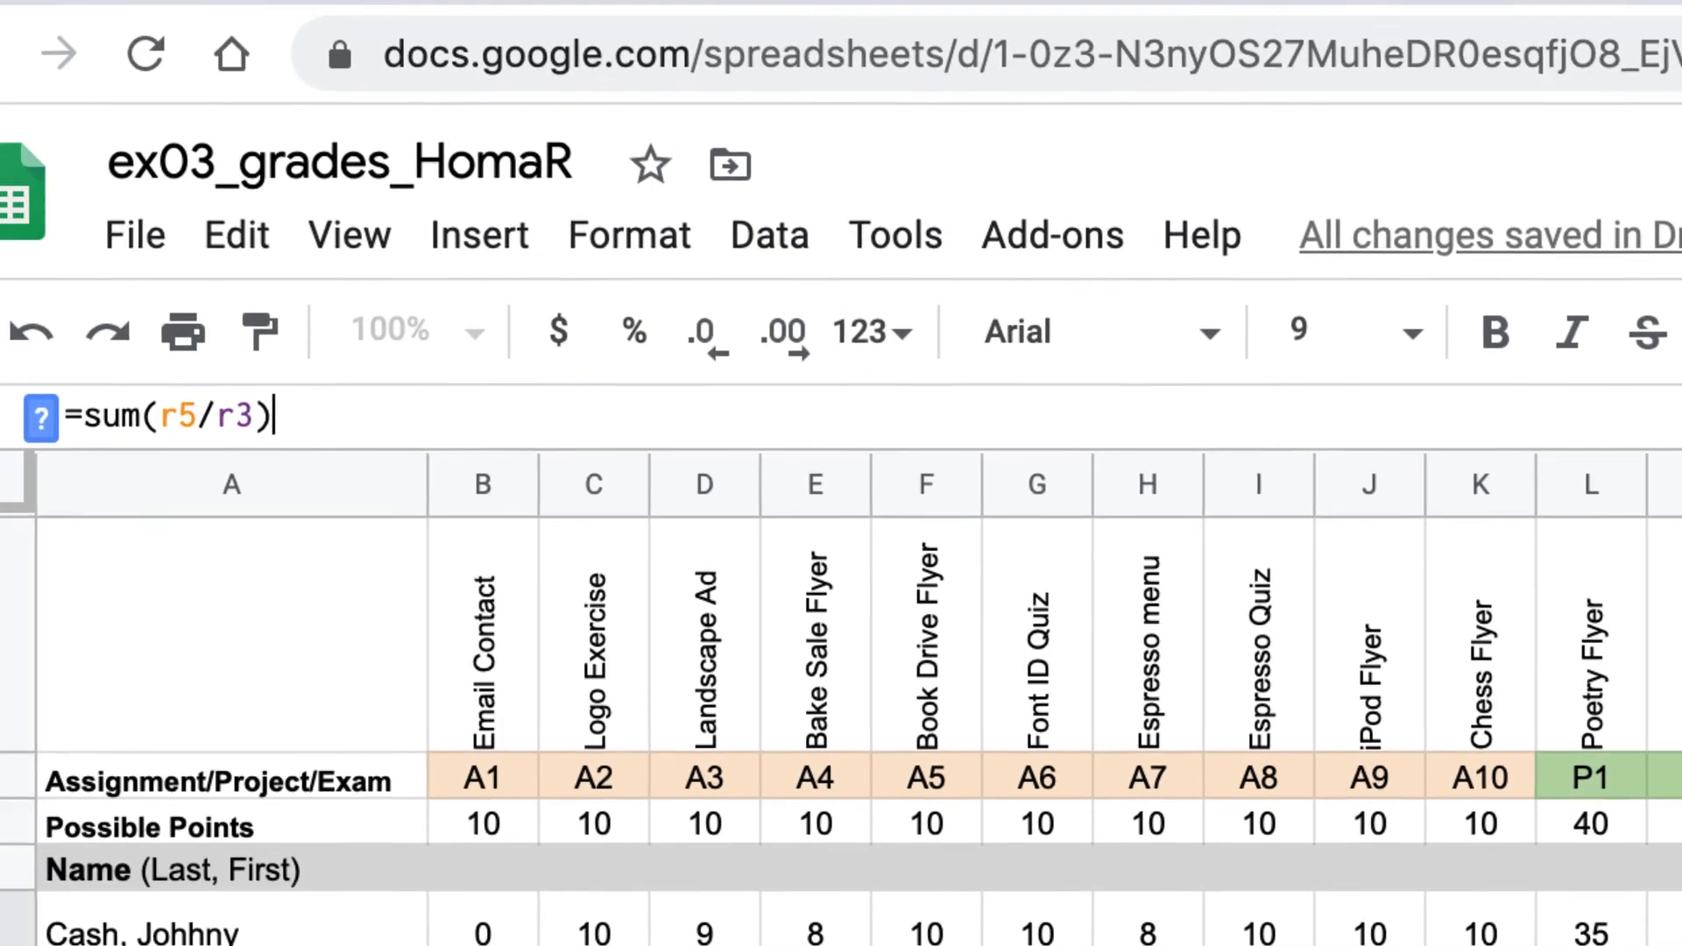
pyautogui.press('Return')
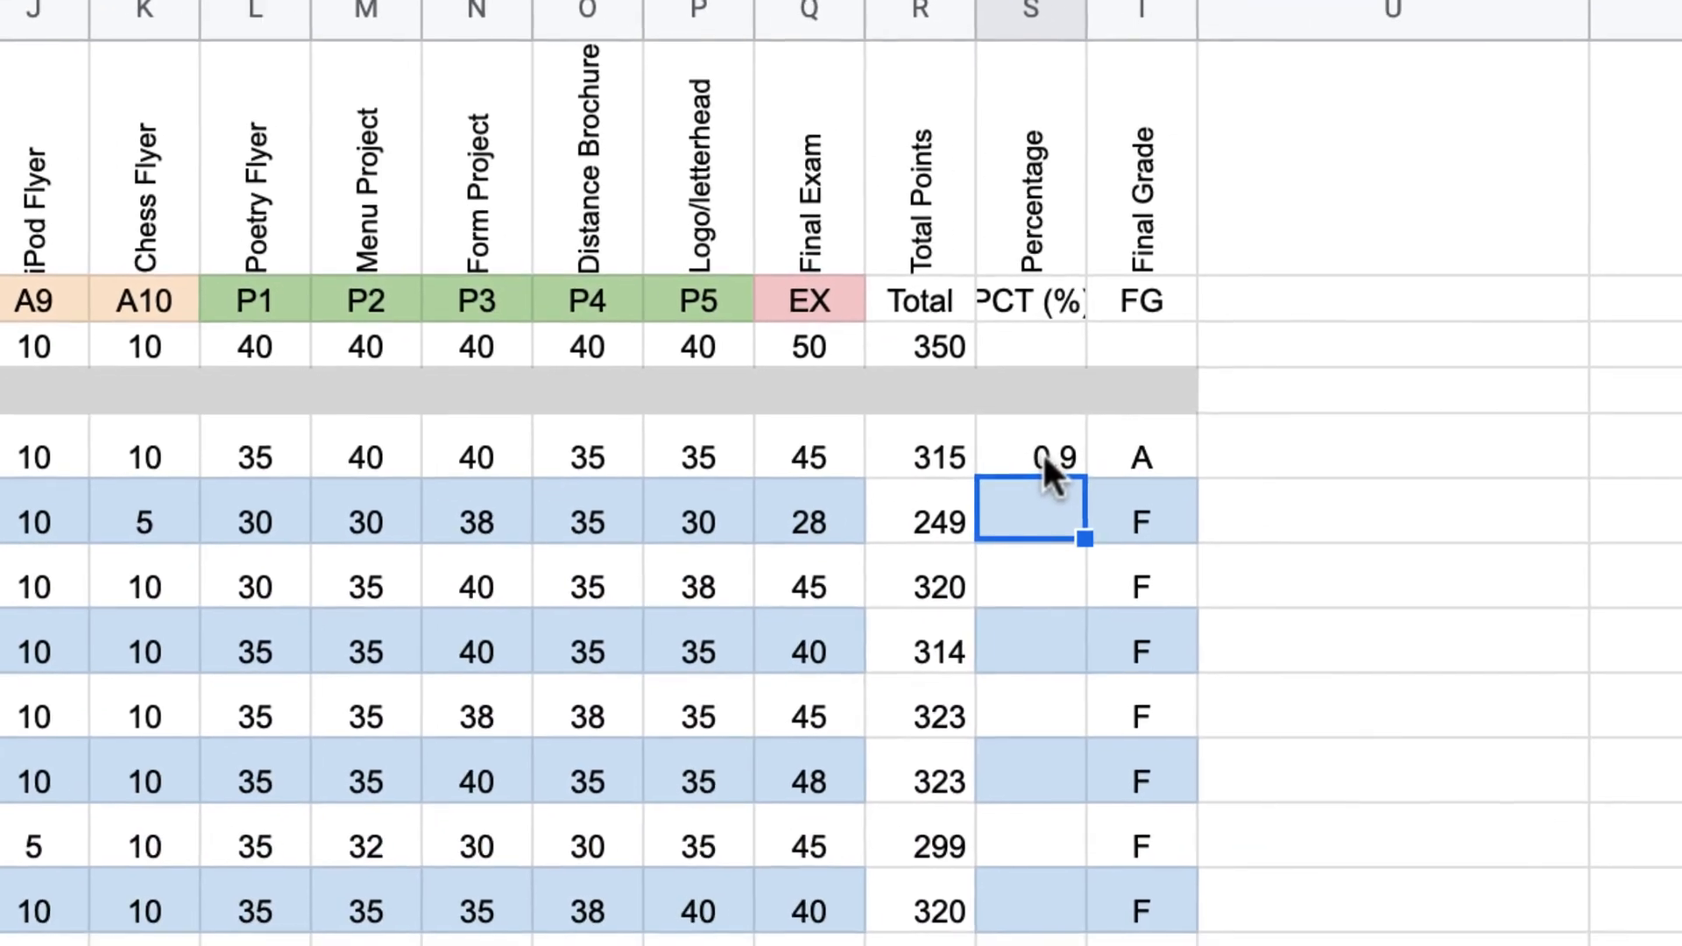
# - Format S5 as a percentage with one decimal place and widen column S slightly to fit its PCT (%) heading
pyautogui.click(1040, 454)
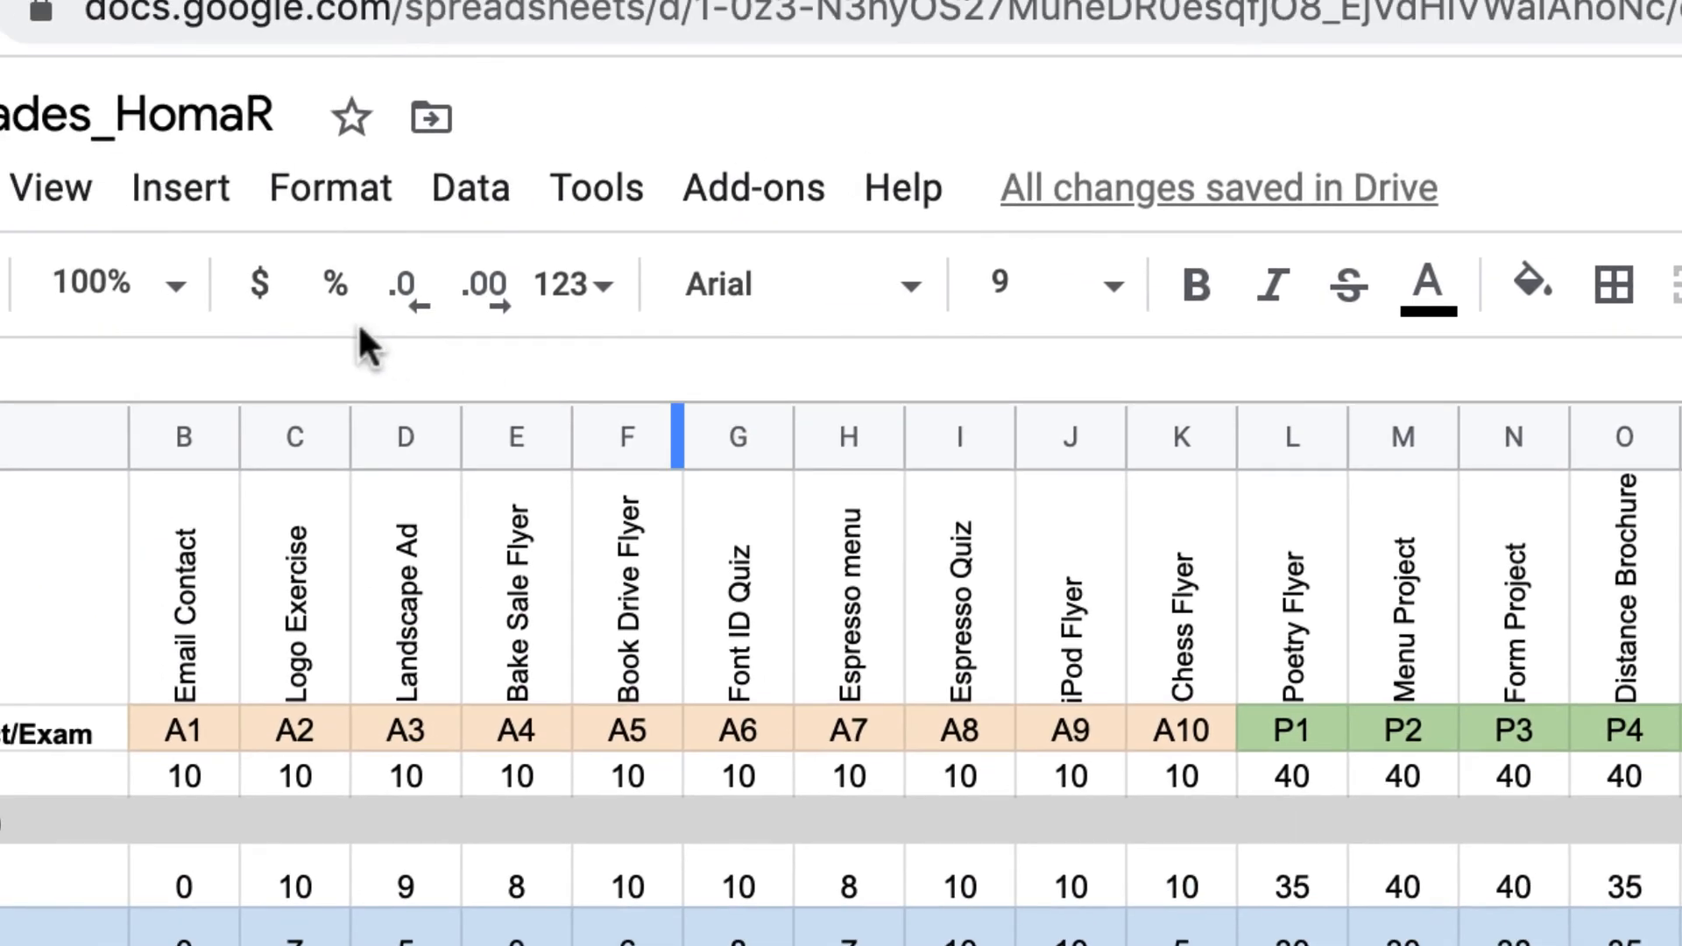
pyautogui.click(336, 282)
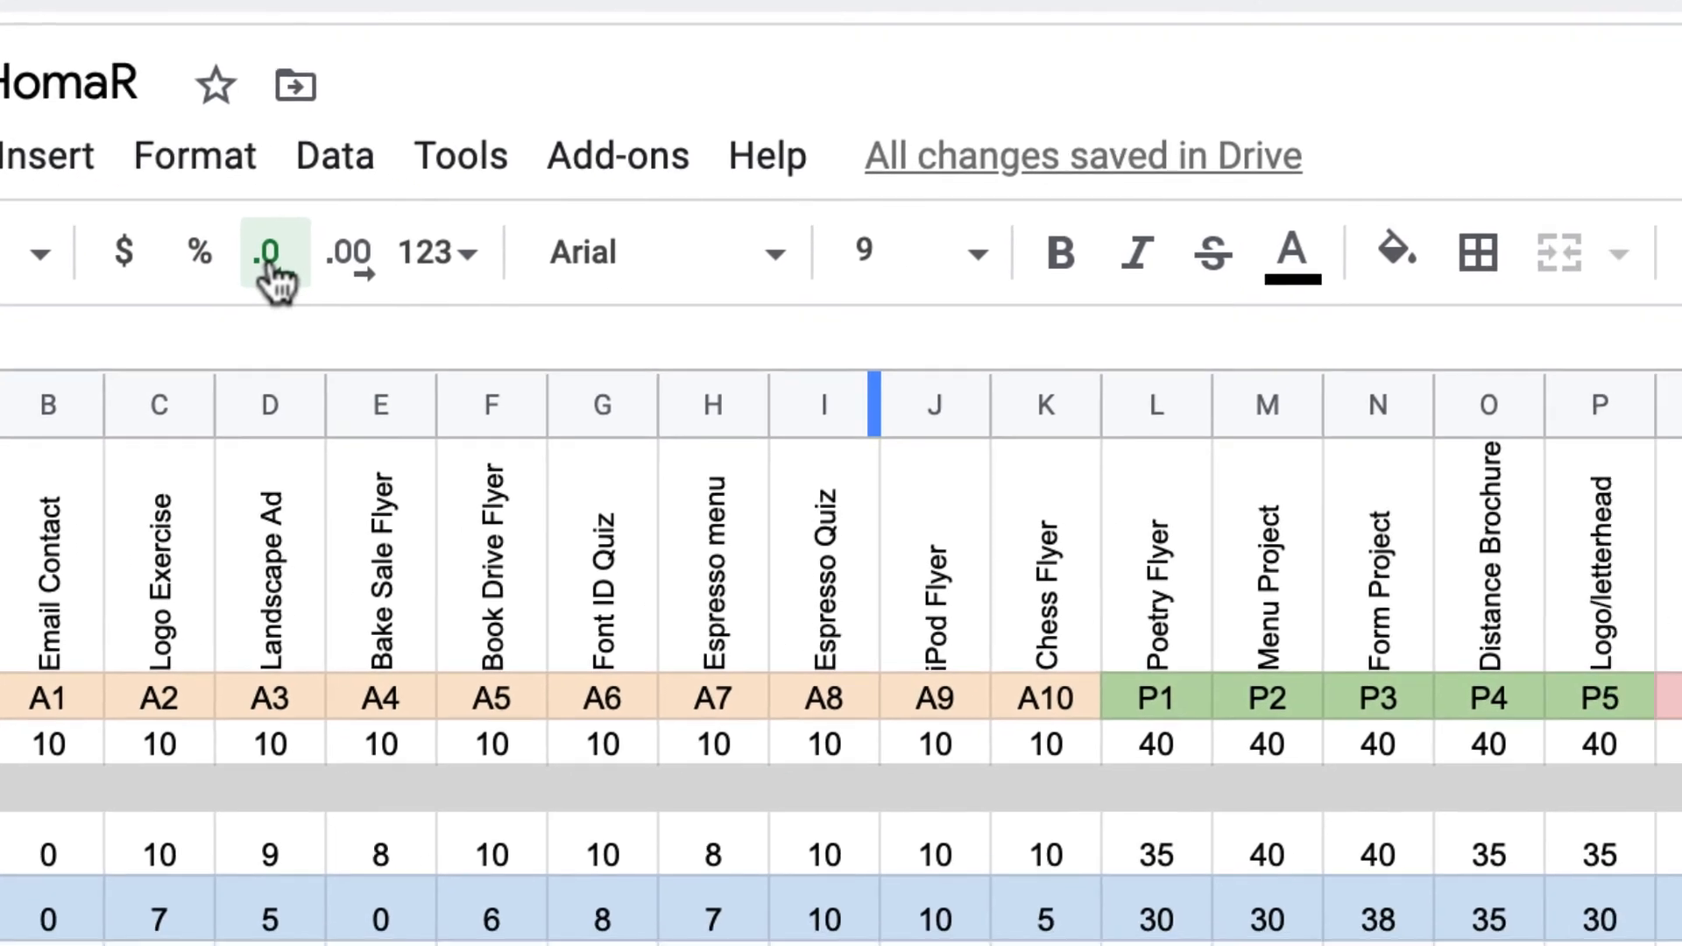
pyautogui.click(404, 287)
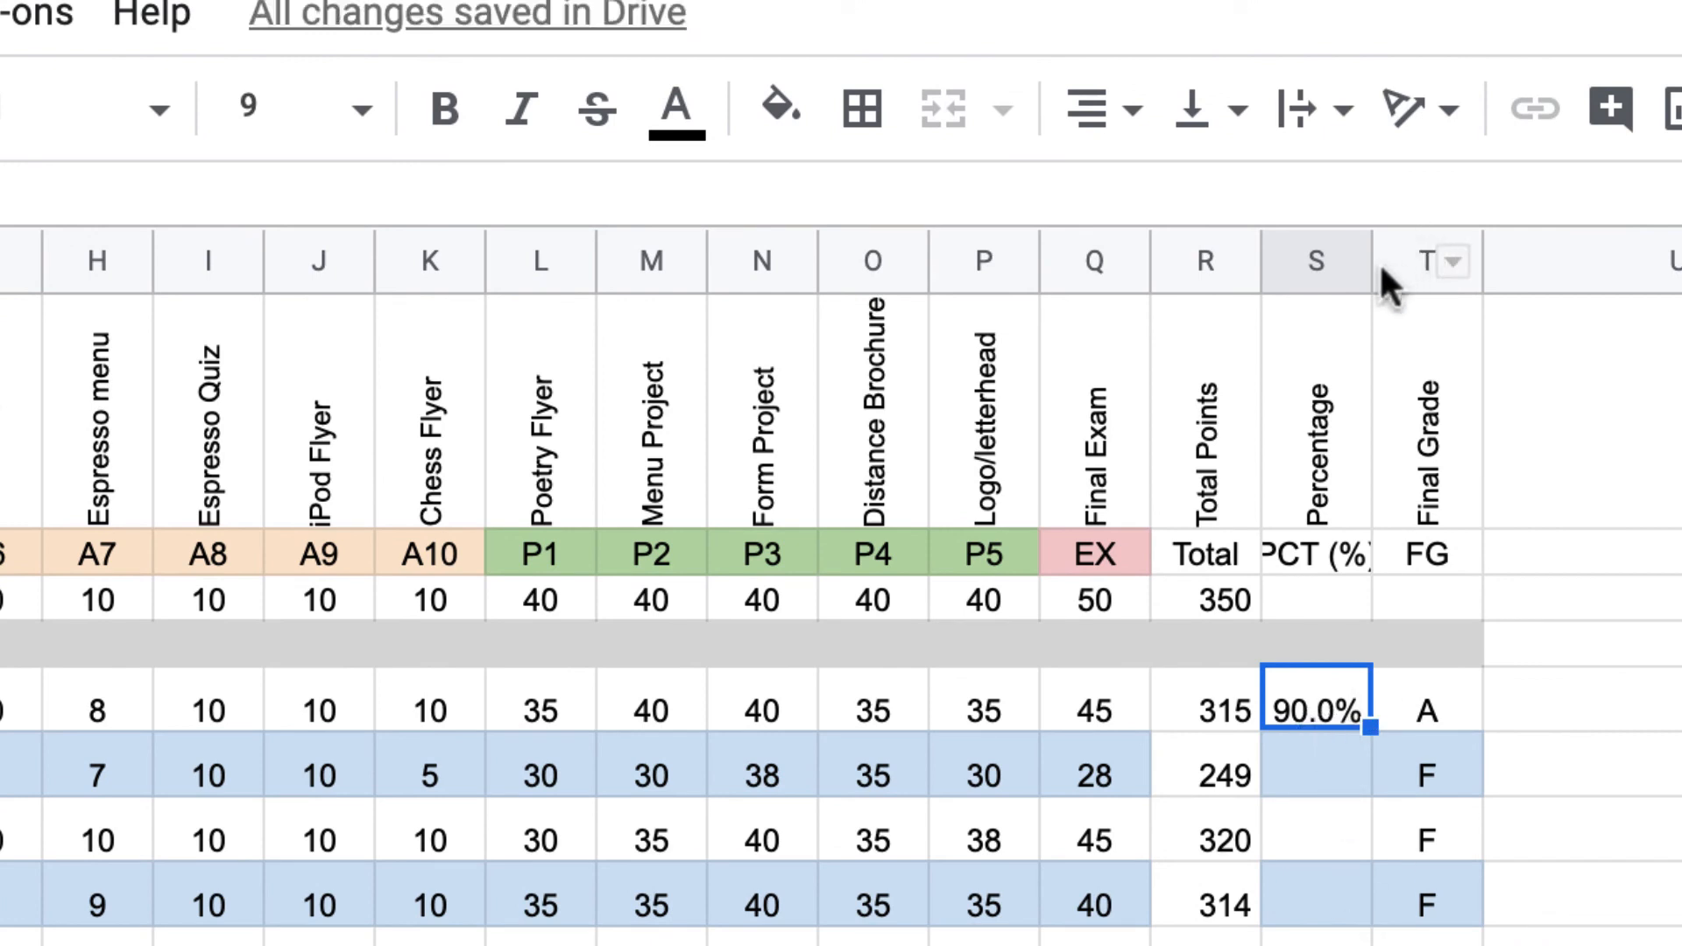
pyautogui.moveTo(1371, 261); pyautogui.dragTo(1386, 263)
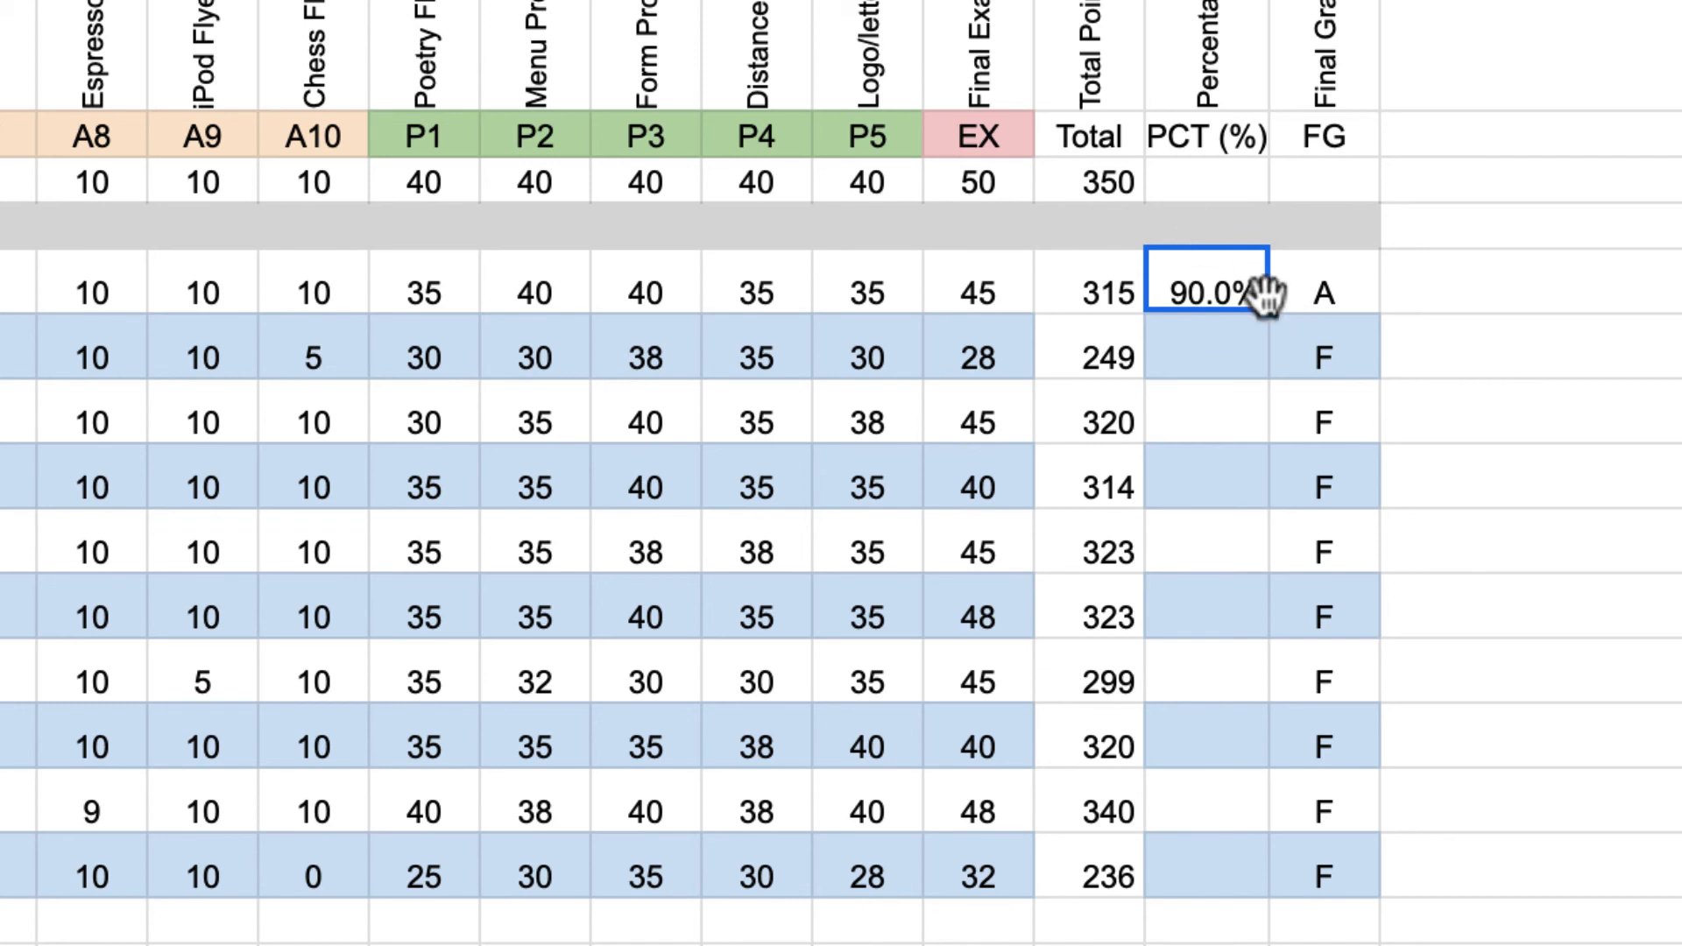
# - Copy the percentage formula from S5 down through S14
pyautogui.moveTo(1267, 320); pyautogui.dragTo(1295, 883)
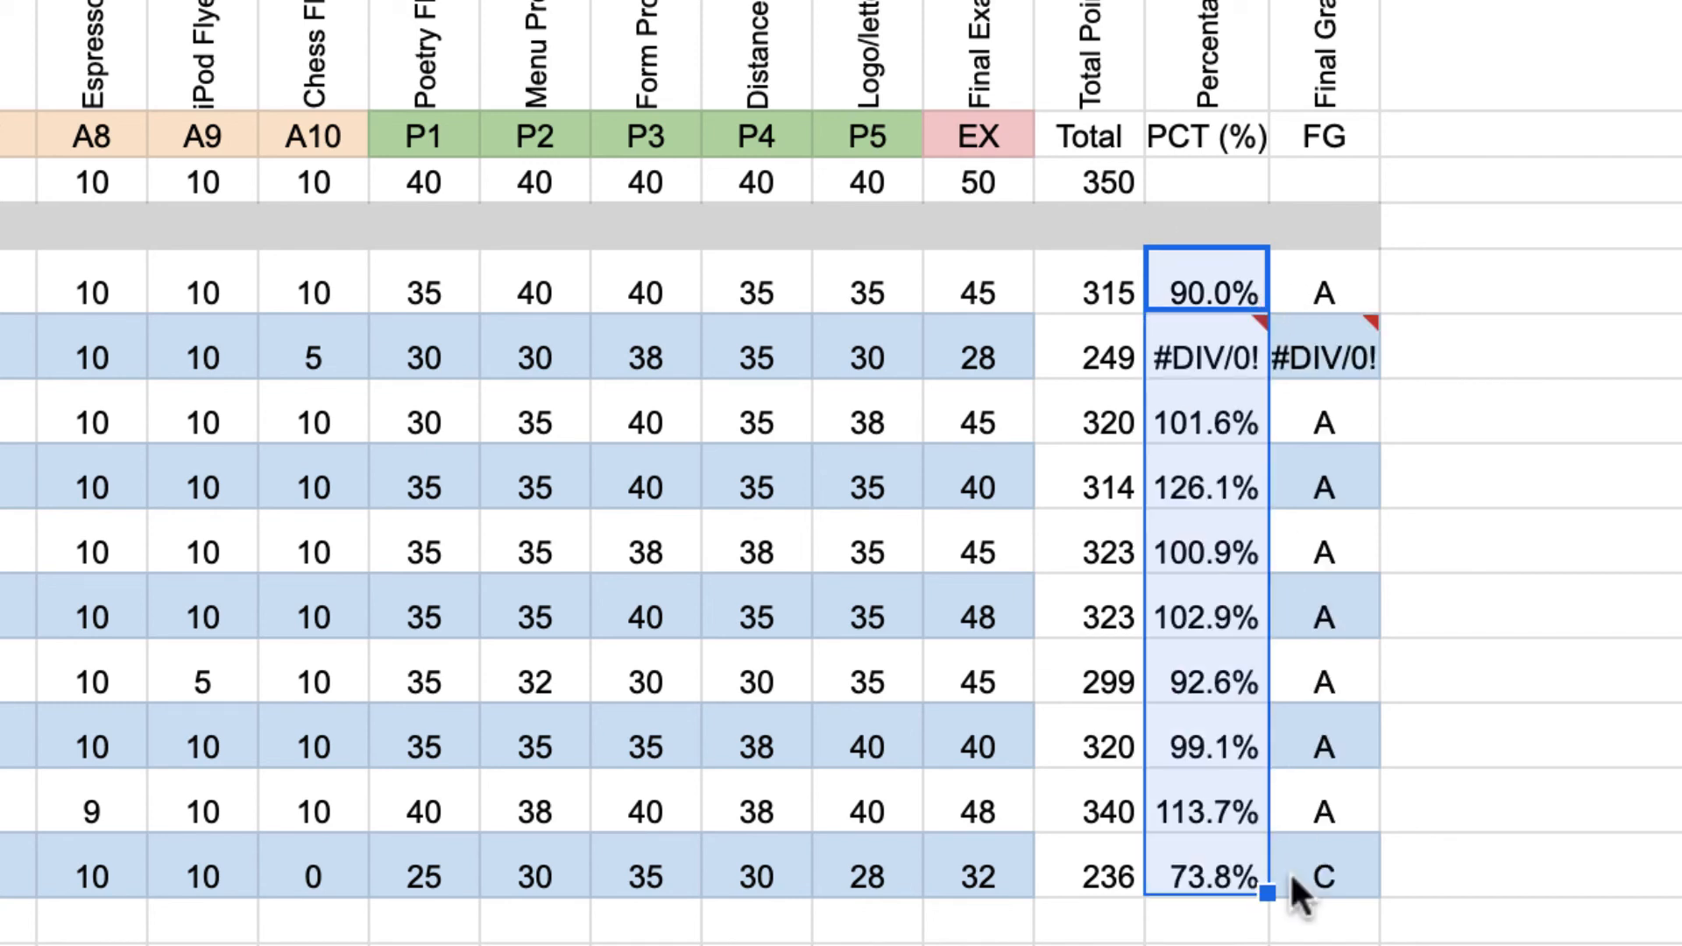
pyautogui.moveTo(1223, 343)
pyautogui.click(1513, 331)
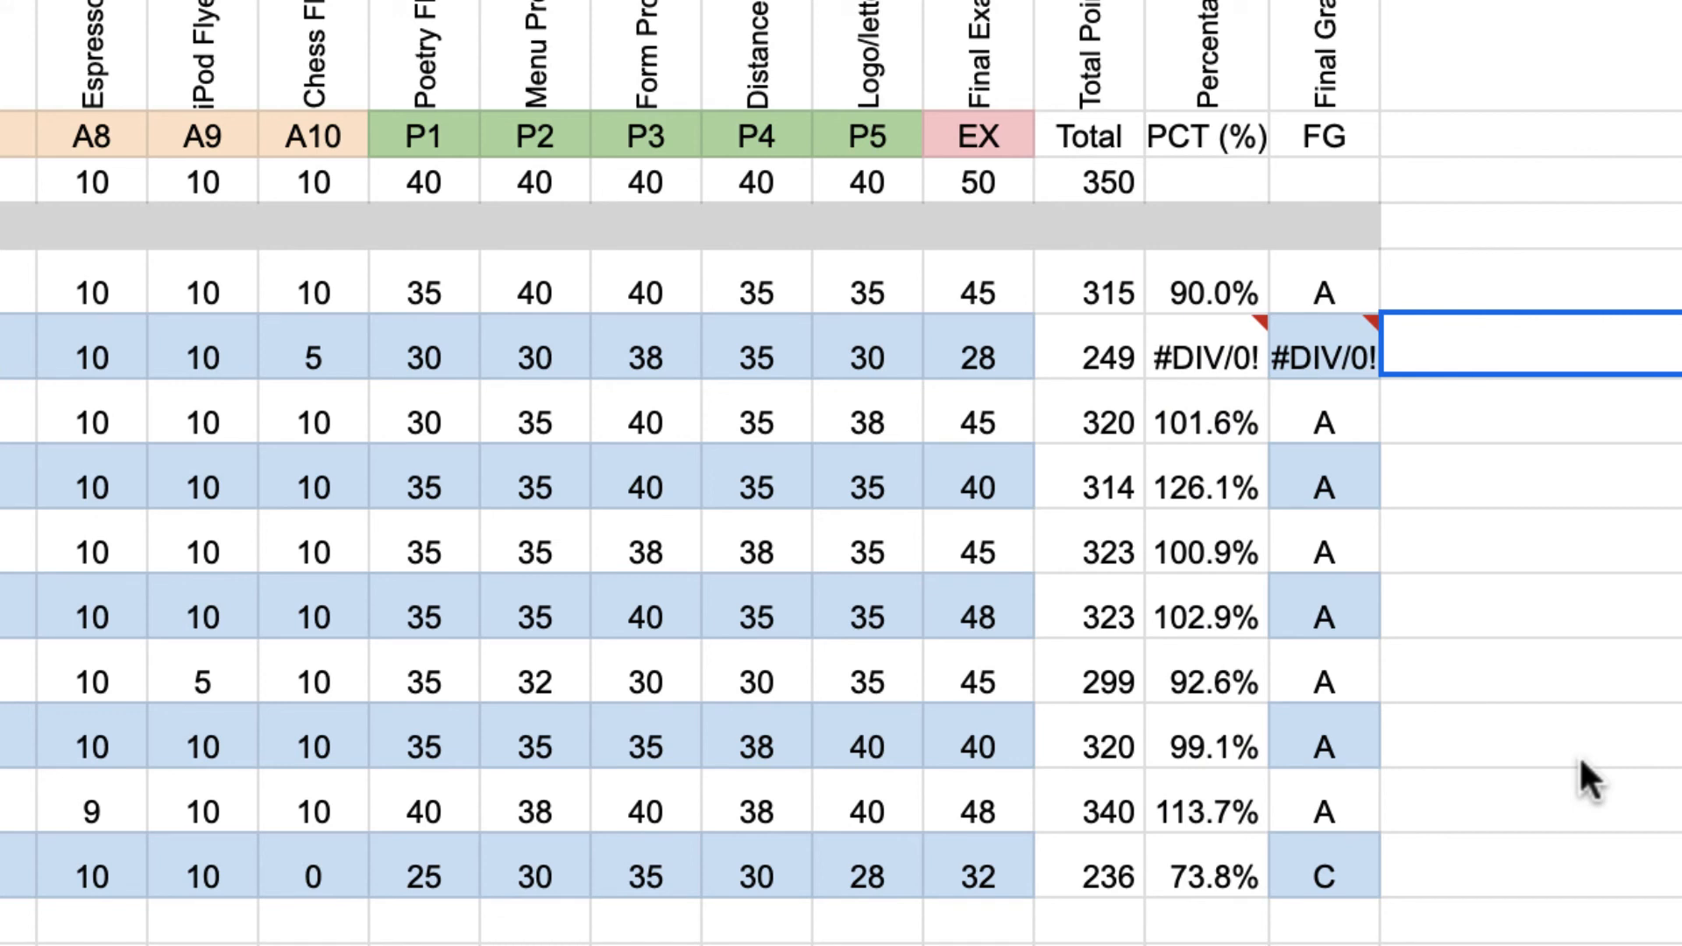
# - Undo the copied percentage formulas and change the formula in S5 to =sum(R5/$R$3) with an absolute reference to the total points
pyautogui.hotkey('ctrl', 'z')
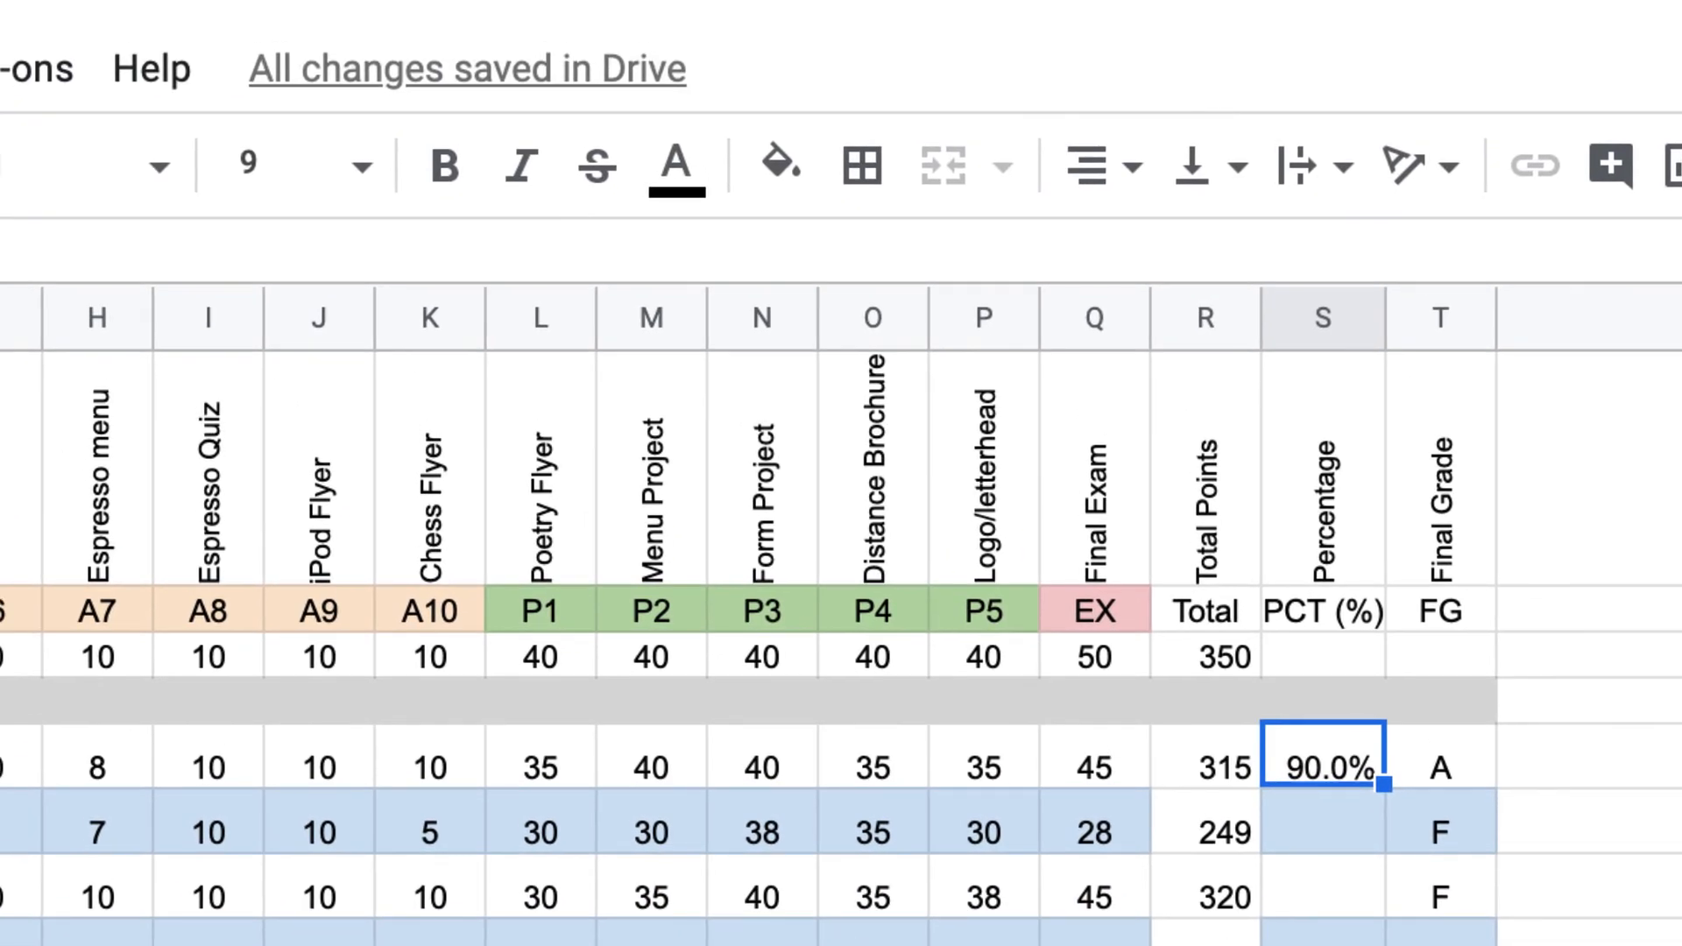
pyautogui.press('Return')
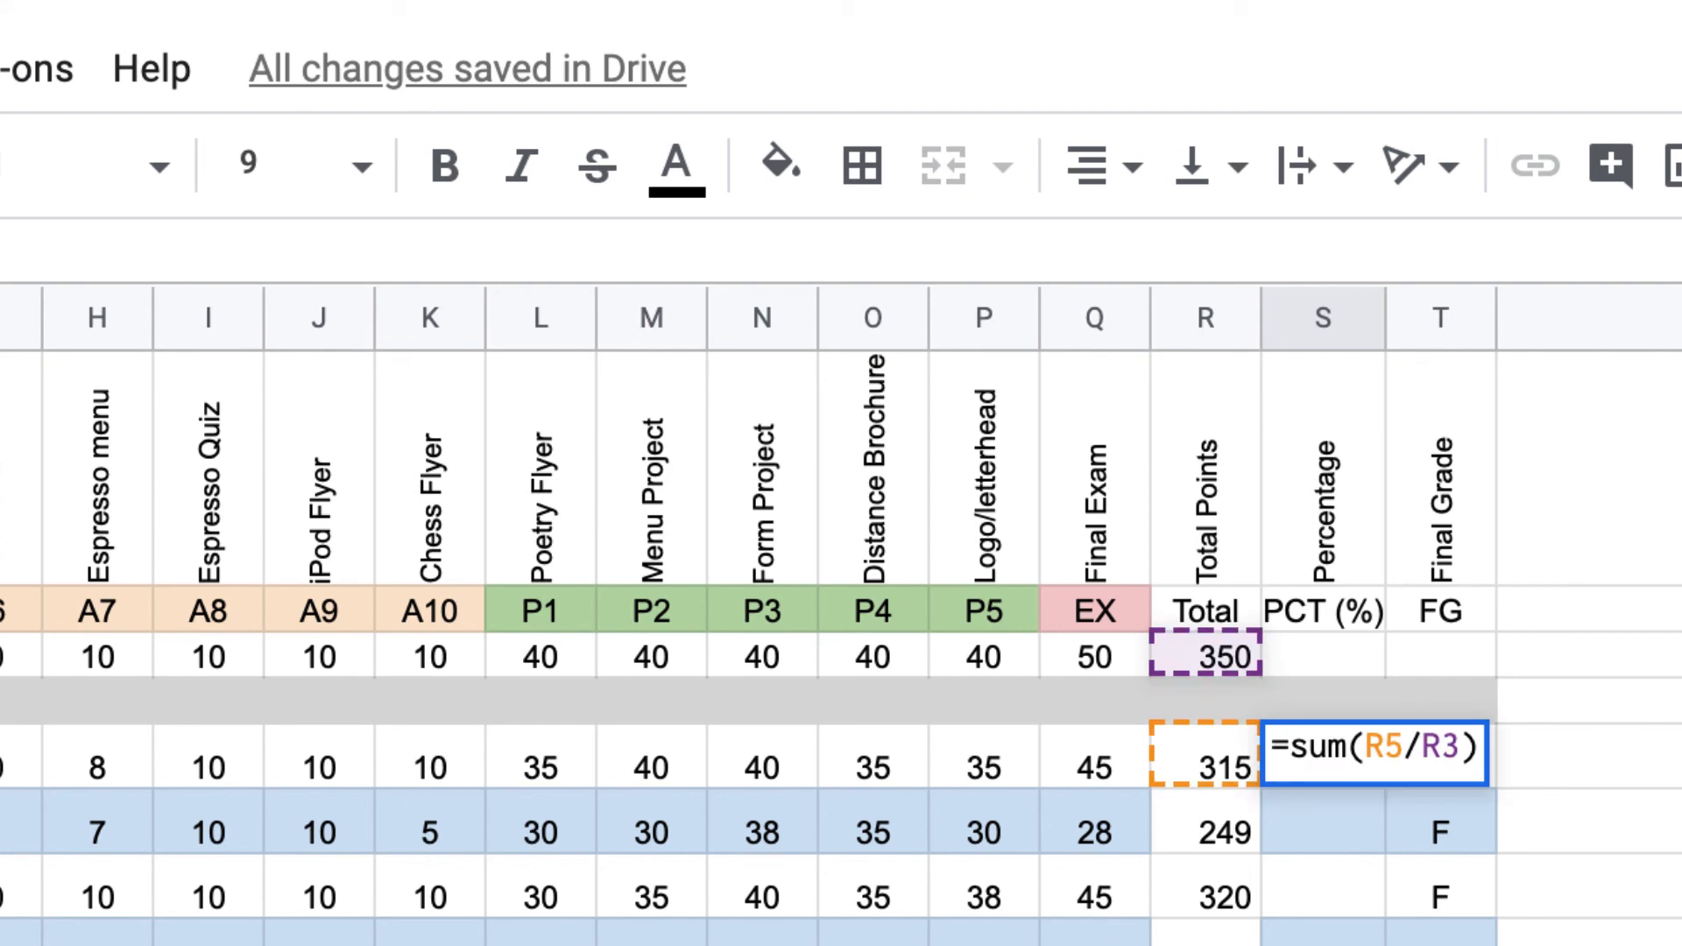
pyautogui.write('$')
pyautogui.write('$')
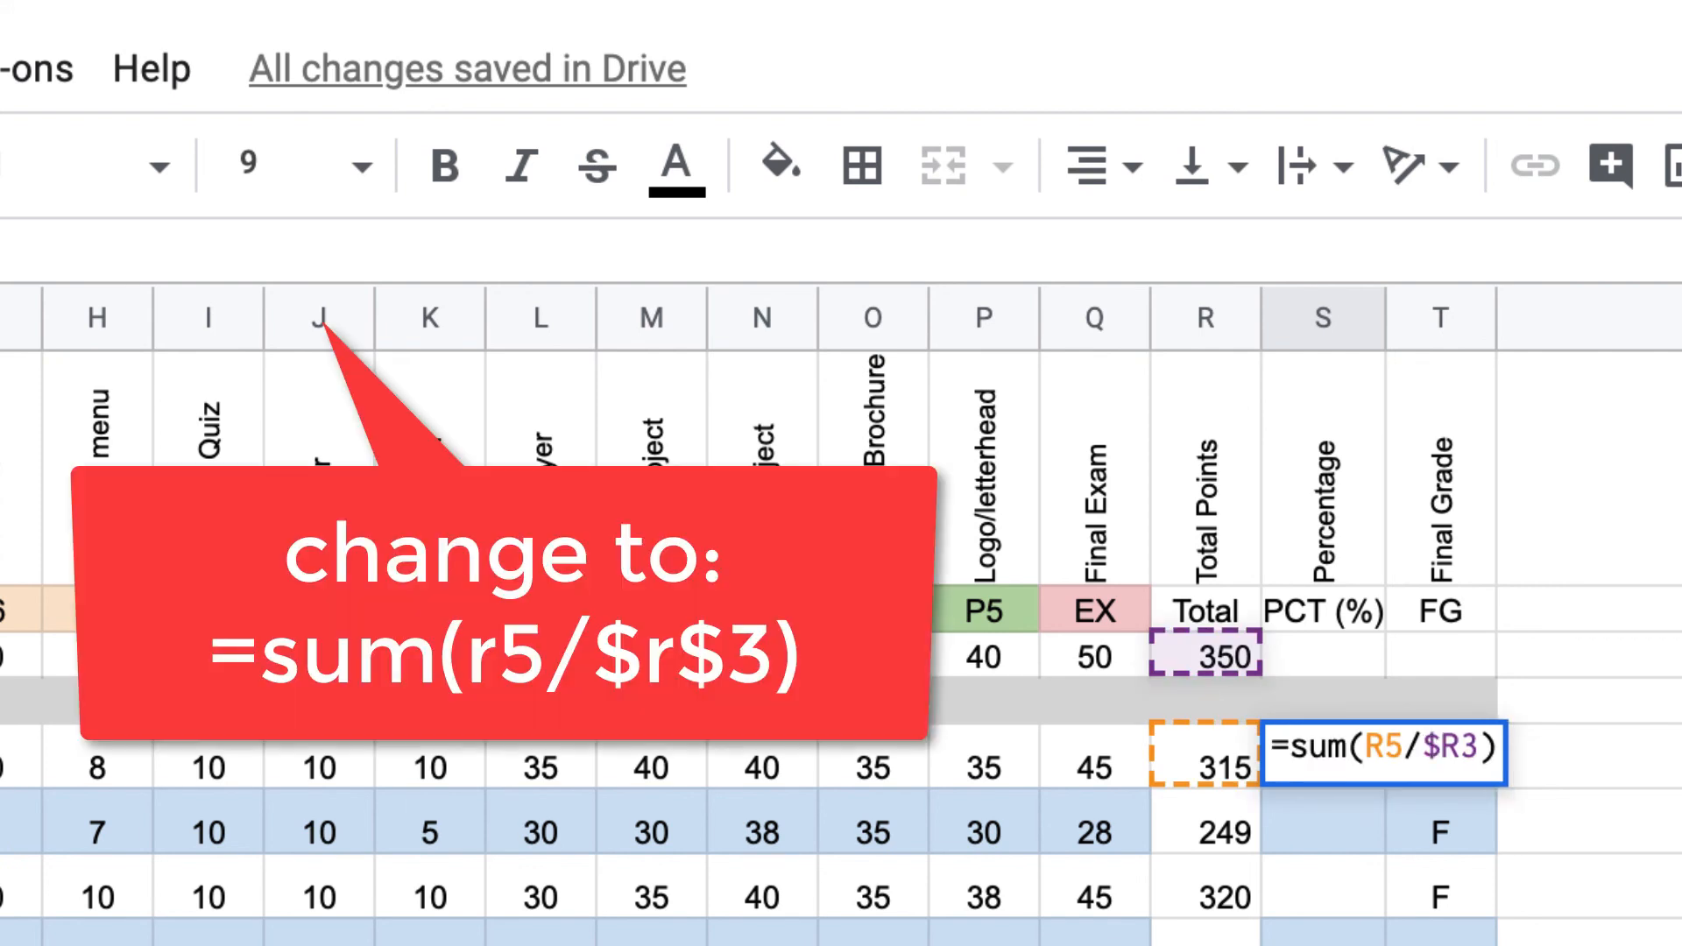
pyautogui.write('$')
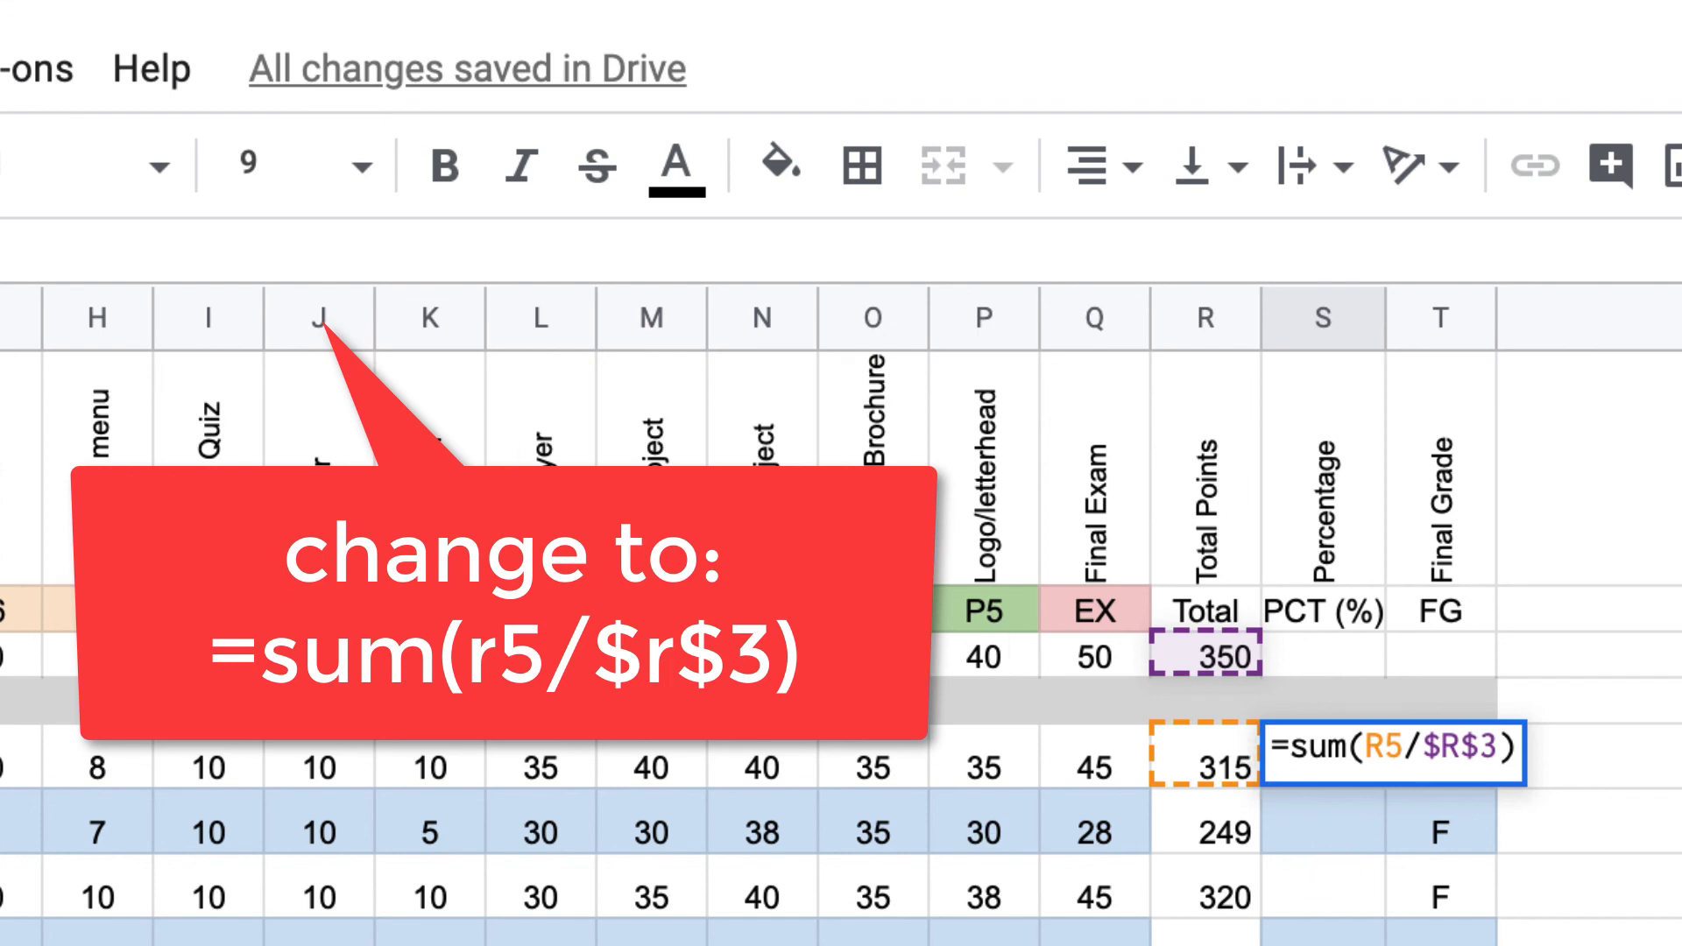
pyautogui.press('Return')
# - Copy the percentage formula with the absolute reference from S5 down through S14
pyautogui.click(1315, 751)
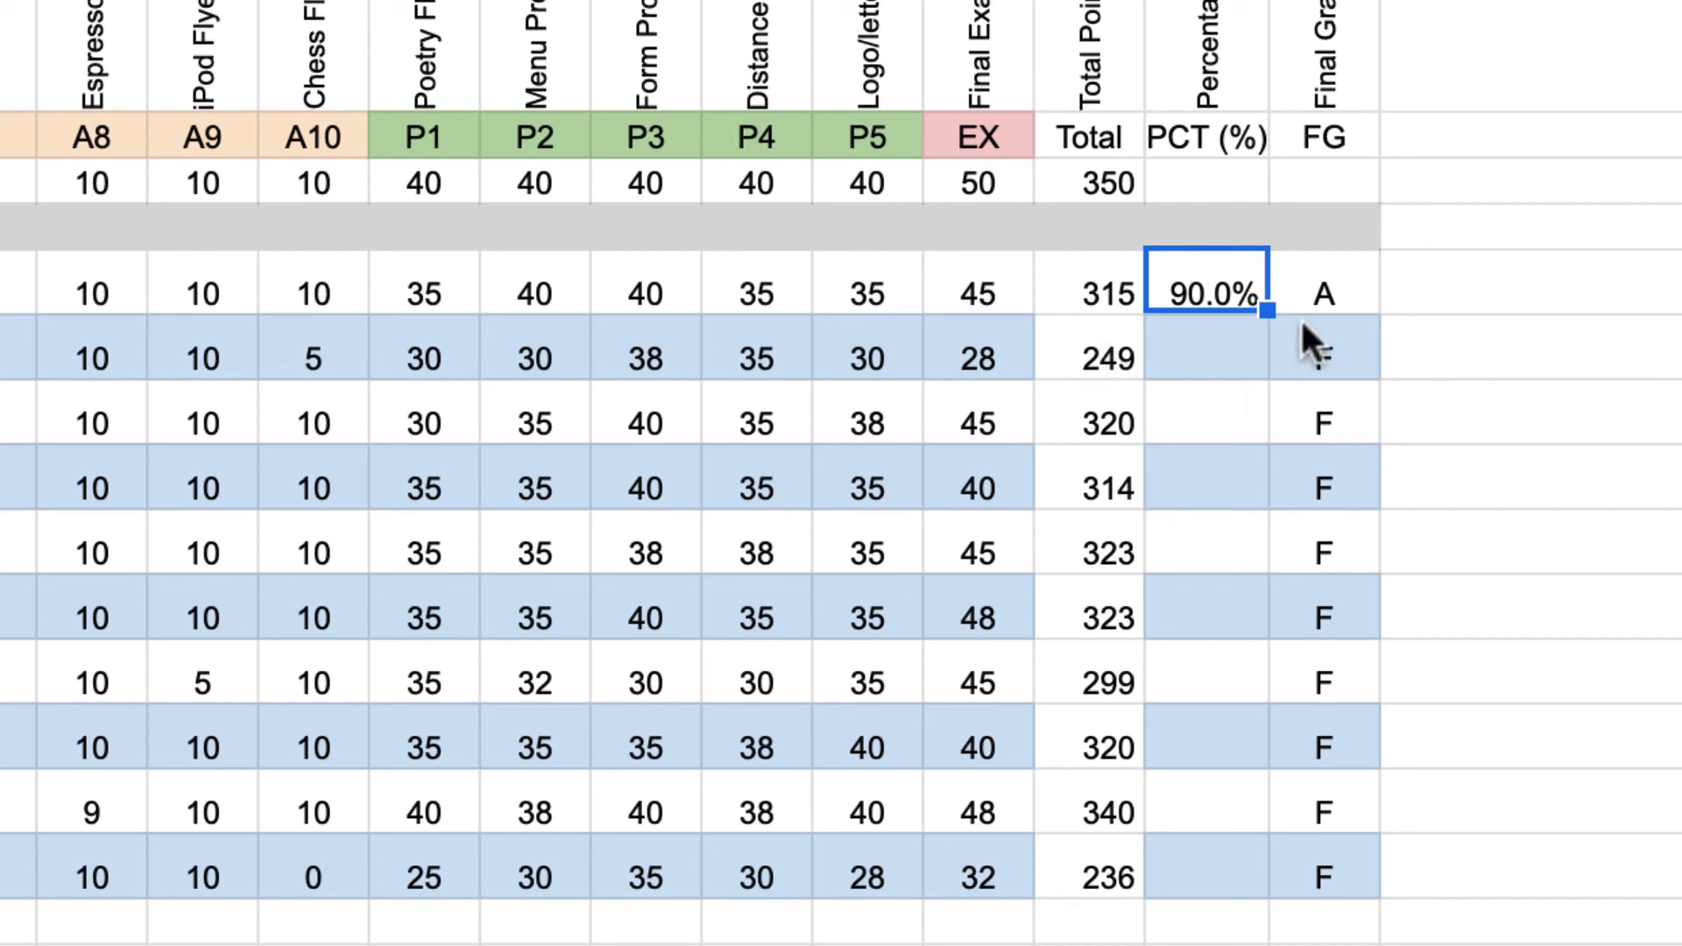
pyautogui.moveTo(1266, 310); pyautogui.dragTo(1268, 864)
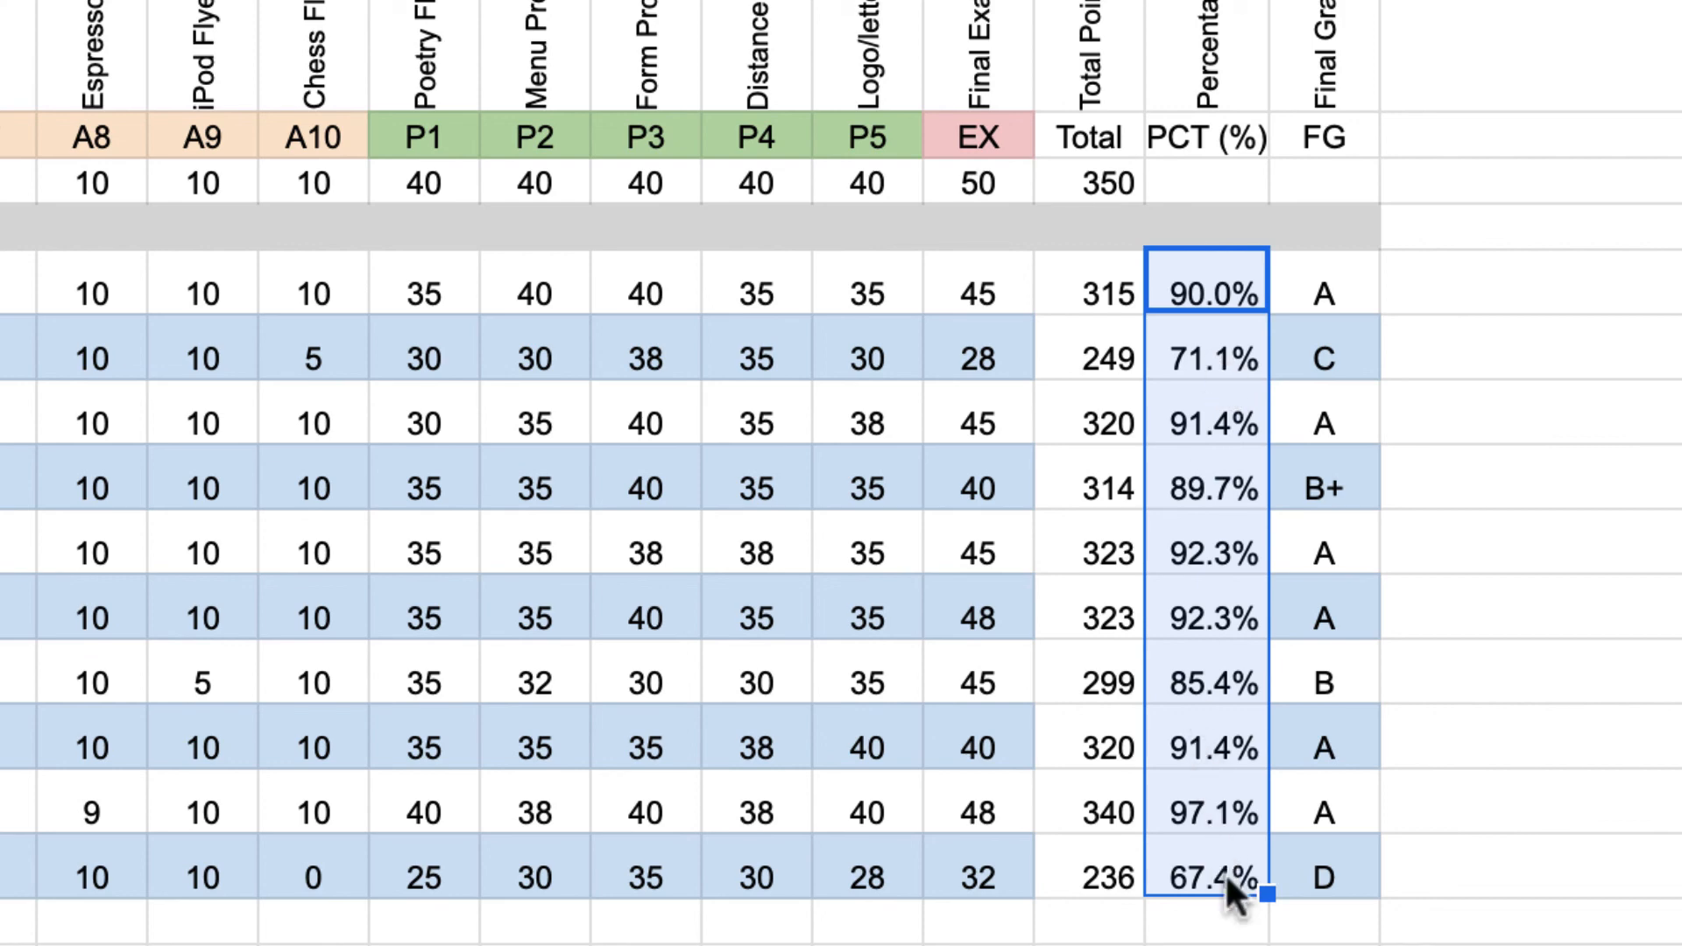
pyautogui.click(1331, 350)
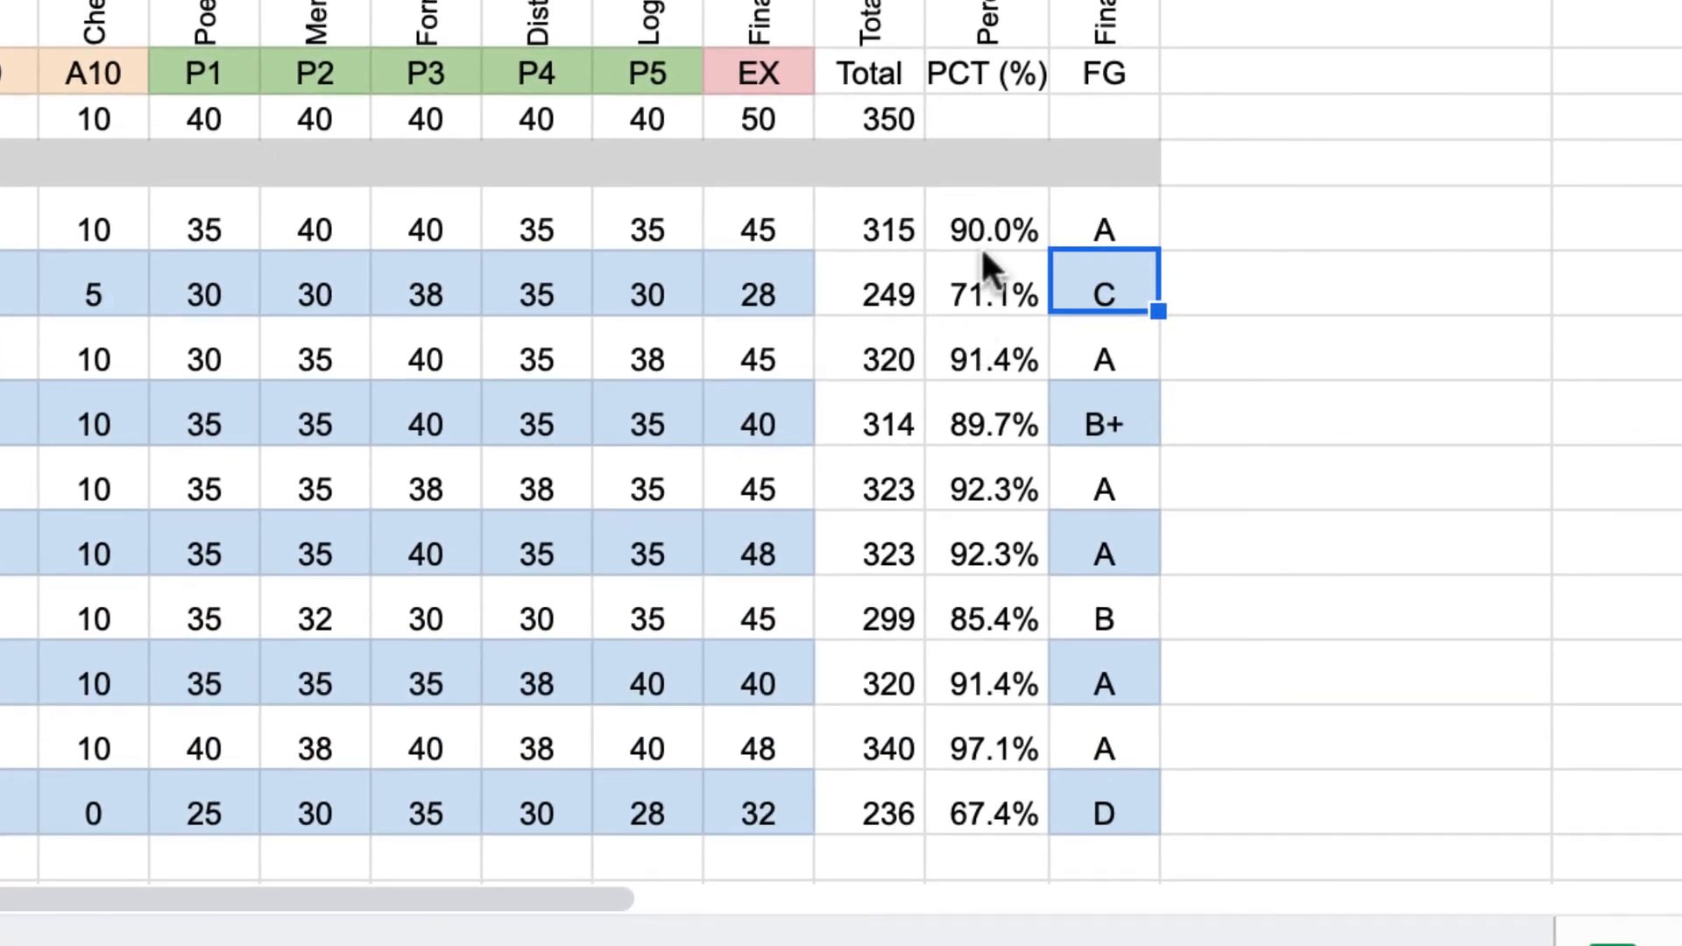
pyautogui.click(1005, 484)
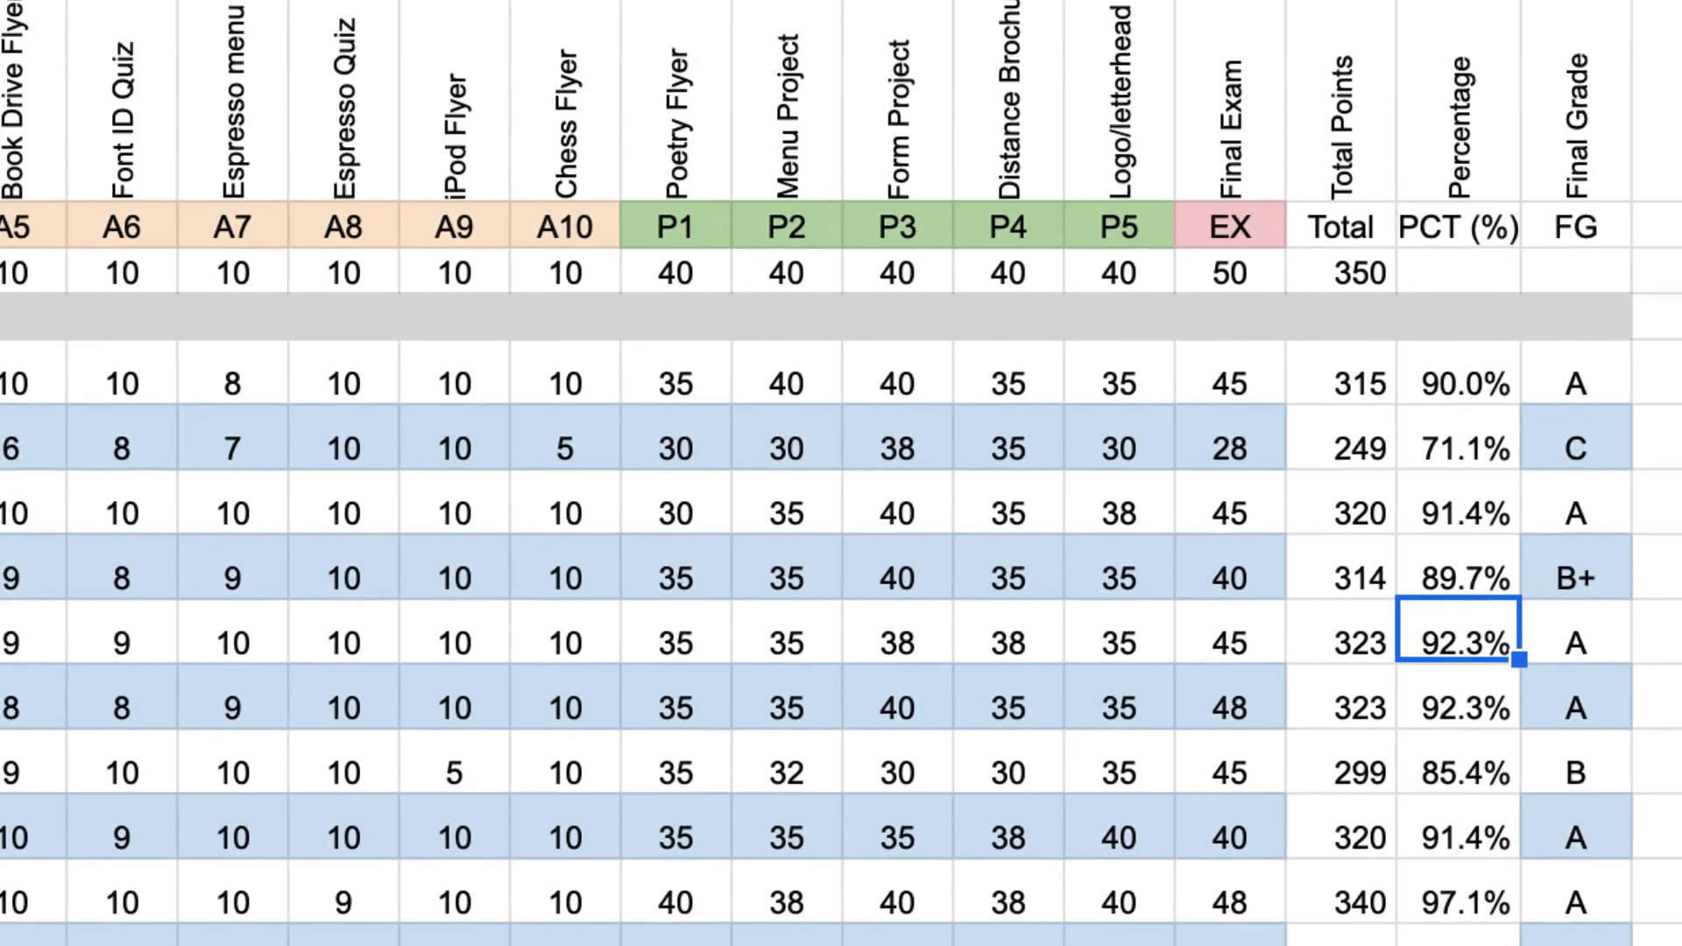